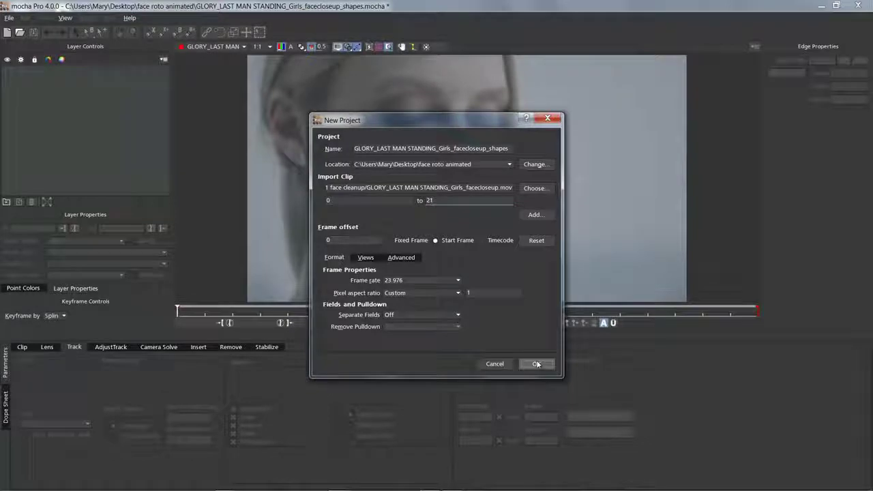
Create the new project from the imported clip with frames 0 to 21 and go to its last frame
left_click(537, 364)
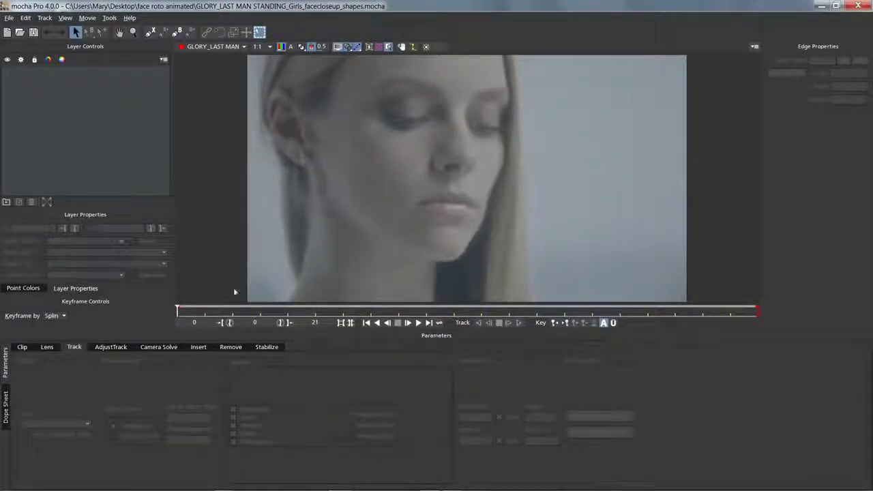
left_click_drag(177, 309, 757, 310)
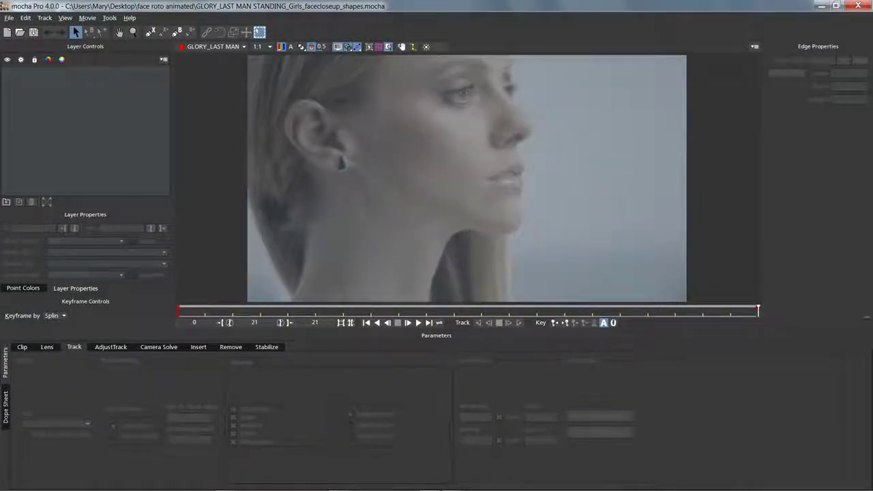
Draw a closed X-spline around the woman's cheek, running from the temple to below the eye, the chin and the jaw below the ear
left_click(136, 34)
left_click_drag(371, 133, 390, 176)
key("x")
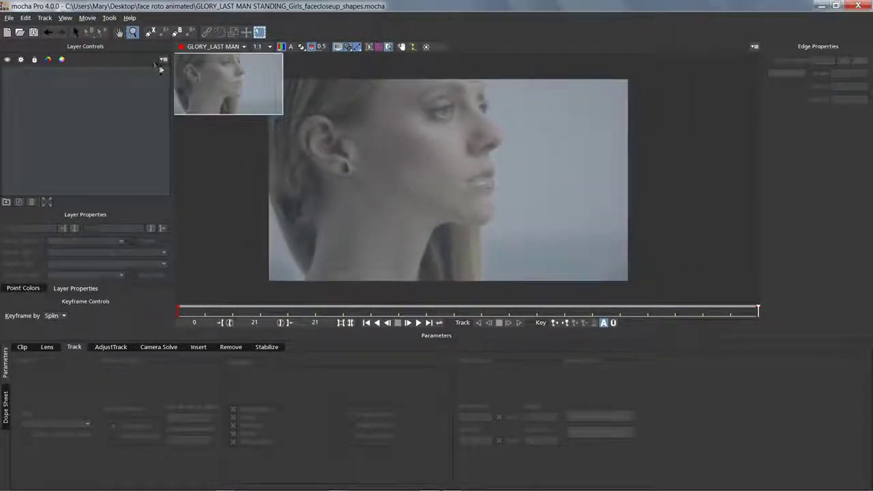
key("ctrl+l")
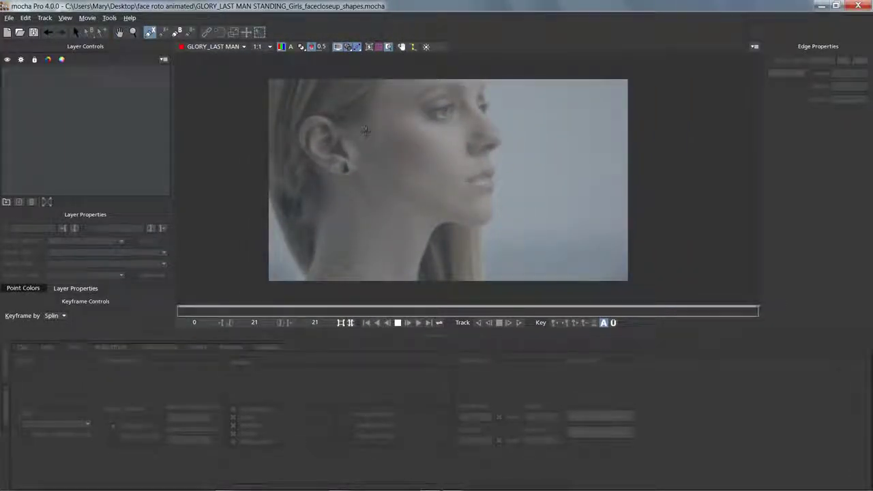
left_click(356, 110)
left_click(474, 222)
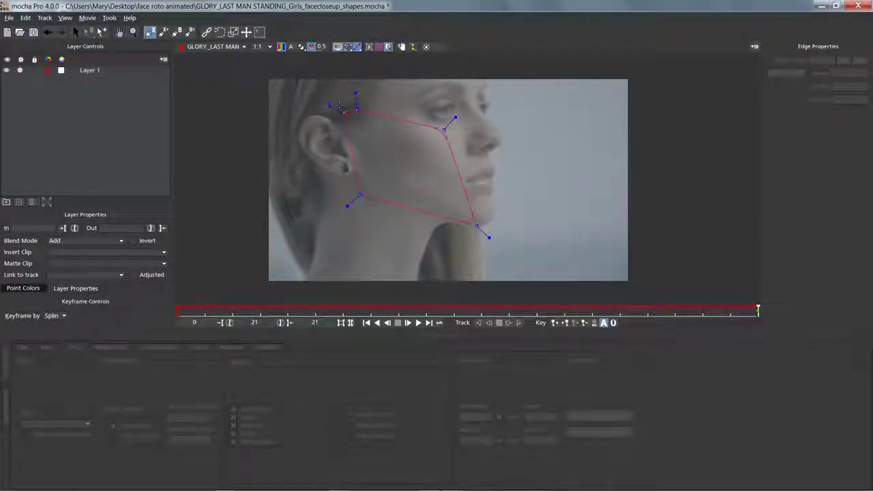
left_click(356, 111)
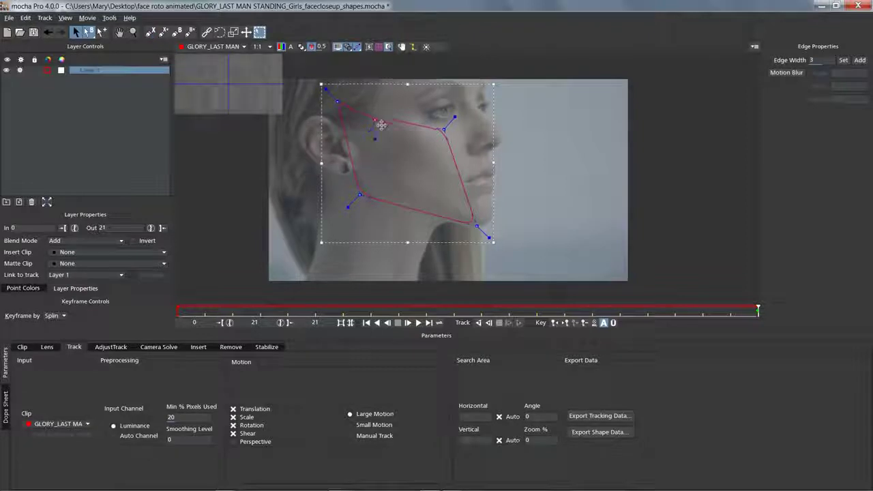
Draw a second X-spline over the forehead and brow, directly above the cheek shape, and sharpen its corners
key("x")
left_click_drag(403, 128, 411, 145)
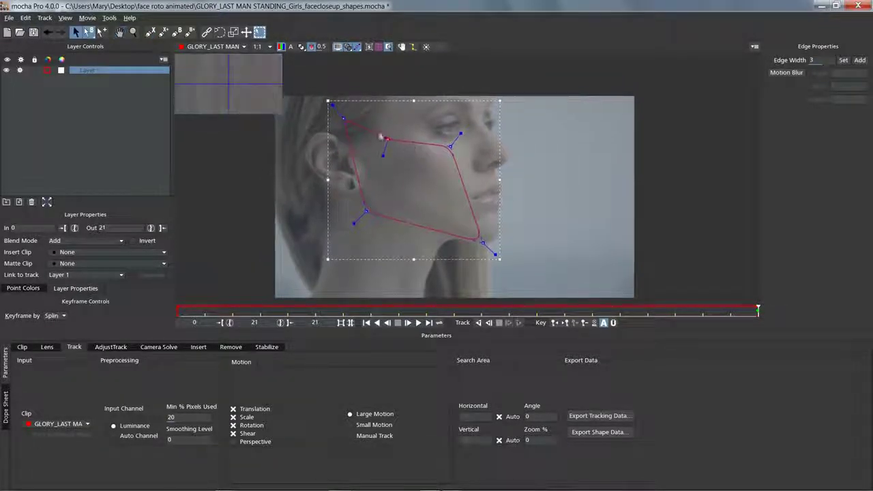
left_click(151, 34)
left_click(343, 105)
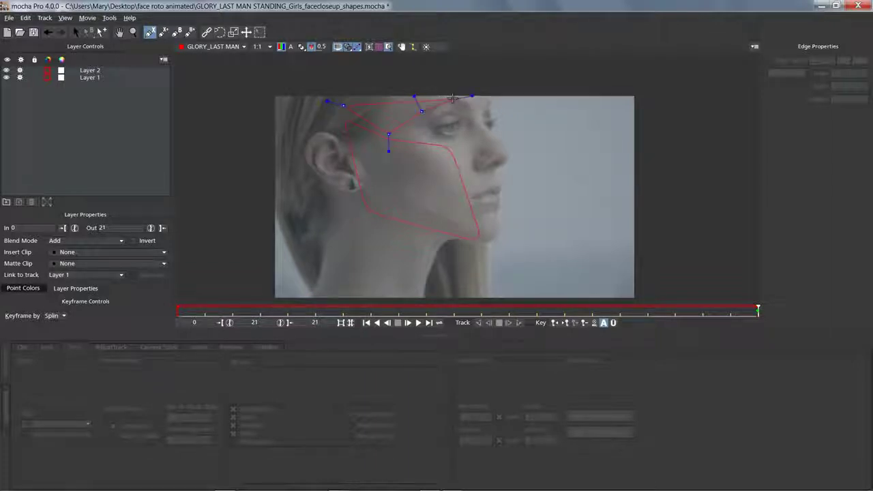
left_click(343, 106)
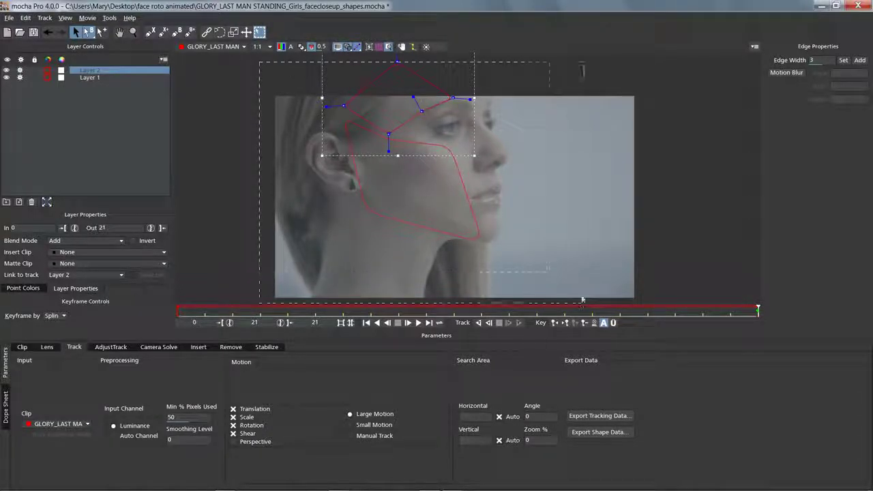
left_click_drag(470, 100, 543, 123)
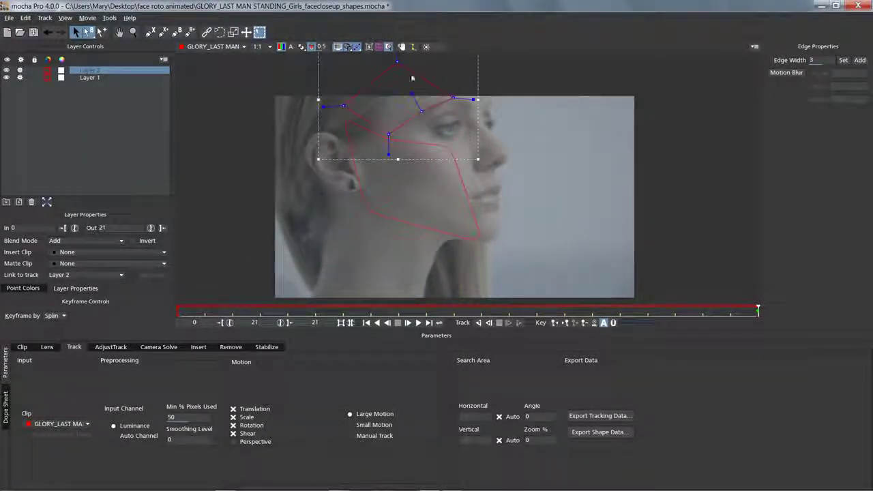
Sharpen the cheek spline's corners and refine its chin, jaw and temple points to fit the face
key("x")
left_click_drag(407, 90, 427, 140)
key("x")
left_click(414, 177)
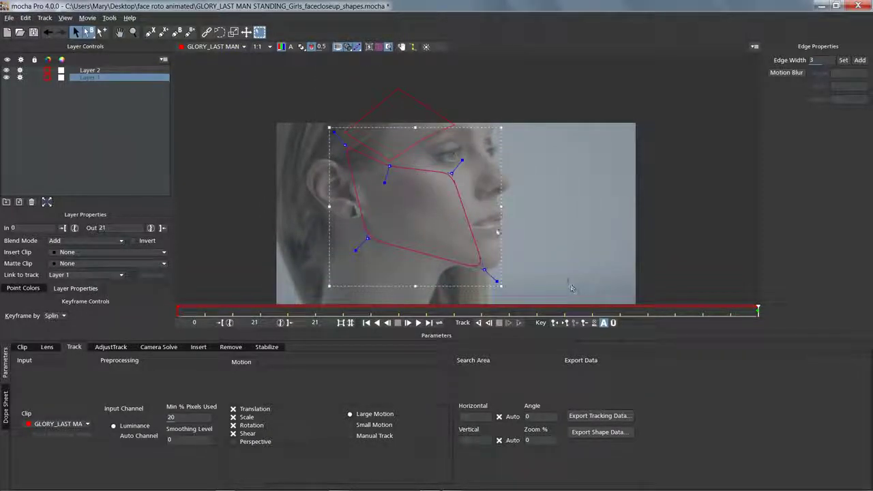
left_click_drag(462, 160, 464, 158)
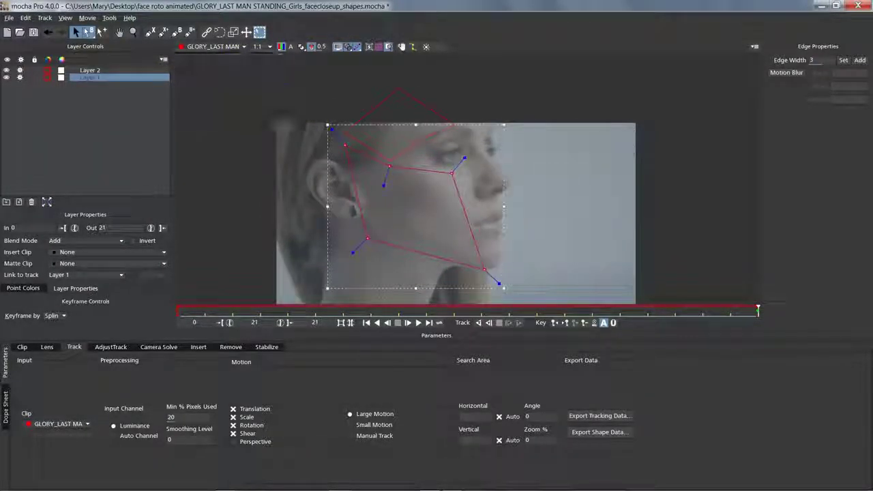
left_click_drag(483, 270, 479, 272)
left_click_drag(363, 238, 374, 240)
left_click_drag(345, 145, 332, 138)
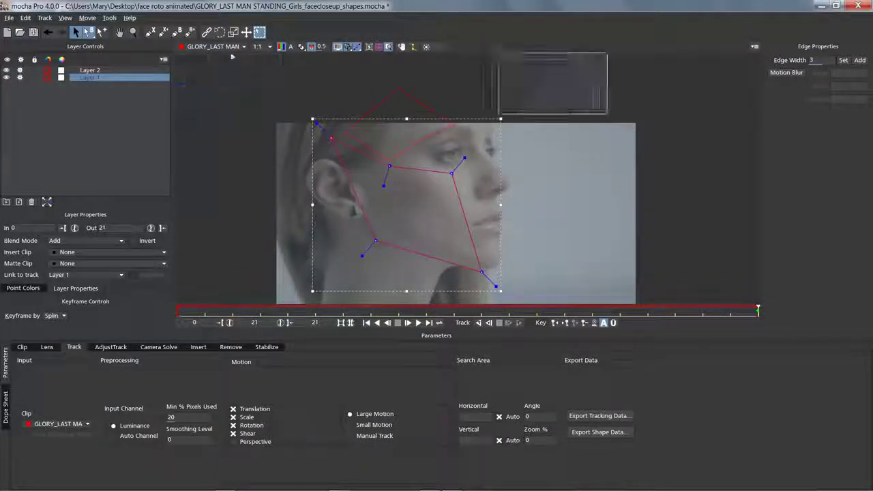
Attach the forehead shape's temple and lower corner points to the matching vertices of the cheek shape
left_click(205, 34)
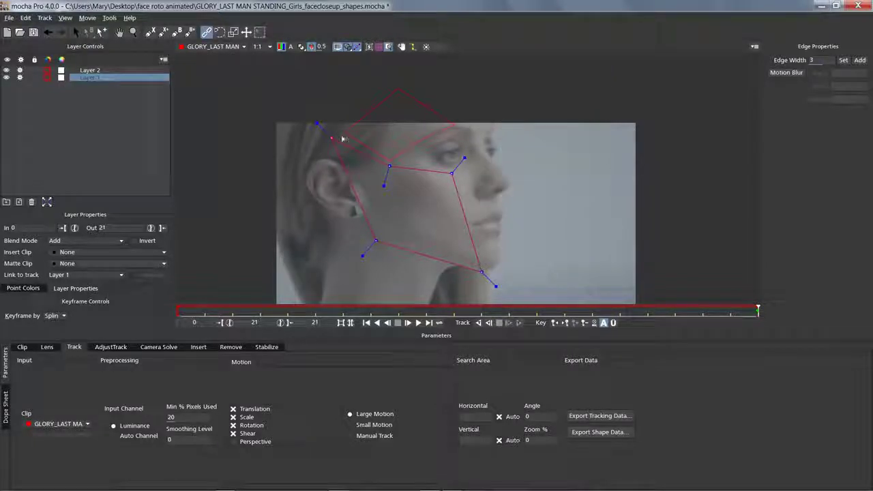
left_click(75, 32)
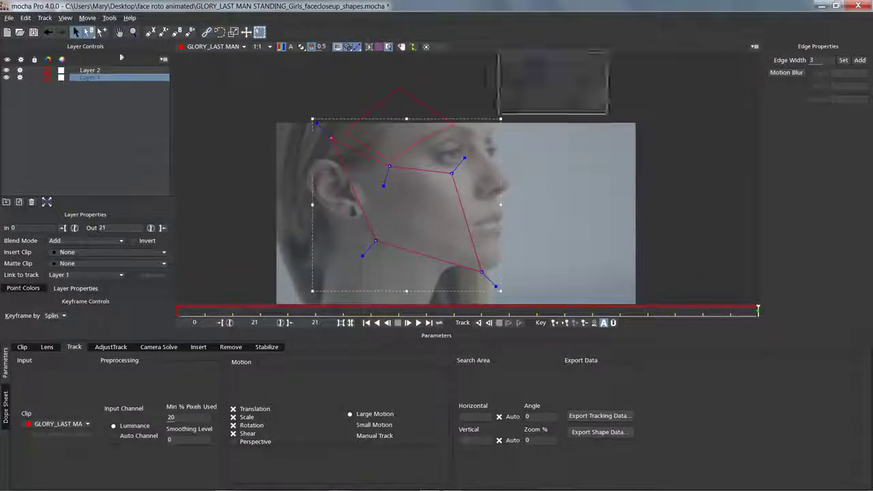
left_click(89, 70)
left_click(206, 33)
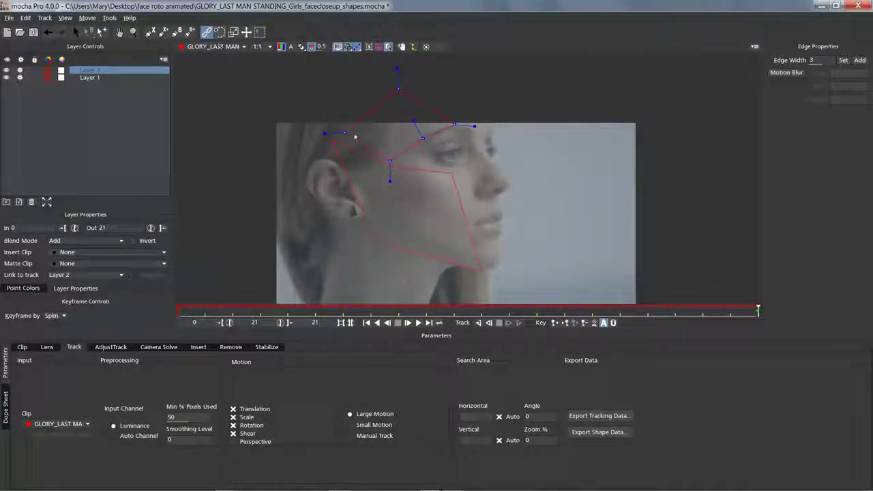
left_click(330, 141)
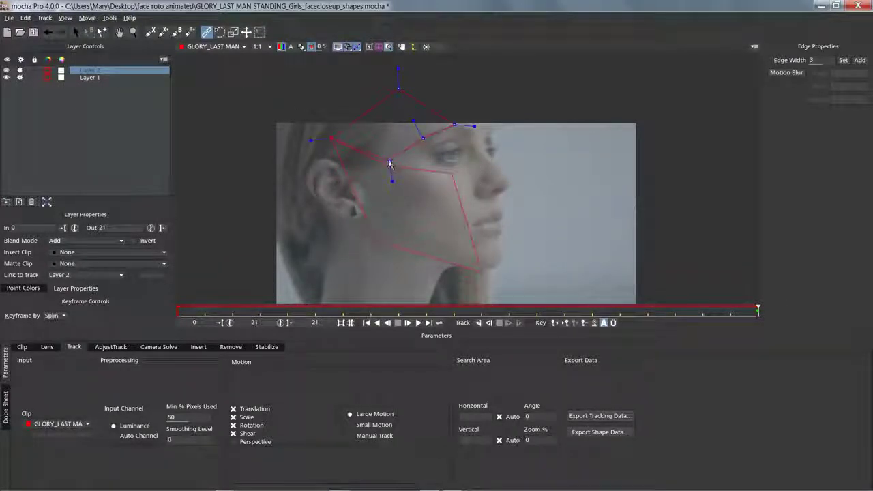
left_click_drag(390, 163, 391, 166)
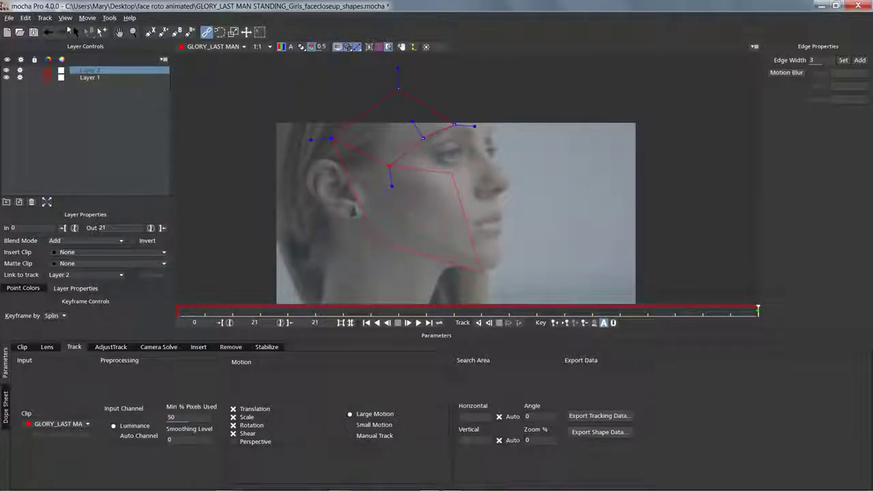
left_click(77, 33)
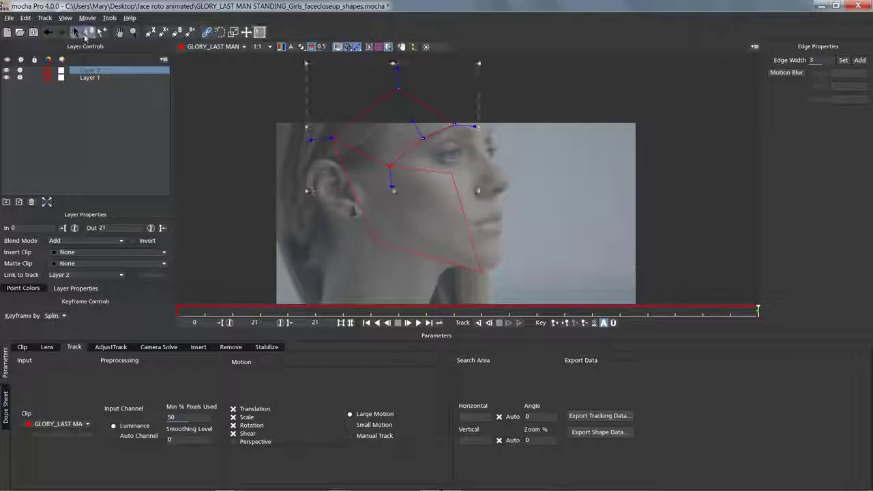
Show the planar surface for both layers and angle Layer 2's surface corners to match the forehead plane
left_click(361, 223)
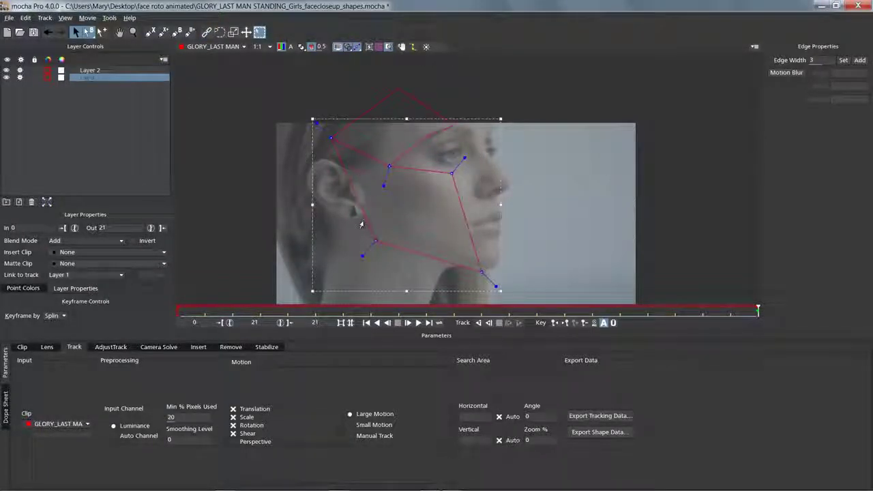
left_click(382, 104, "shift")
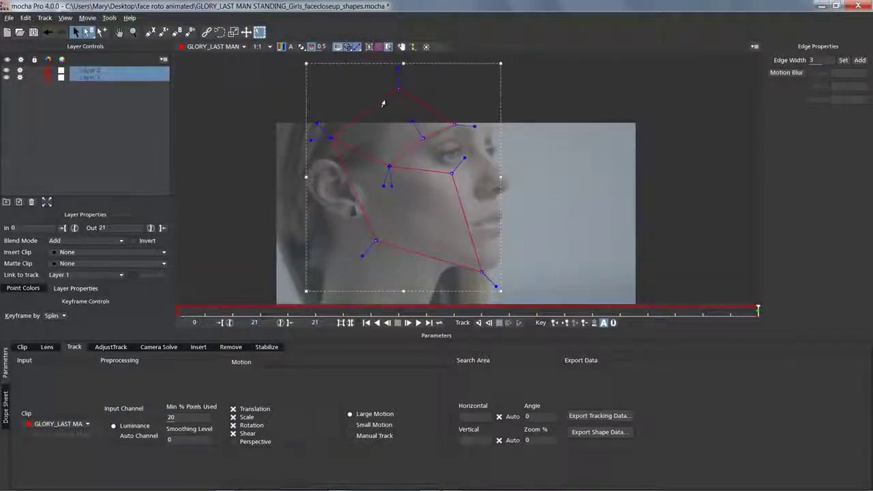
left_click(368, 46)
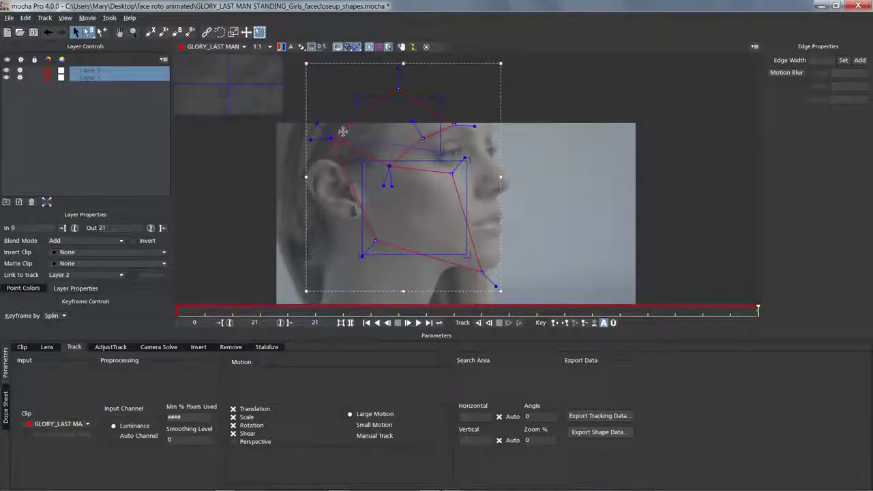
left_click_drag(441, 152, 396, 161)
left_click_drag(440, 98, 425, 120)
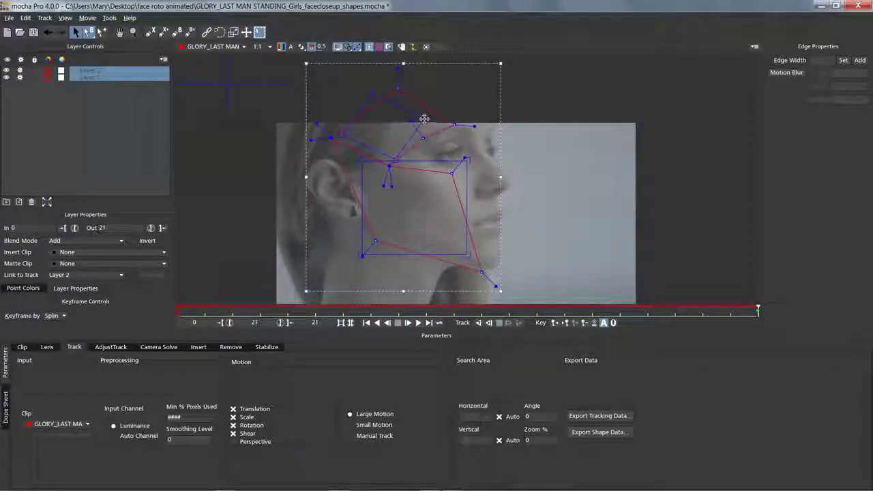
left_click(345, 249)
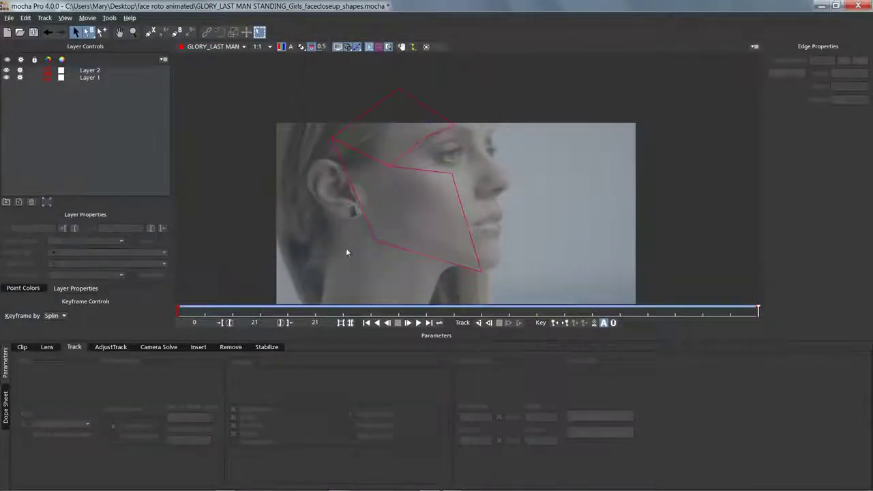
Reposition the corners of Layer 1's planar surface to follow the angle of the cheek
left_click(367, 233)
left_click_drag(362, 256, 343, 211)
left_click_drag(467, 255, 416, 253)
left_click_drag(467, 161, 439, 199)
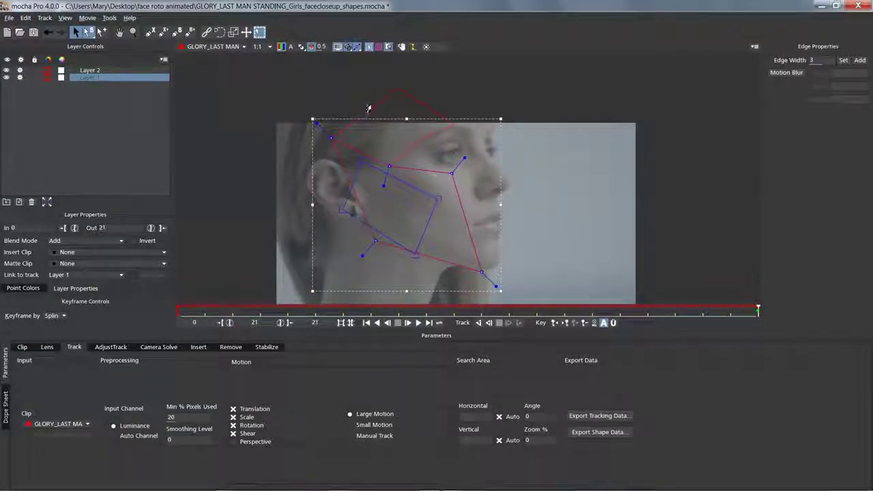
Enable Perspective motion for Layer 1 and track both layers backwards from the last frame
key("ctrl+a")
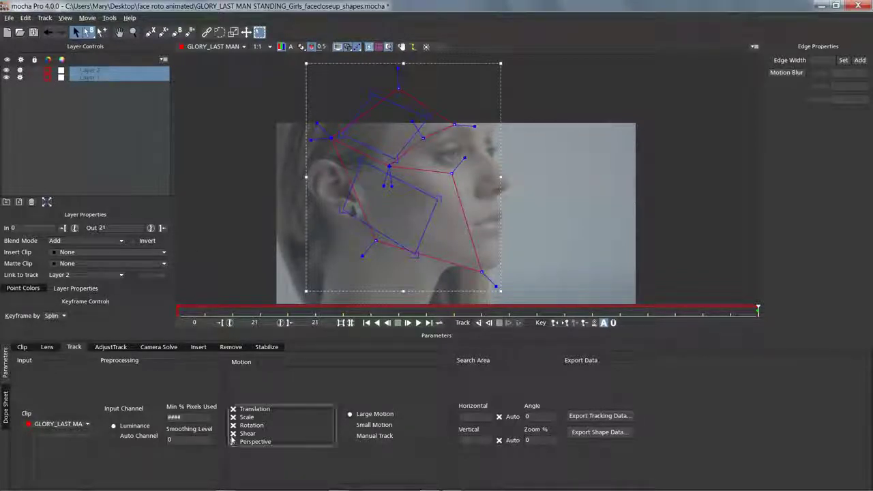
left_click(94, 78)
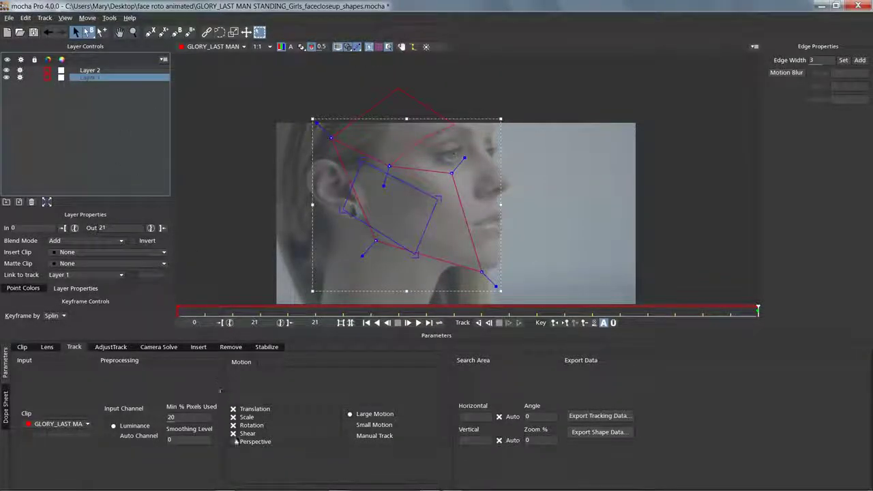
left_click(236, 441)
left_click(100, 72, "ctrl")
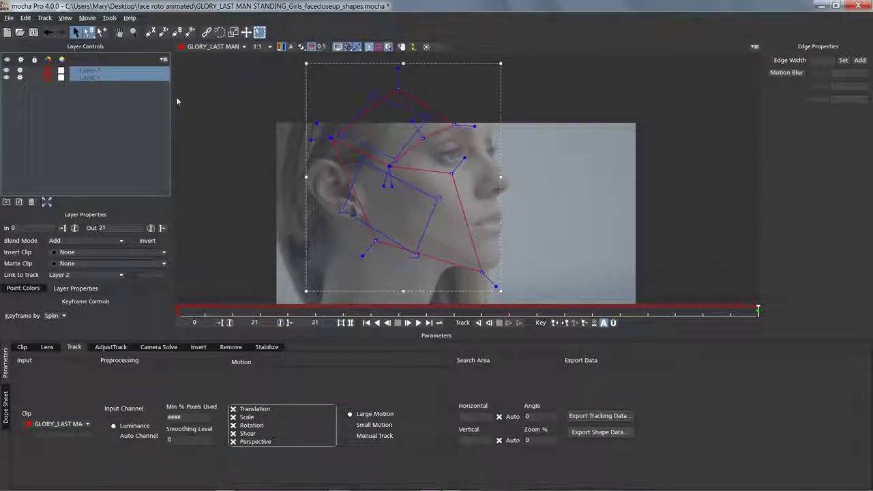
left_click(480, 323)
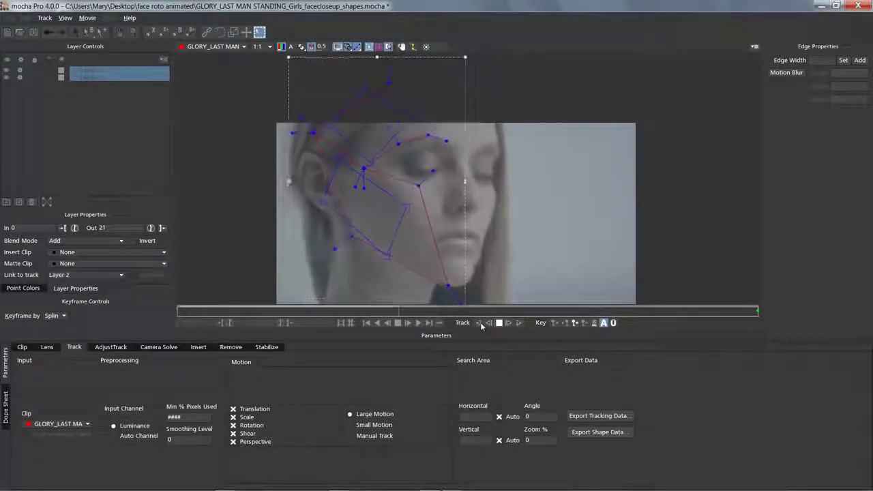
Draw a triangular X-spline at the last frame in the gap between the forehead and cheek shapes beside the eye
left_click(429, 323)
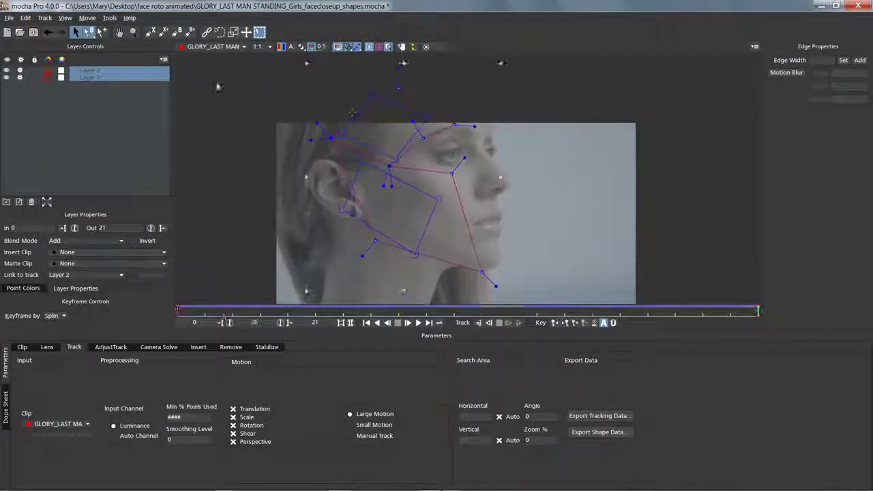
left_click(151, 32)
left_click(397, 188)
left_click(404, 162)
left_click(424, 146)
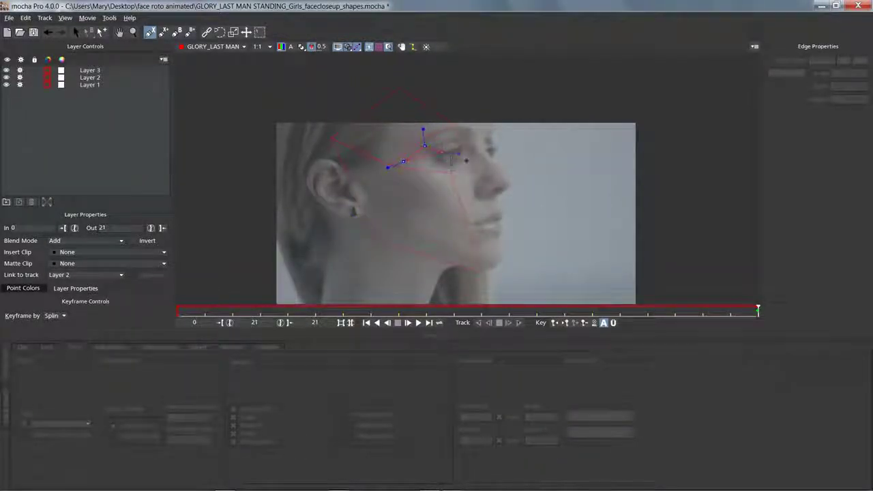
right_click(402, 163)
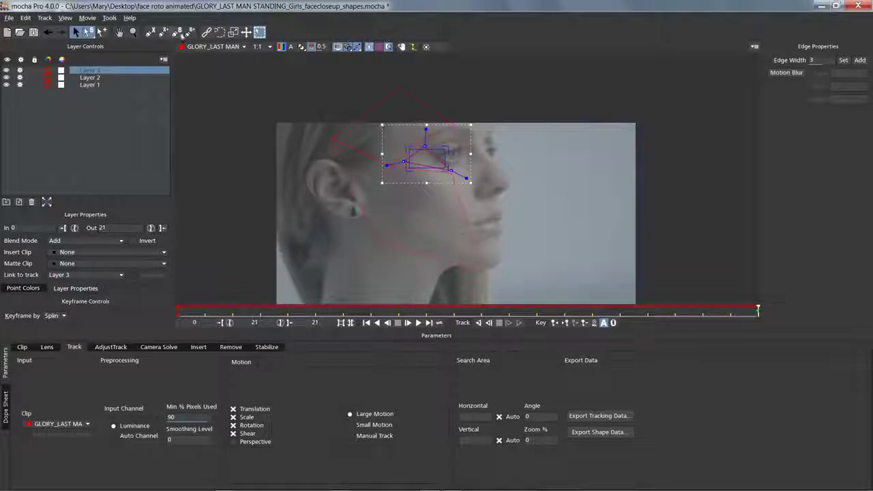
Attach the eye triangle's points to the neighbouring vertices of the forehead and cheek shapes
left_click(206, 32)
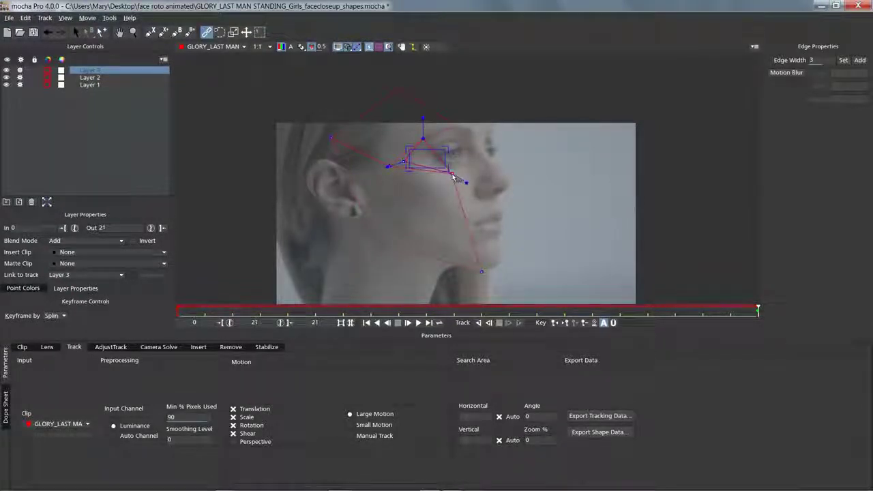
left_click_drag(391, 167, 389, 167)
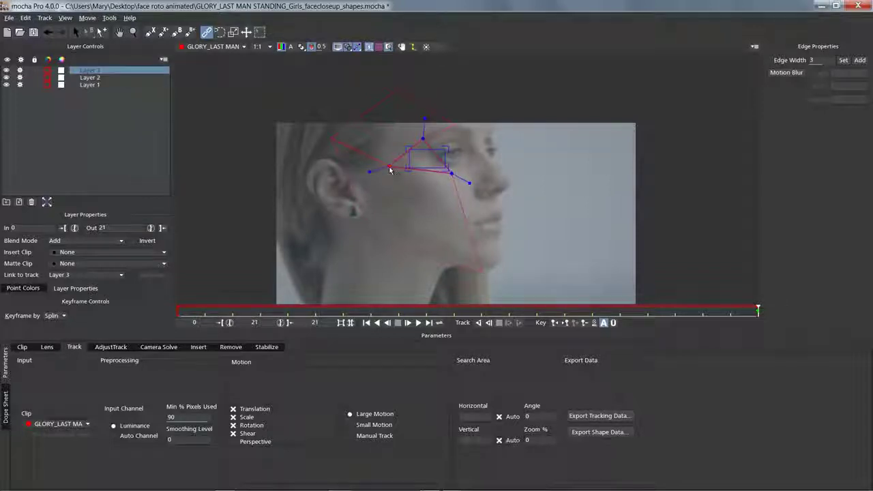
Rename Layer 3 as "eye triangle", Layer 2 as "temple" and Layer 1 as "cheek"
double_click(91, 70)
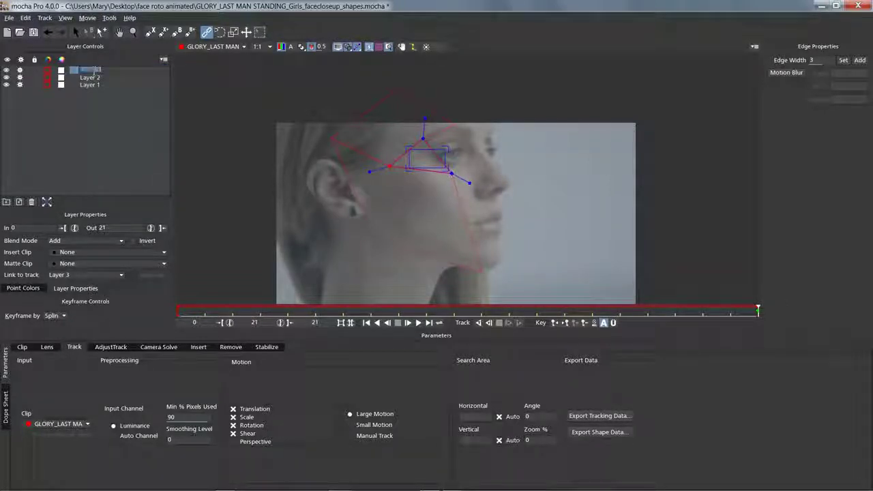
type("eye triangle")
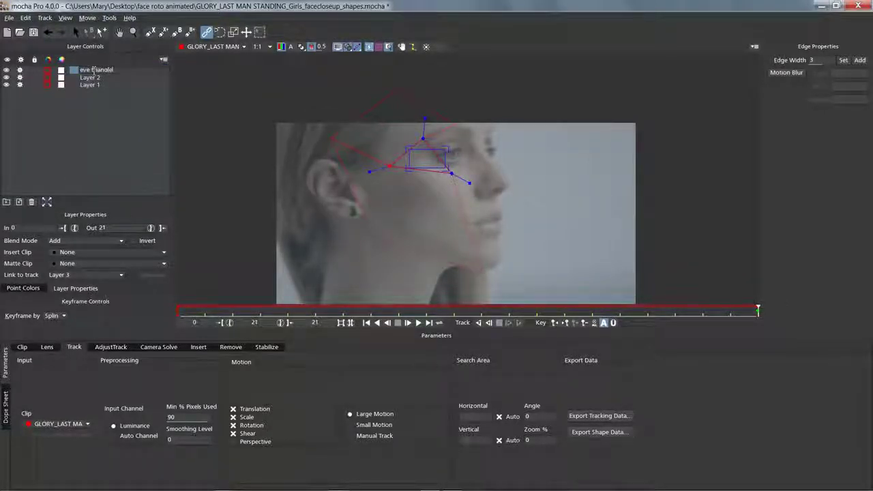
left_click(94, 78)
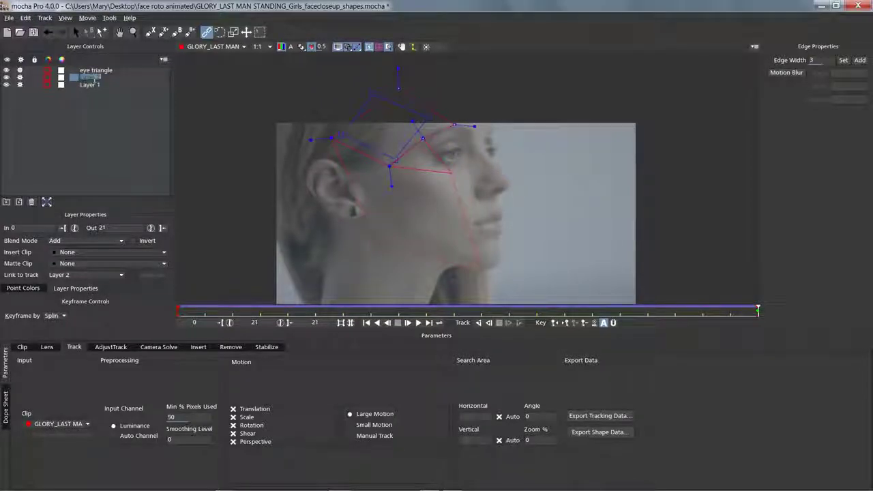
double_click(94, 78)
type("temple")
double_click(91, 85)
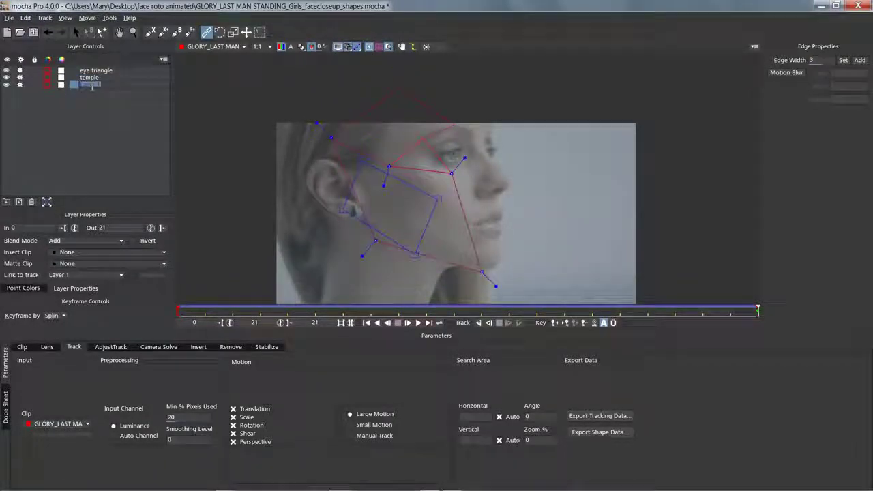
left_click(107, 120)
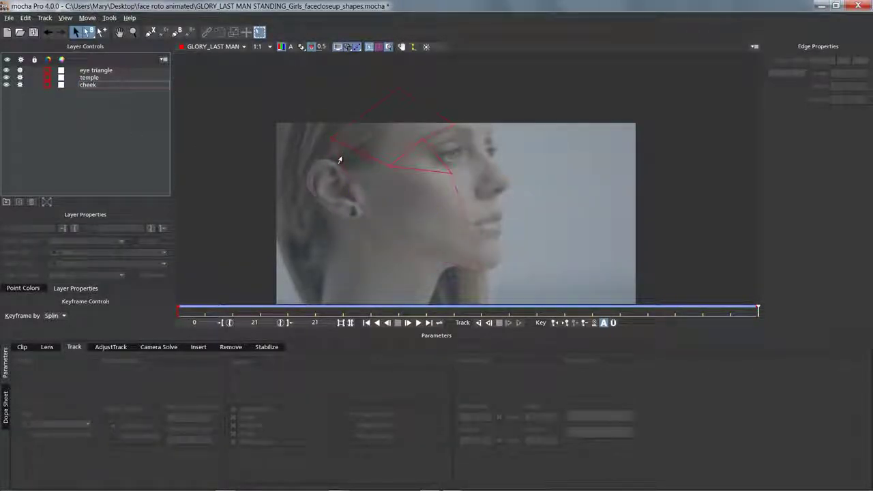
left_click(150, 33)
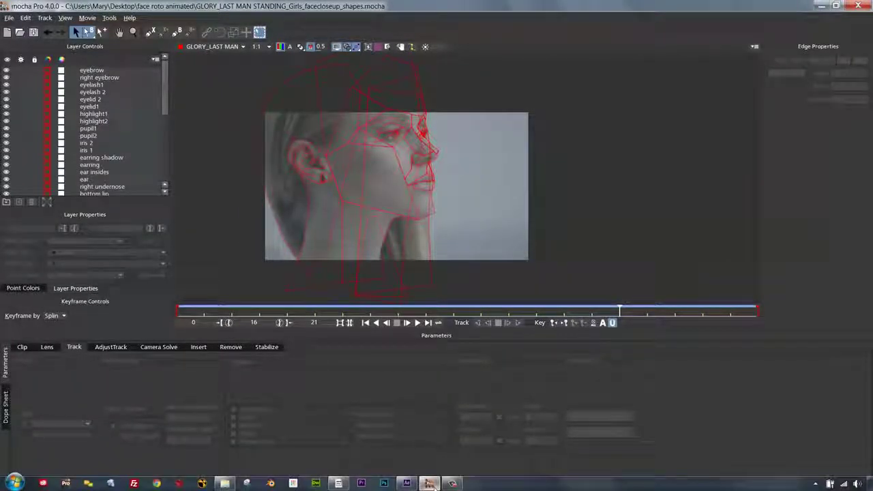
Switch to After Effects, import the GLORY_LAST MAN STANDING_Girls_facecloseup.mov clip and create a composition from it
left_click(429, 483)
left_click(561, 280)
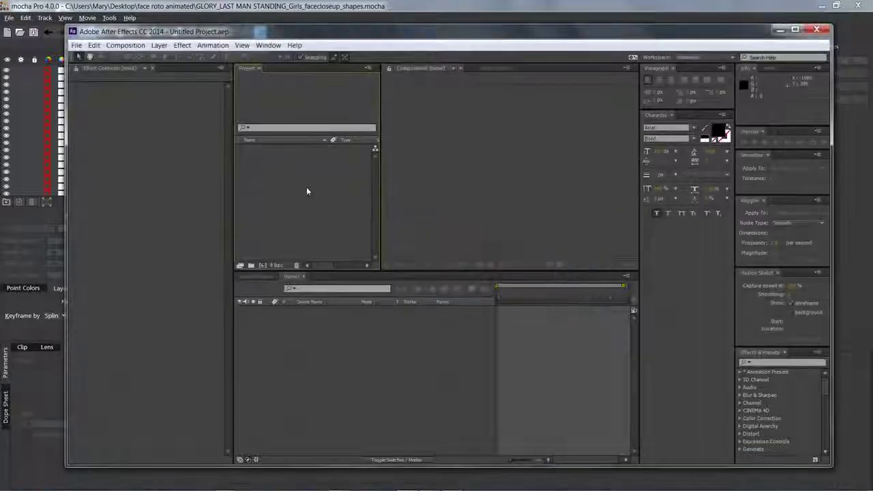
right_click(306, 191)
mouse_move(334, 238)
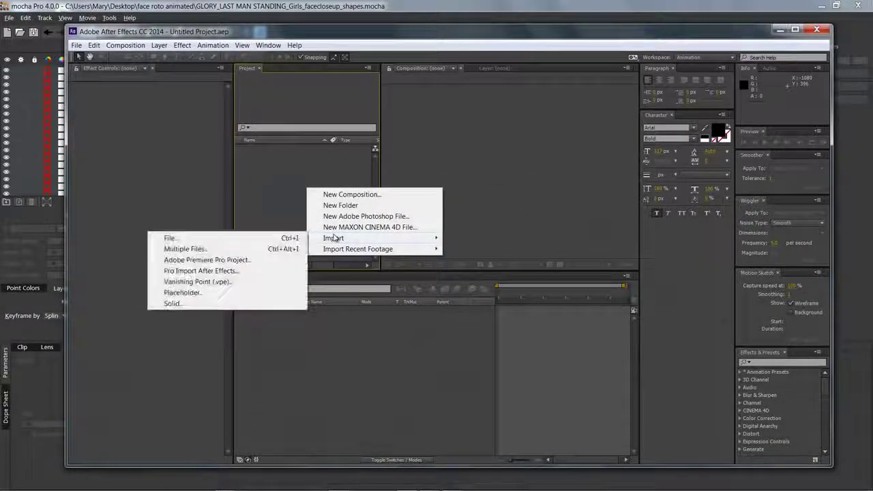
left_click(262, 238)
left_click(517, 363)
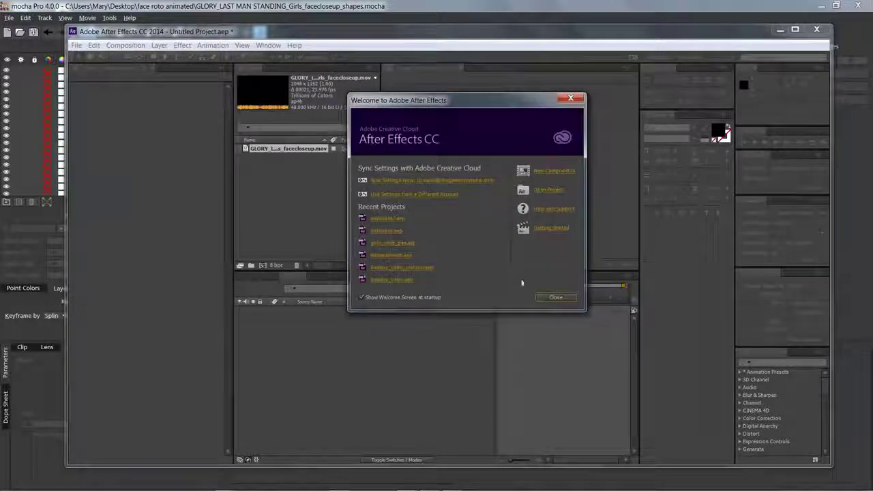
left_click(556, 298)
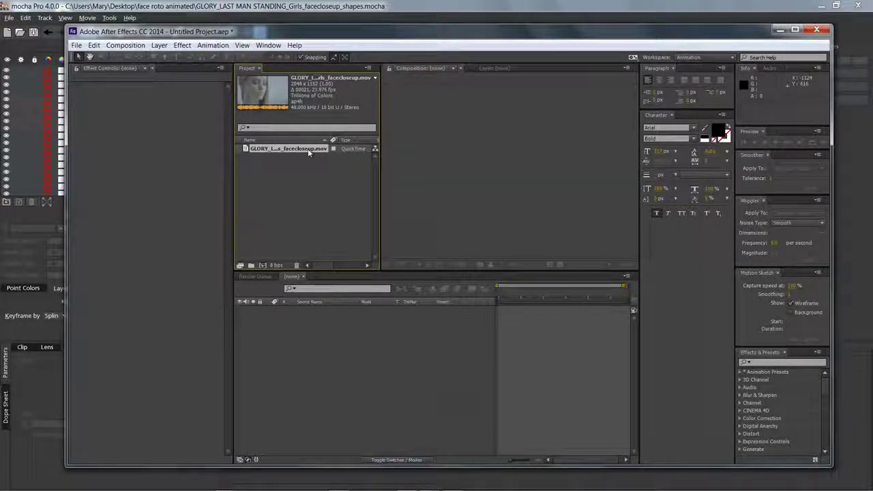
left_click_drag(308, 148, 372, 377)
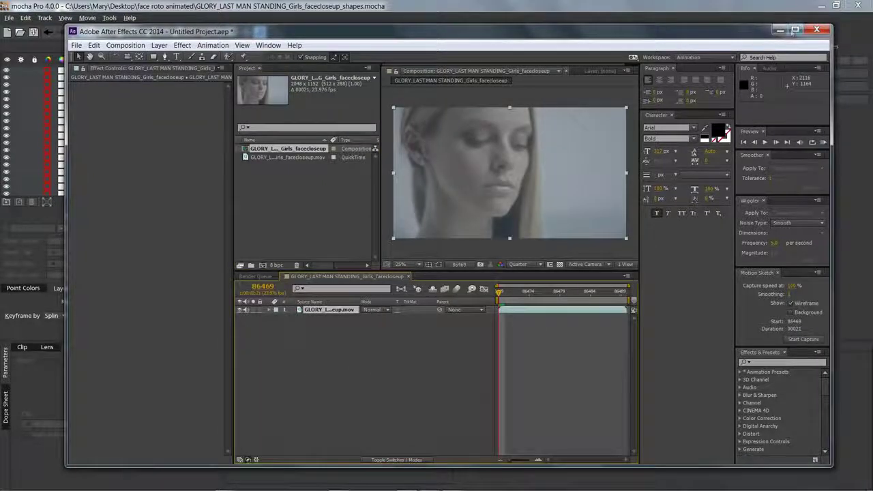
Add a full-frame muted orange solid above the face footage and maximize the After Effects window
left_click(160, 46)
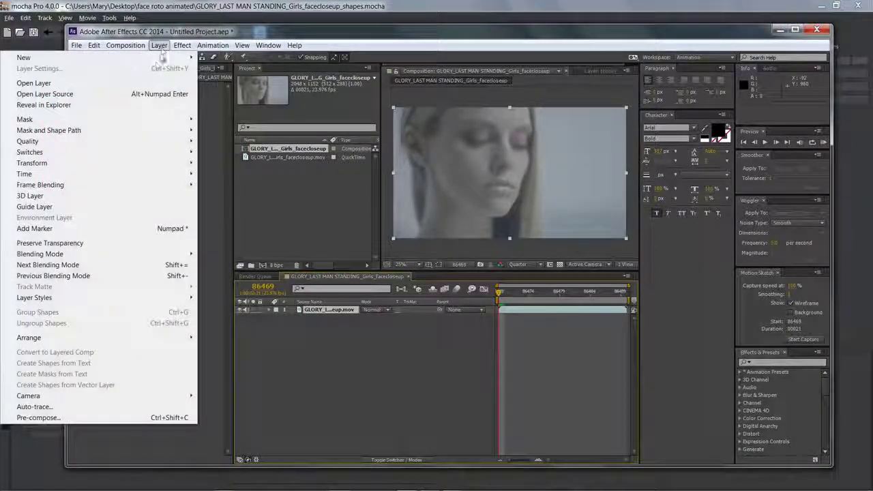
mouse_move(162, 58)
left_click(252, 70)
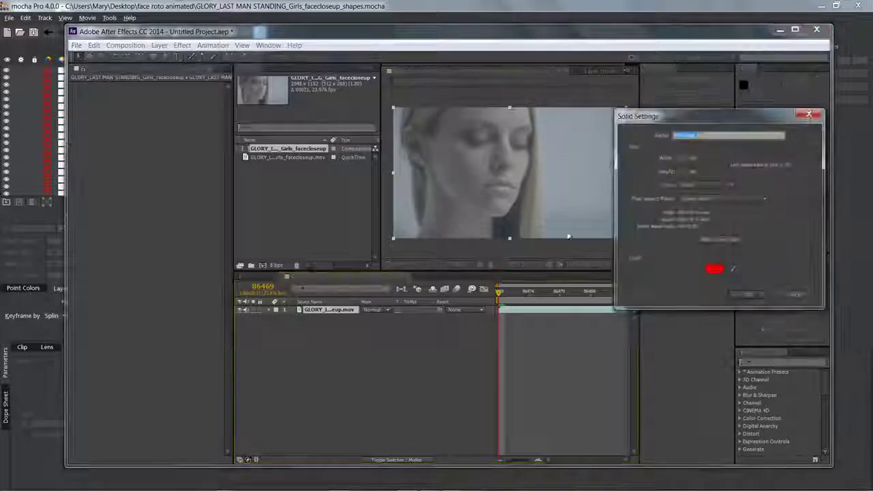
left_click(717, 271)
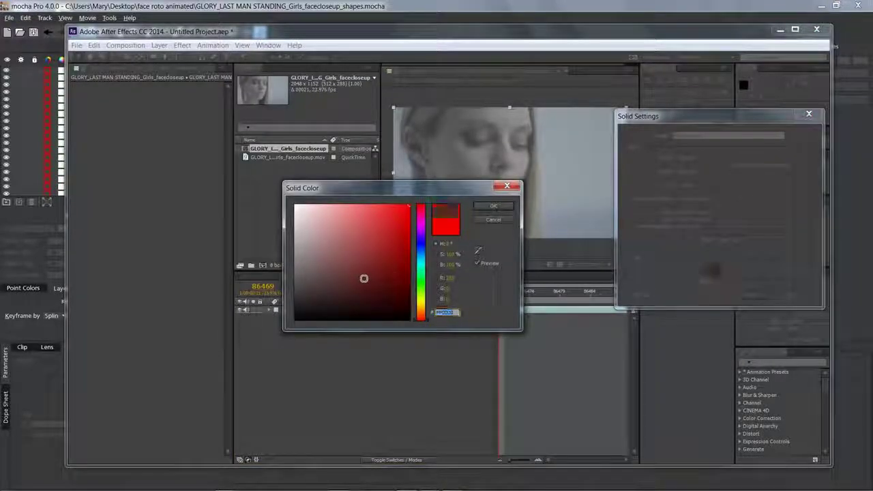
left_click(364, 278)
left_click_drag(420, 301, 420, 310)
left_click(365, 248)
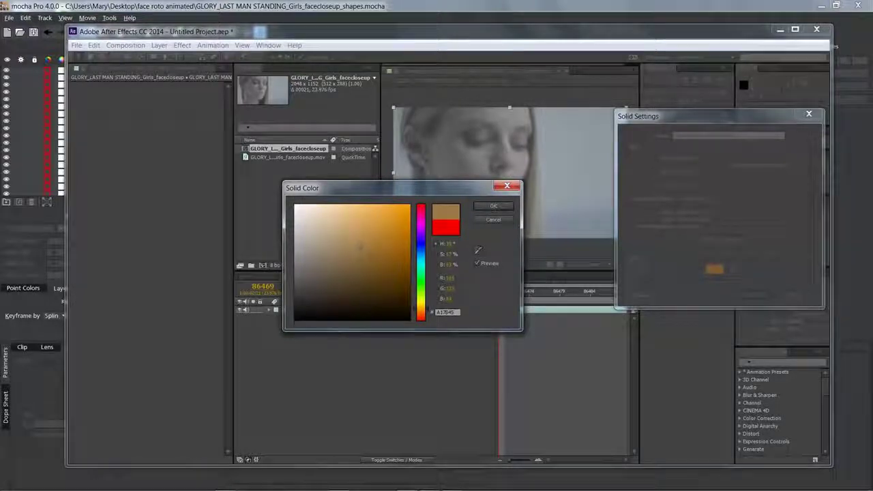
left_click(494, 206)
left_click(747, 296)
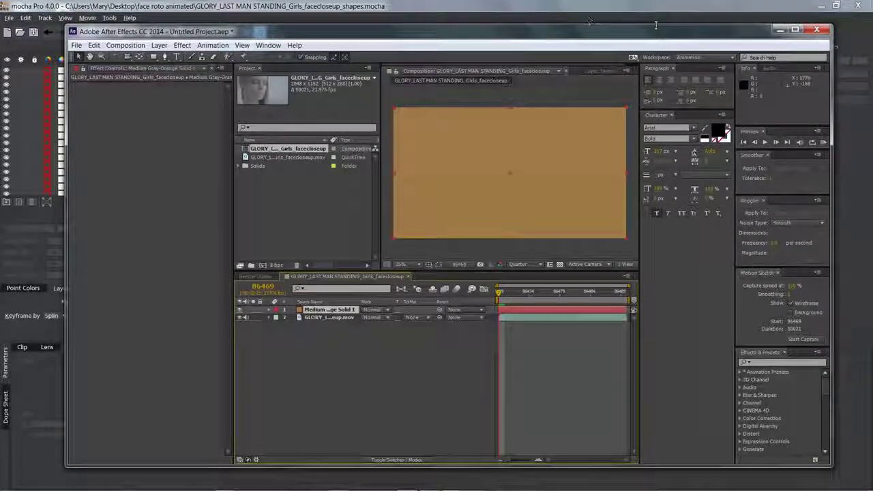
left_click(795, 29)
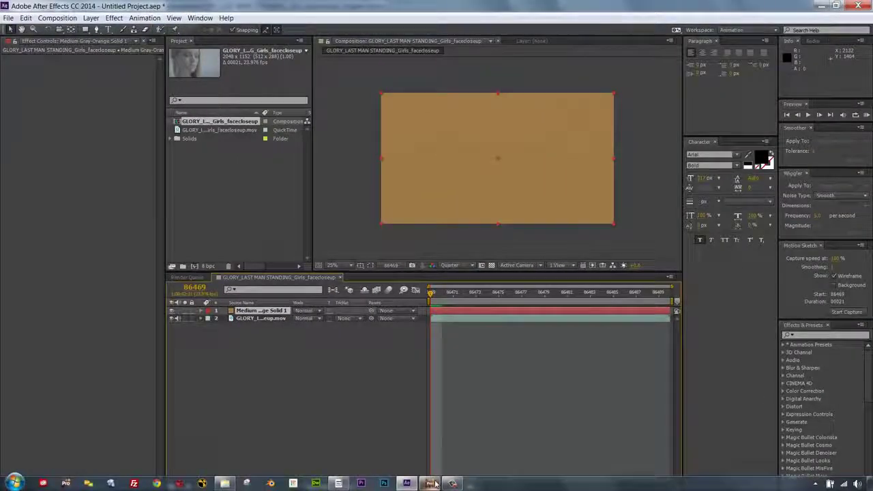
Switch to mocha Pro and copy the shape data of all visible layers to the clipboard as mocha shape data for AE
left_click(434, 484)
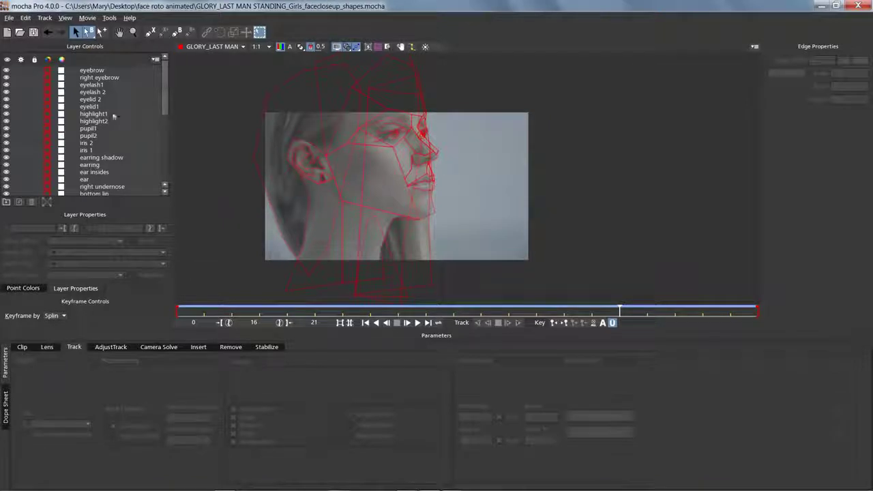
left_click(112, 72)
left_click(600, 432)
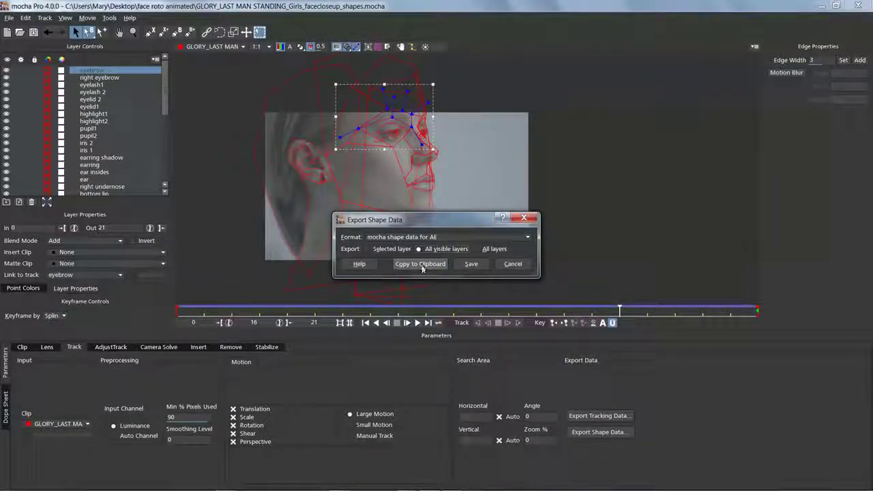
left_click(420, 264)
Switch to After Effects, paste the mocha masks onto the orange solid and preview the composition
left_click(406, 483)
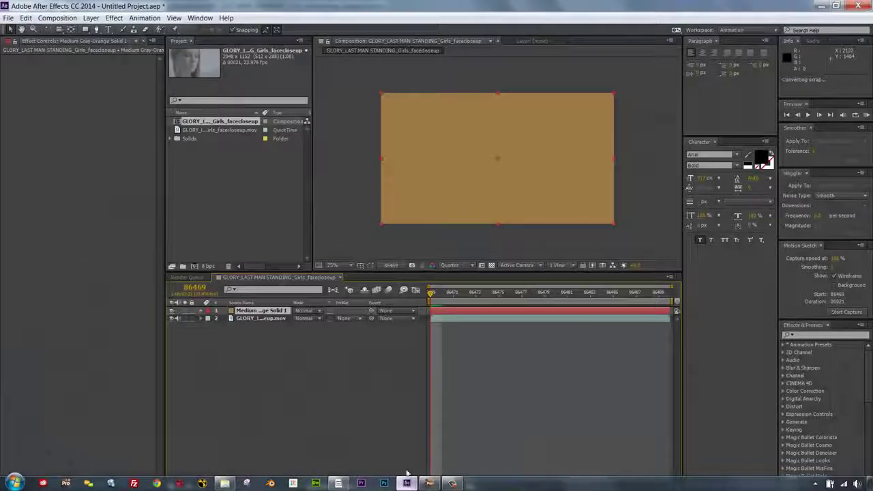
left_click(26, 18)
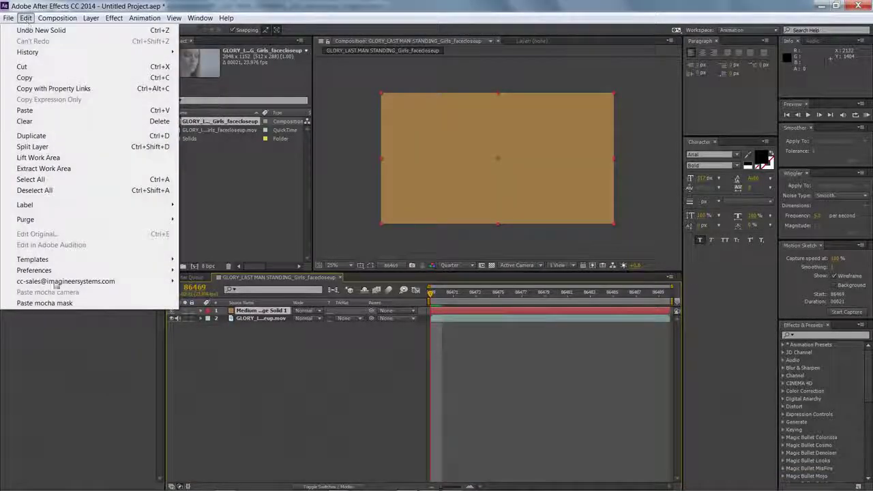
left_click(44, 303)
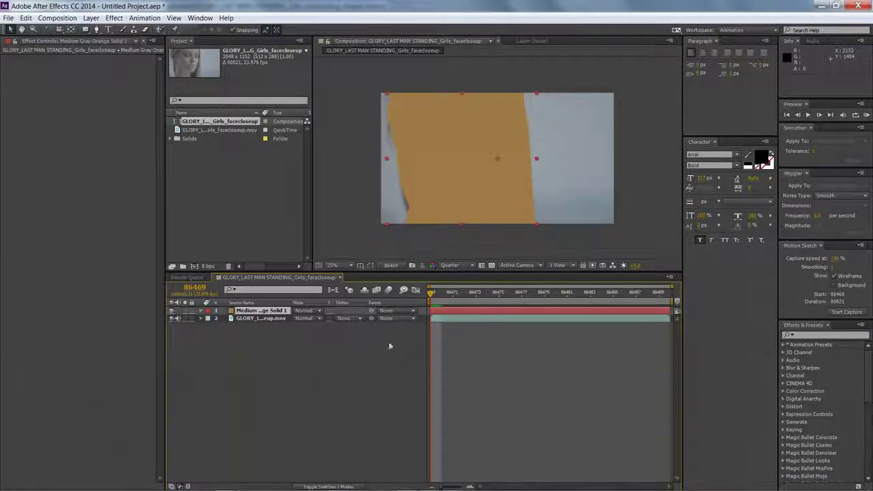
left_click(453, 294)
key("space")
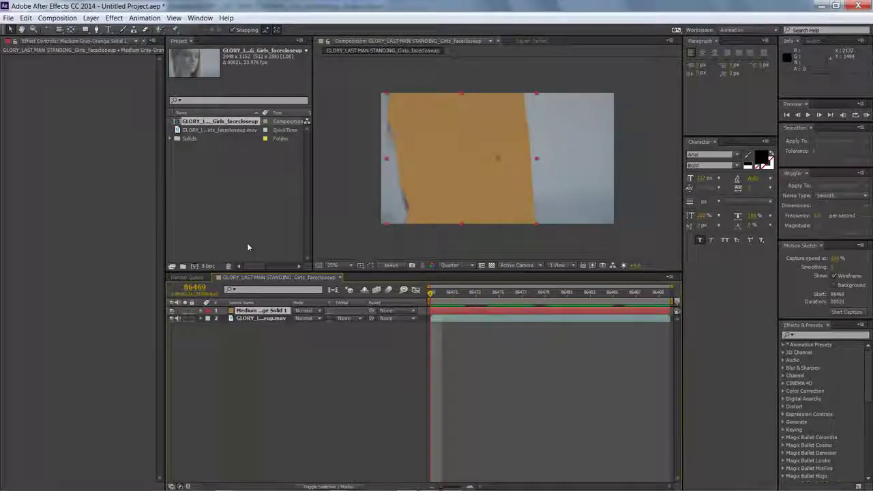
Import all the JPEG texture images from the textures folder into the project as footage
left_click(262, 319)
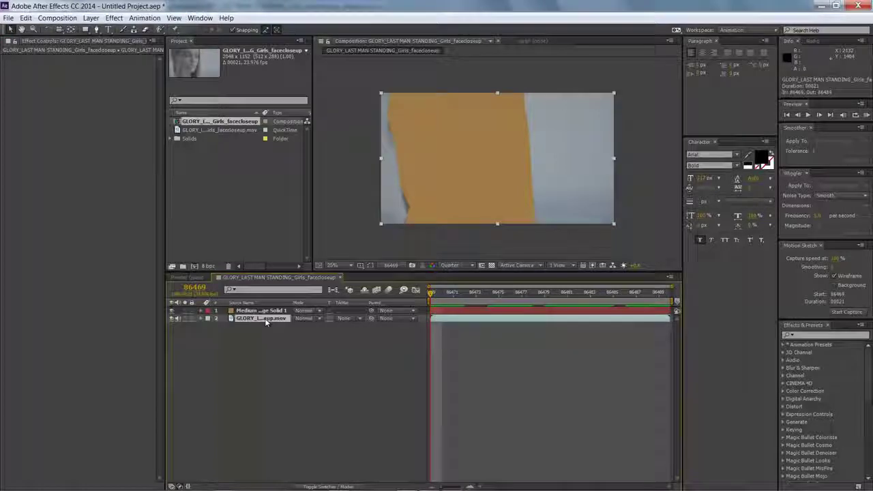
right_click(196, 188)
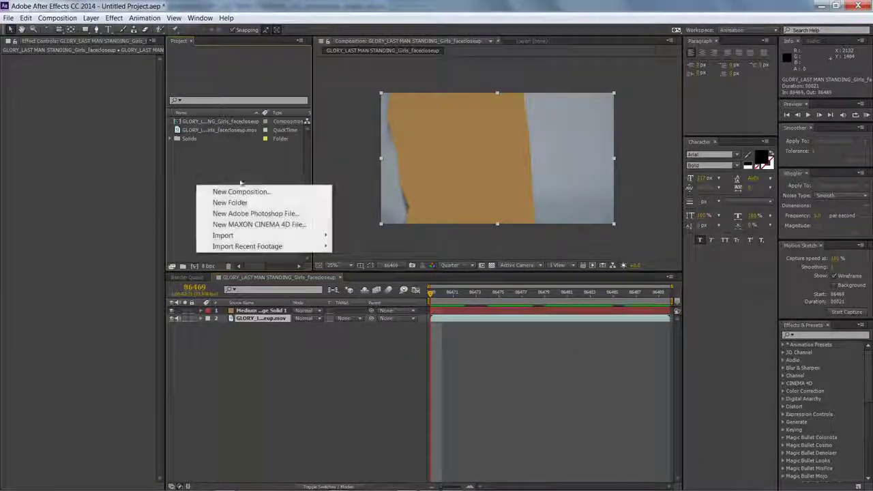
mouse_move(225, 235)
left_click(163, 239)
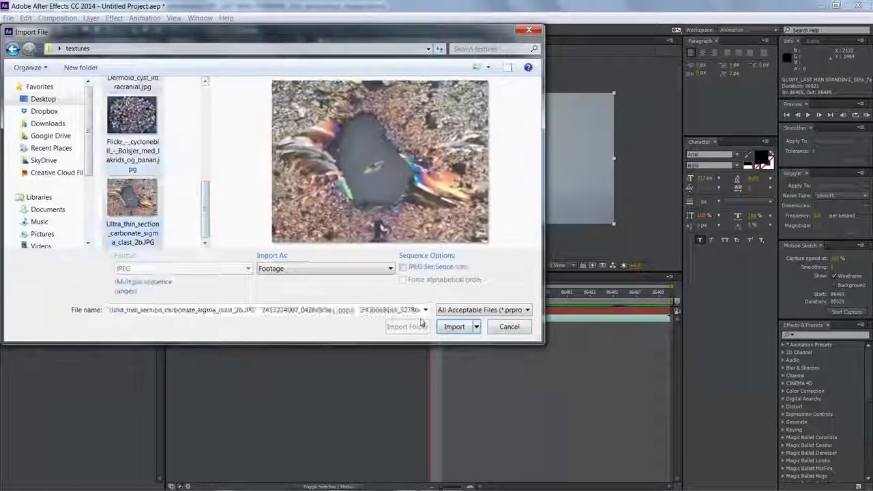
left_click(444, 324)
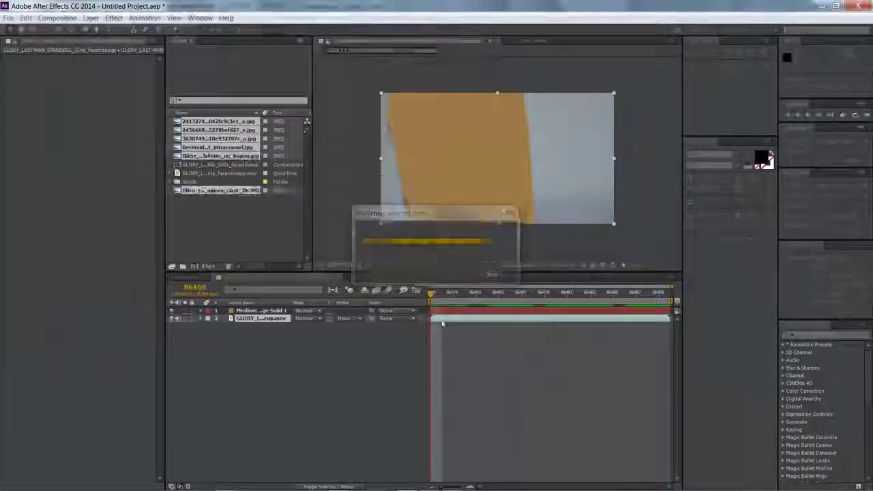
left_click(237, 217)
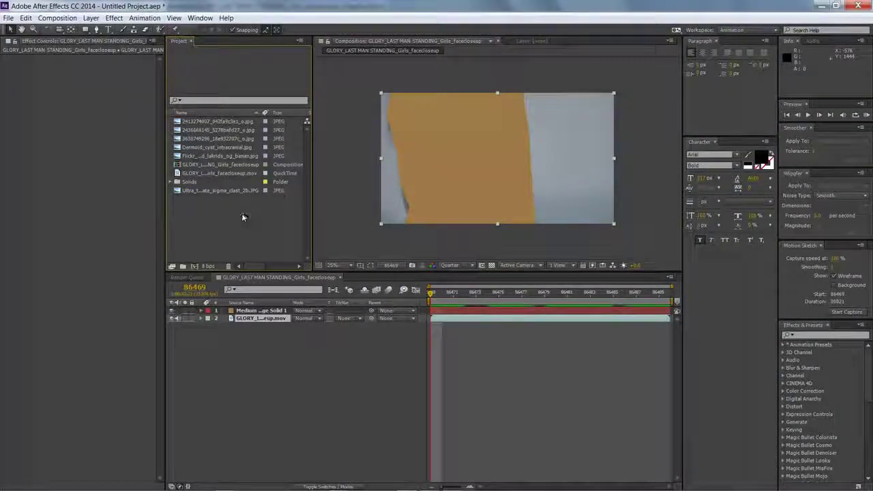
Place the Ultra_thin_section_carbonate_sigma_clast_2b.JPG texture beneath the other layers and hide the solid and the face footage
left_click(228, 190)
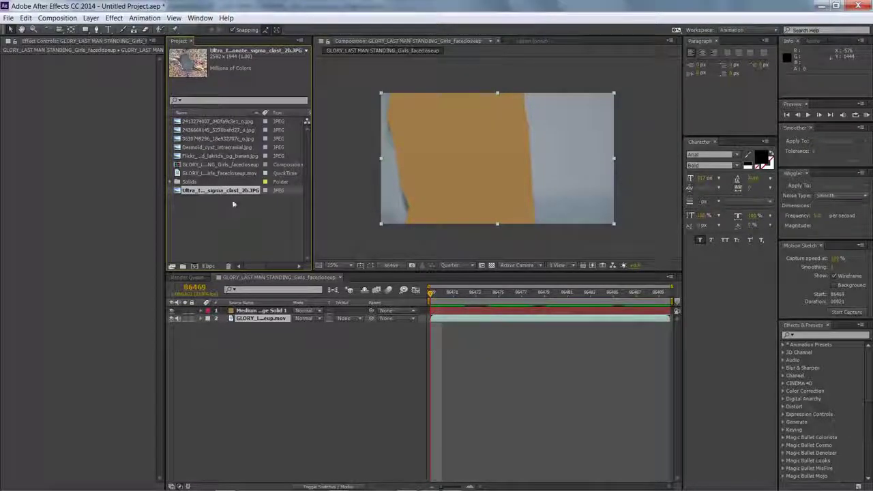
left_click_drag(231, 190, 267, 341)
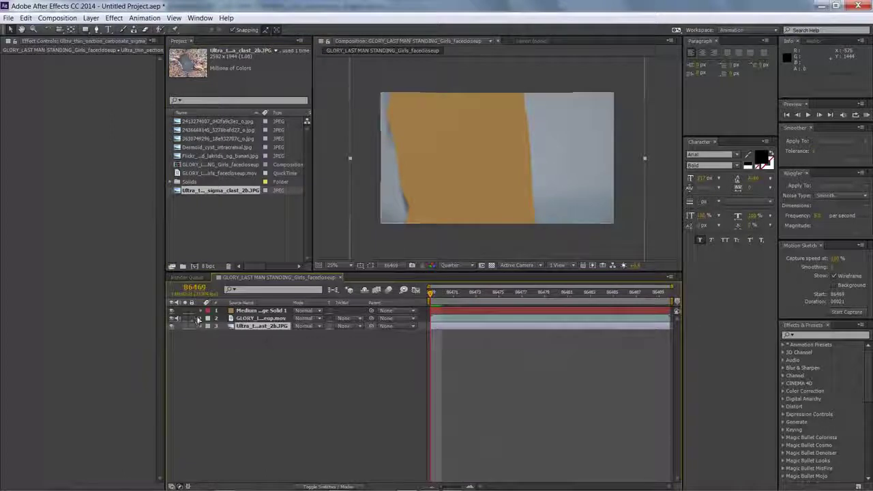
left_click(172, 318)
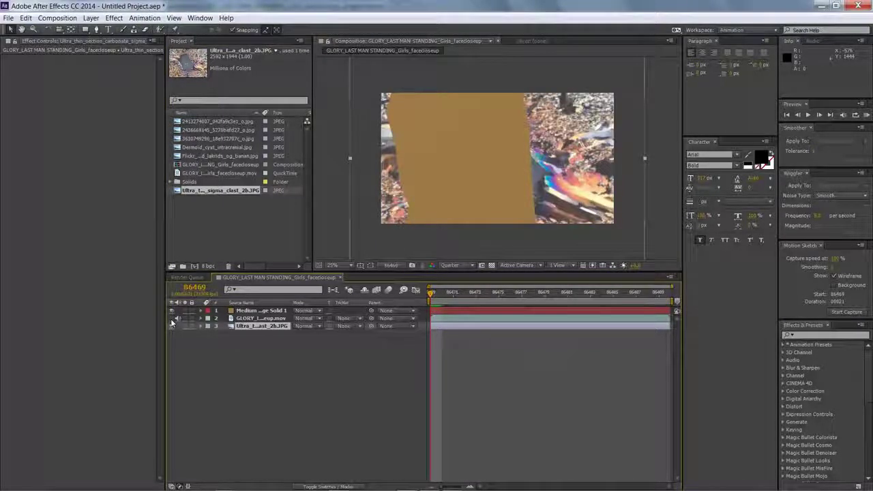
left_click(172, 319)
left_click(174, 319)
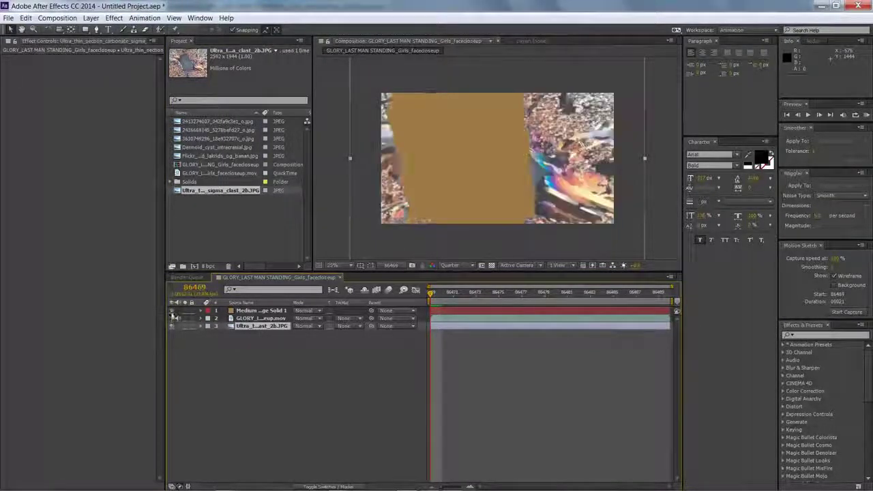
left_click(172, 318)
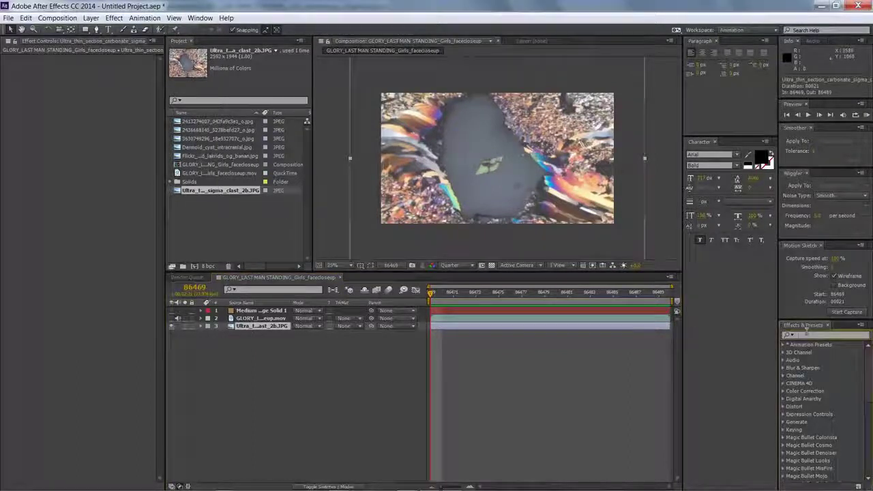
type("animation")
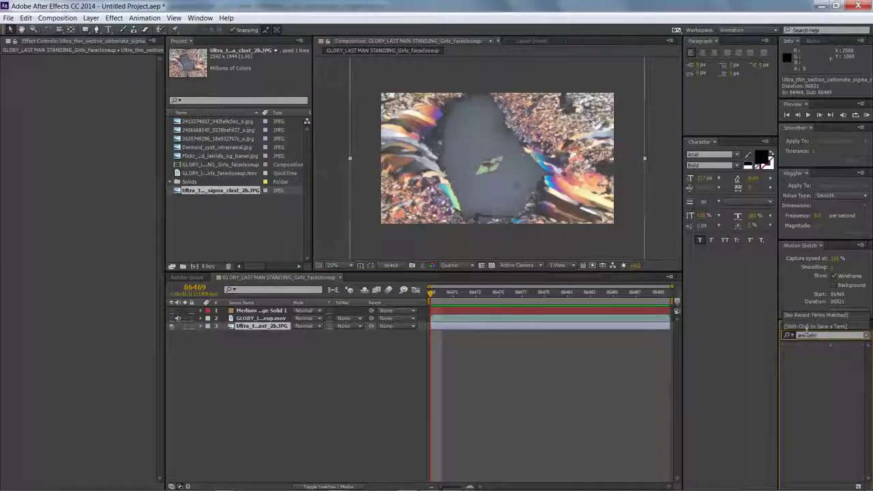
key("BackSpace")
type("o")
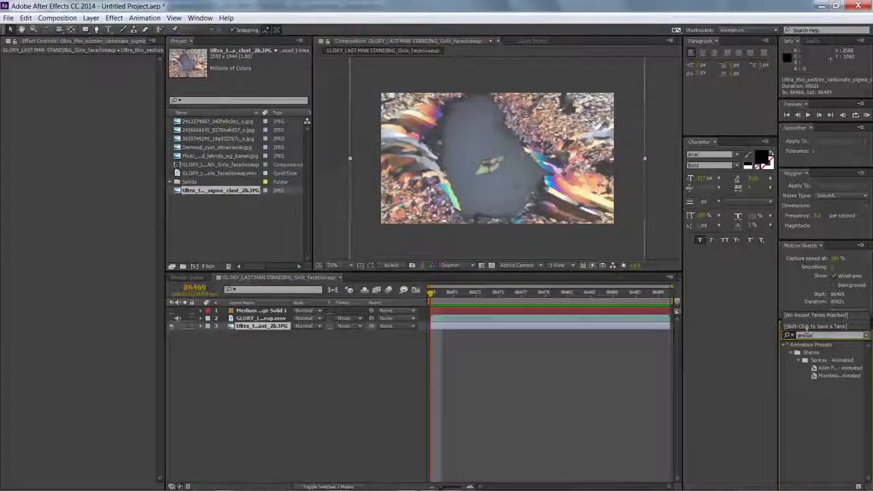
key("BackSpace")
key("BackSpace")
key("BackSpace")
key("BackSpace")
key("BackSpace")
key("BackSpace")
Find the Cartoon effect by searching for "cart" and apply it to the Ultra_thin_section_carbonate_sigma_clast_2b.JPG layer
type("cart")
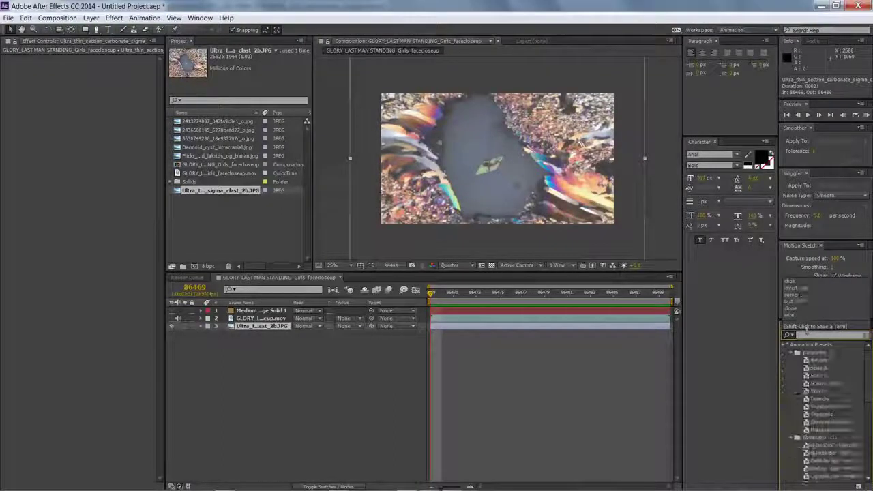
type("t")
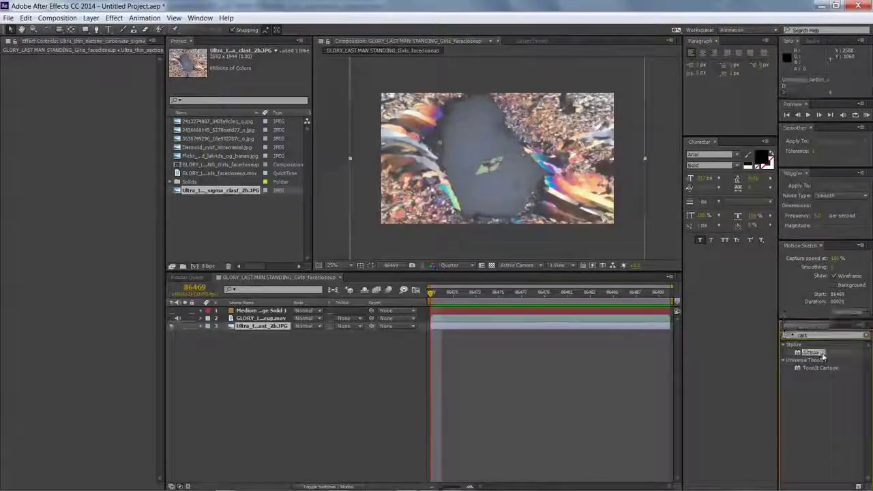
left_click(810, 352)
left_click_drag(808, 354, 498, 351)
left_click_drag(269, 334, 268, 328)
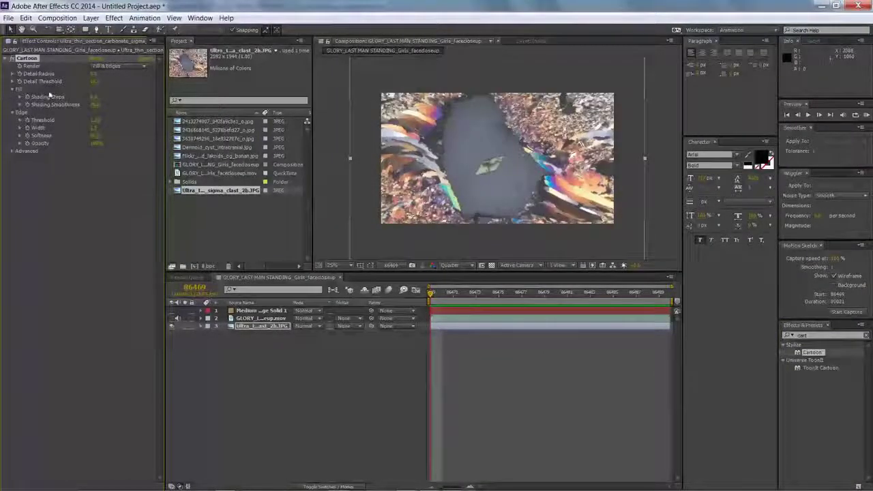
Set the Cartoon effect's detail radius to its 20.0 maximum and adjust the shading and edge width for a smooth painted look
left_click(20, 74)
left_click_drag(131, 91, 48, 87)
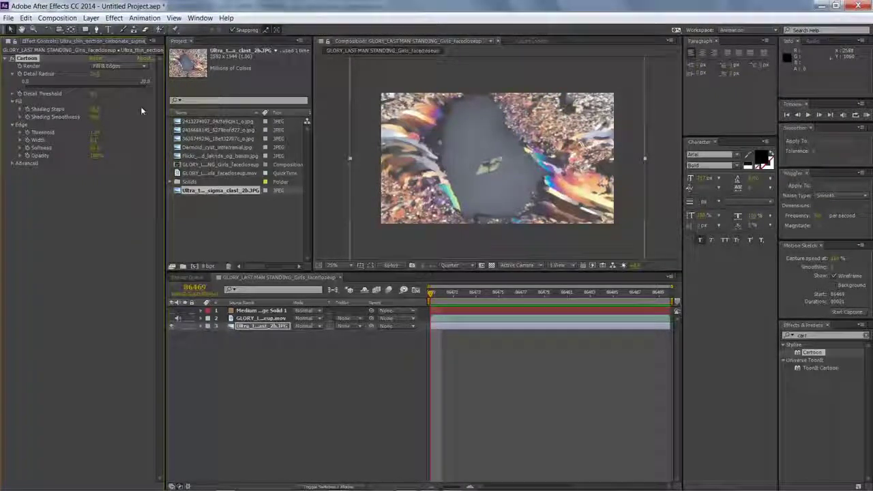
mouse_move(93, 110)
left_mouse_down()
mouse_move(62, 117)
mouse_move(165, 123)
mouse_move(42, 123)
mouse_move(139, 99)
mouse_move(328, 107)
mouse_move(119, 90)
left_mouse_up()
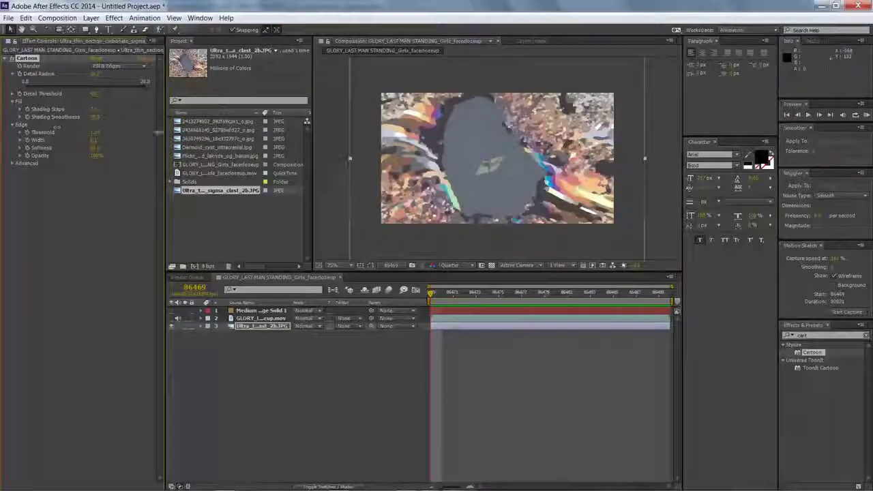
left_click_drag(57, 127, 43, 126)
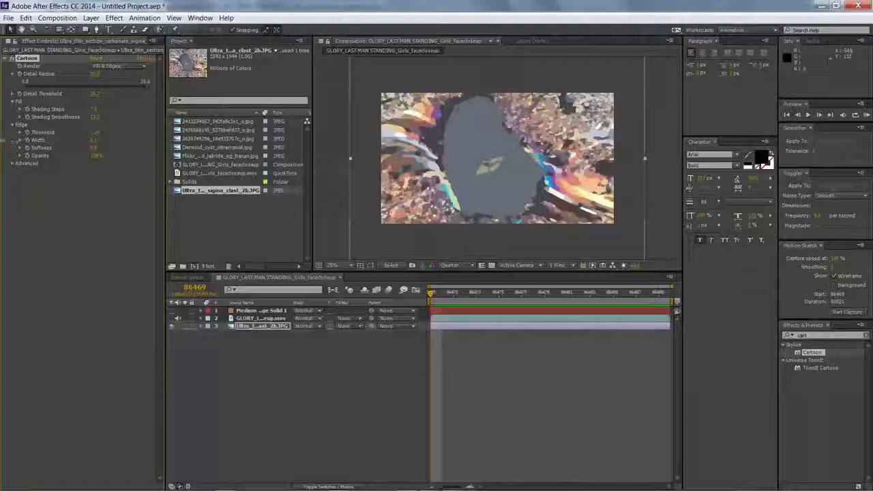
left_click_drag(15, 142, 3, 143)
left_click_drag(94, 140, 189, 142)
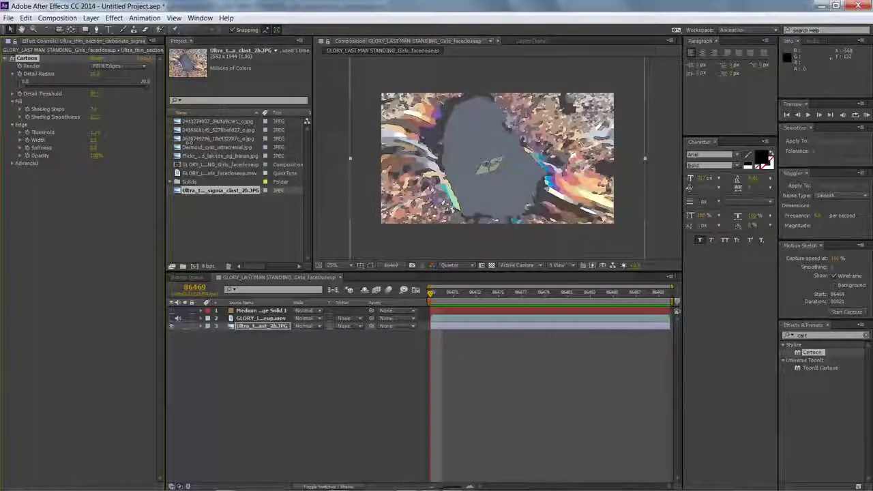
left_click(13, 163)
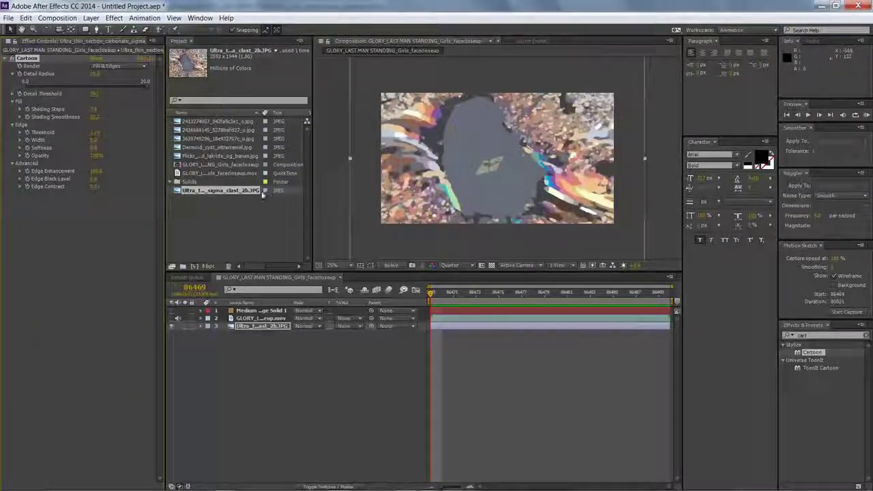
Add Hue/Saturation to the texture layer and boost its master saturation to about 50, with master lightness at 0
left_click(114, 18)
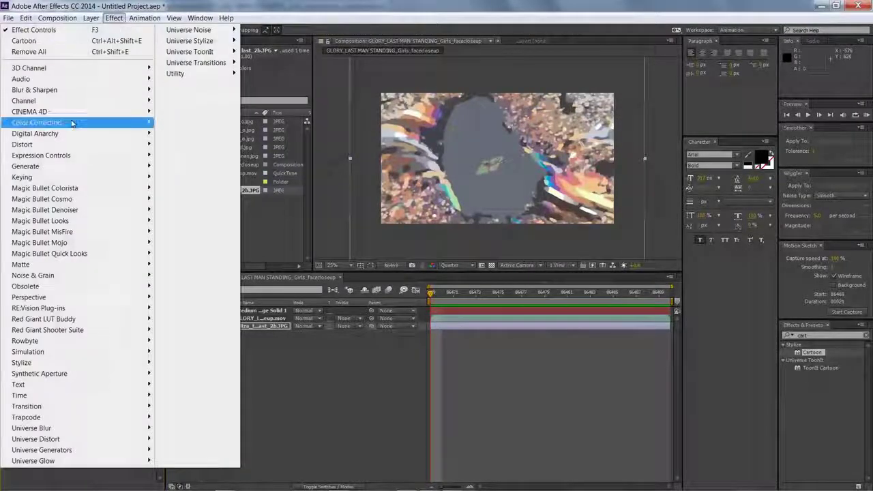
mouse_move(73, 123)
left_click(183, 363)
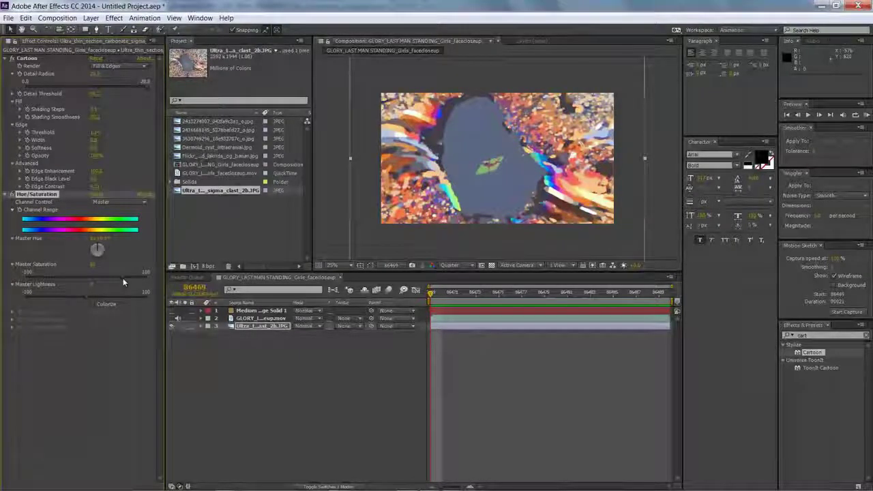
left_click_drag(87, 298, 147, 277)
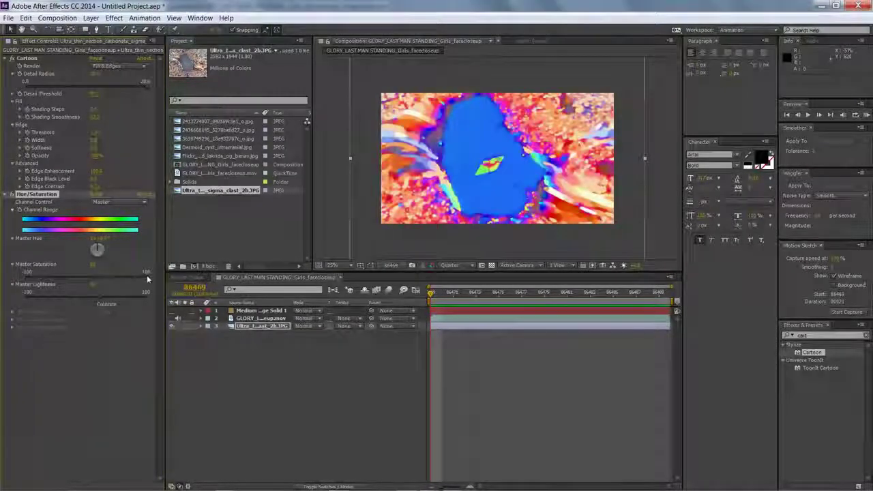
left_click_drag(94, 286, 118, 283)
left_click(93, 285)
type("0")
left_click(122, 291)
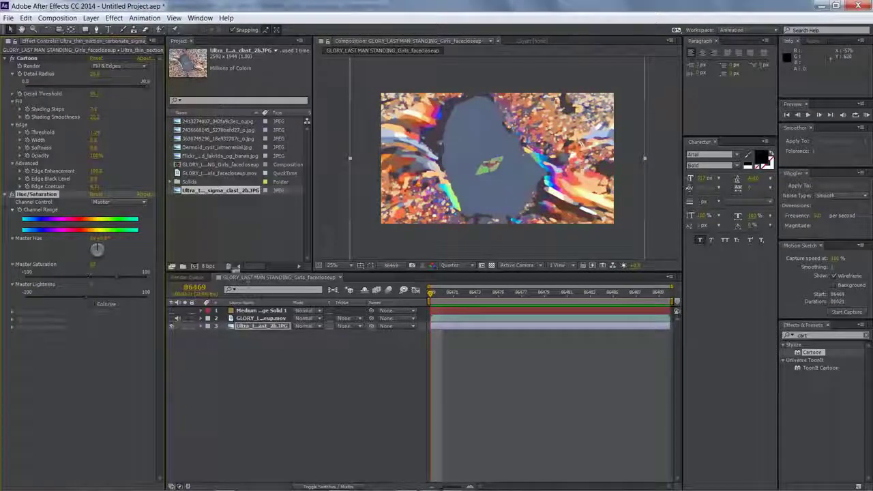
Show the masked orange solid, scale the texture layer to about 140%, reposition it to cover the frame and preview the shot
left_click(173, 311)
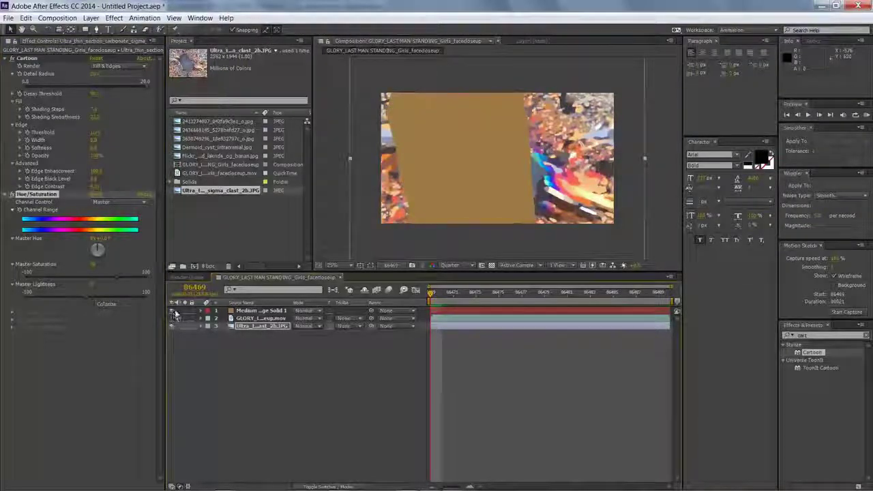
scroll(503, 189, "down", 1)
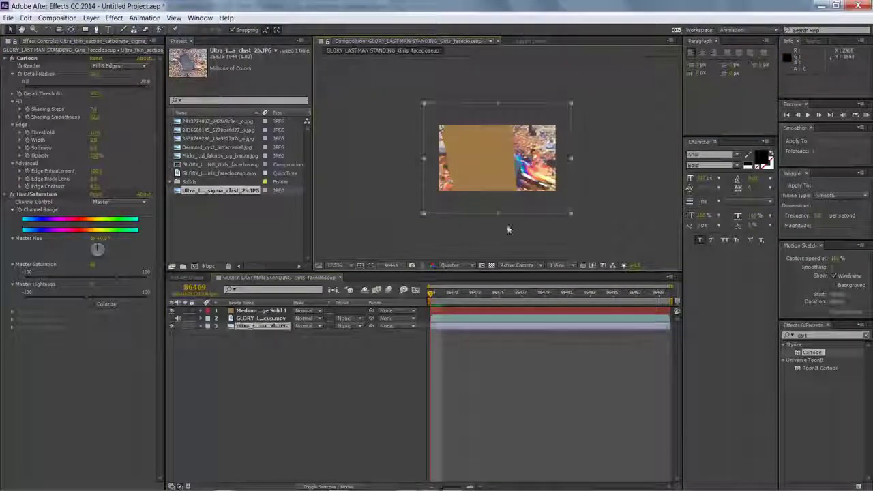
left_click(202, 326)
left_click(208, 342)
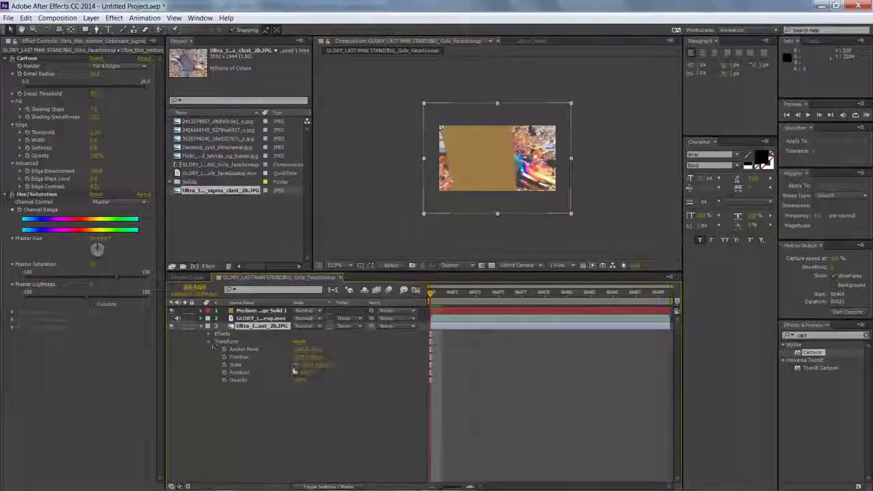
left_click_drag(306, 365, 325, 365)
left_click_drag(547, 178, 526, 163)
left_click_drag(442, 293, 705, 295)
left_click_drag(552, 177, 557, 178)
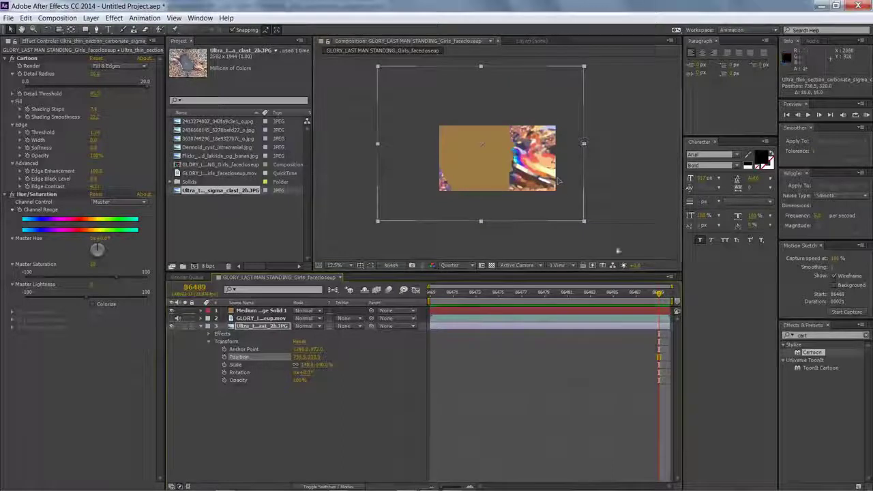
key("space")
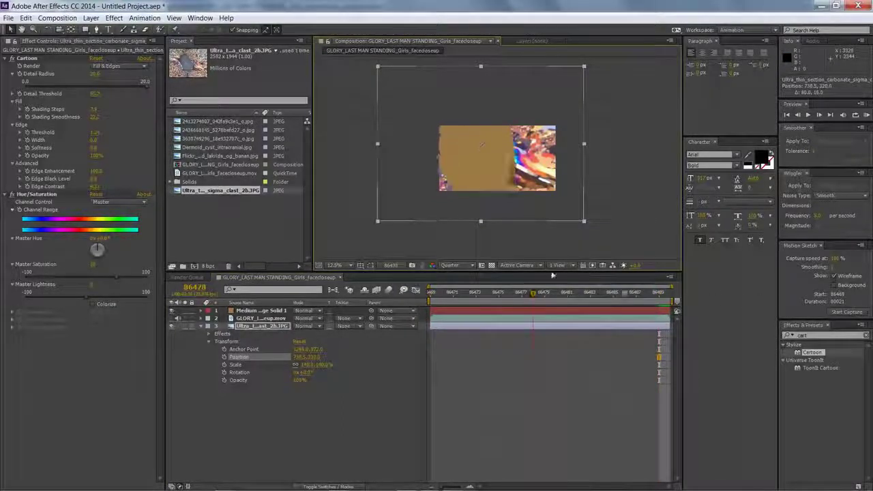
Rename the texture layer as BG and return to the composition view
left_click(202, 327)
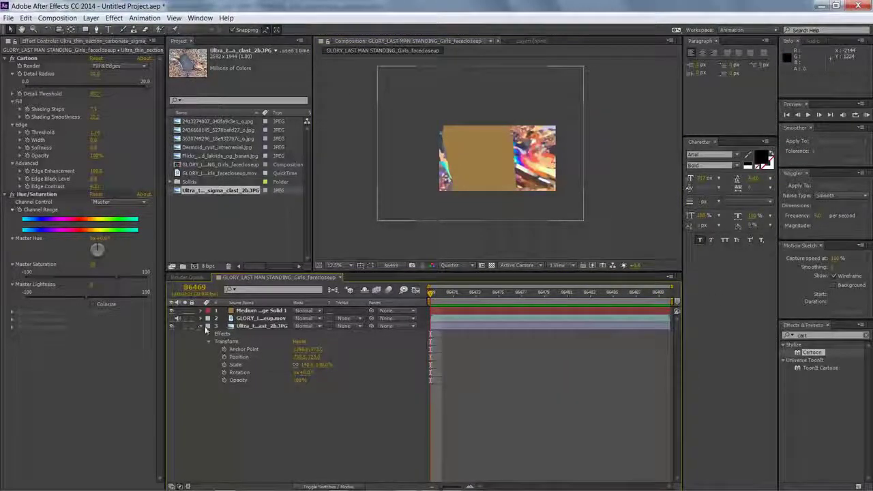
left_click(208, 327)
double_click(238, 325)
right_click(238, 324)
left_click(259, 473)
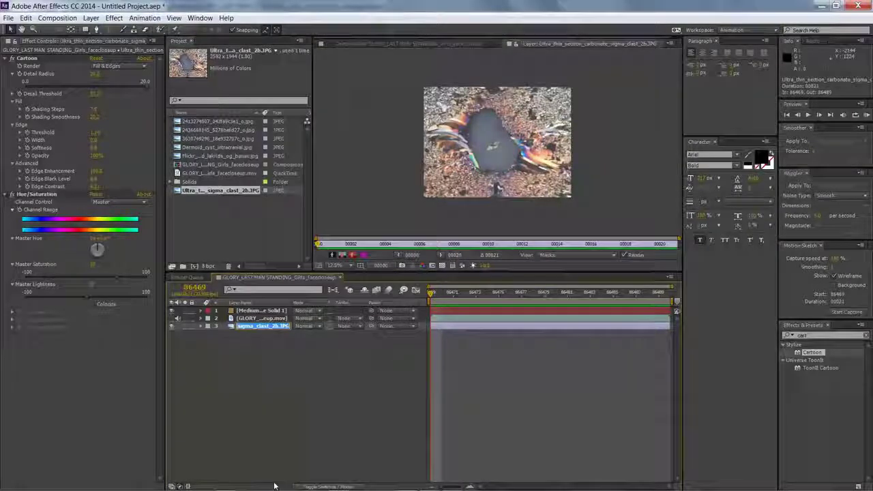
type("BG")
key("Return")
left_click(403, 42)
scroll(489, 148, "up", 1)
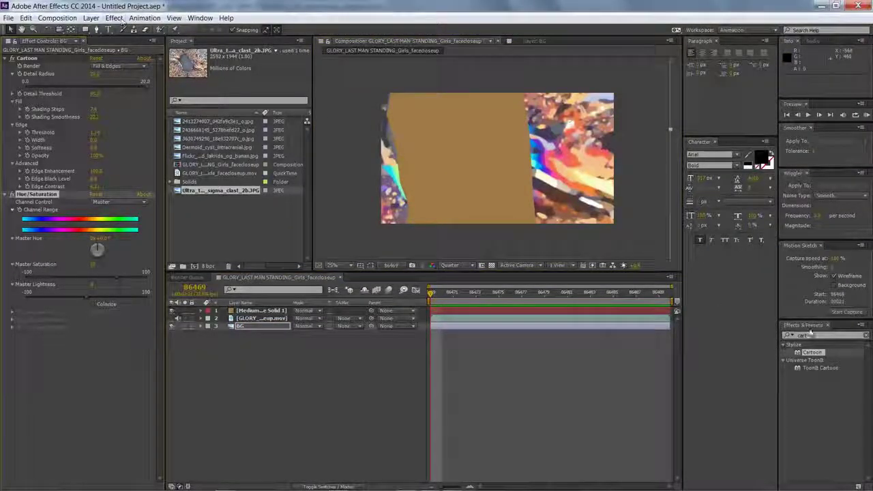
left_click_drag(811, 335, 721, 330)
type("mozai")
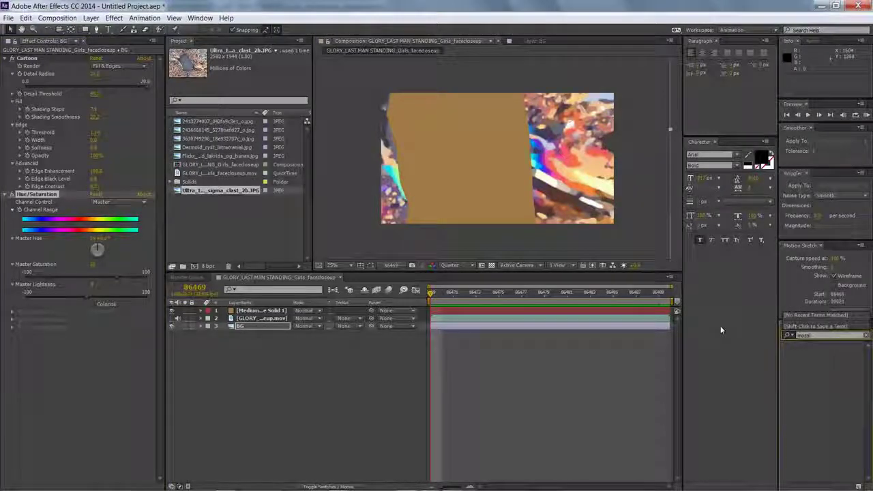
key("BackSpace")
key("BackSpace")
key("BackSpace")
key("BackSpace")
type("cart")
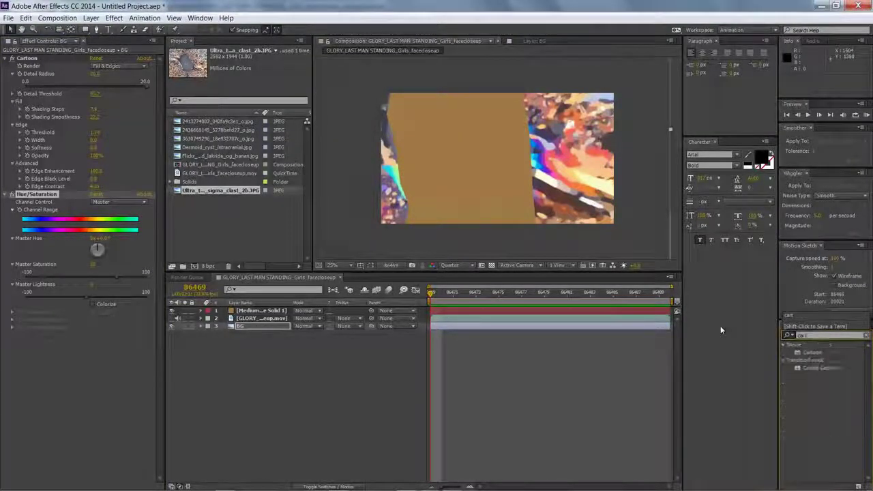
type("t")
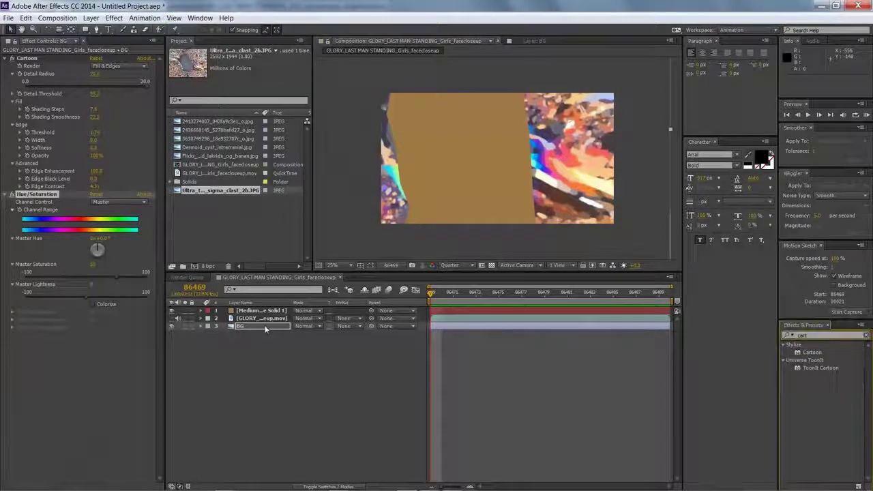
Add the Mosaic effect to the BG layer and raise its horizontal and vertical block counts, starting with 50 each
left_click(266, 328)
left_click(112, 18)
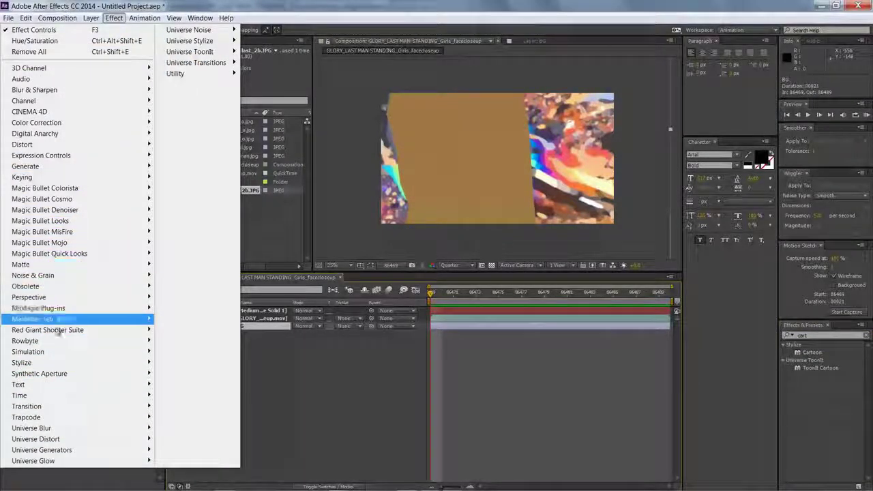
mouse_move(154, 365)
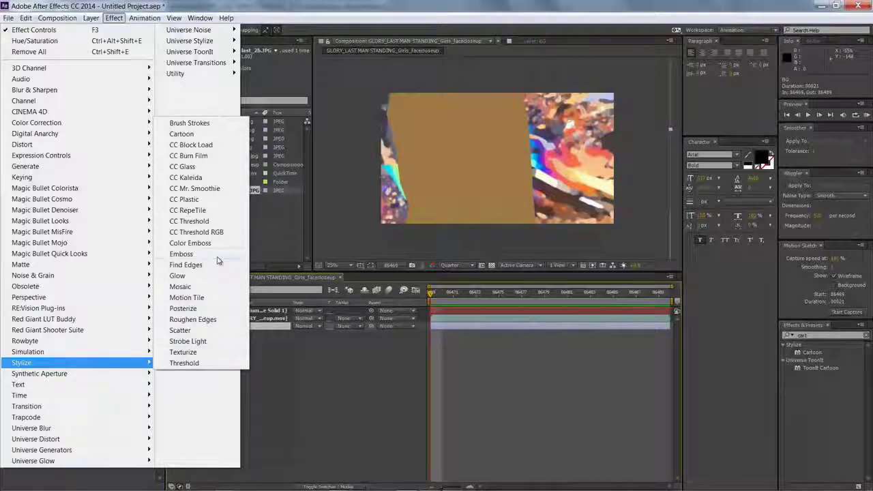
left_click(216, 287)
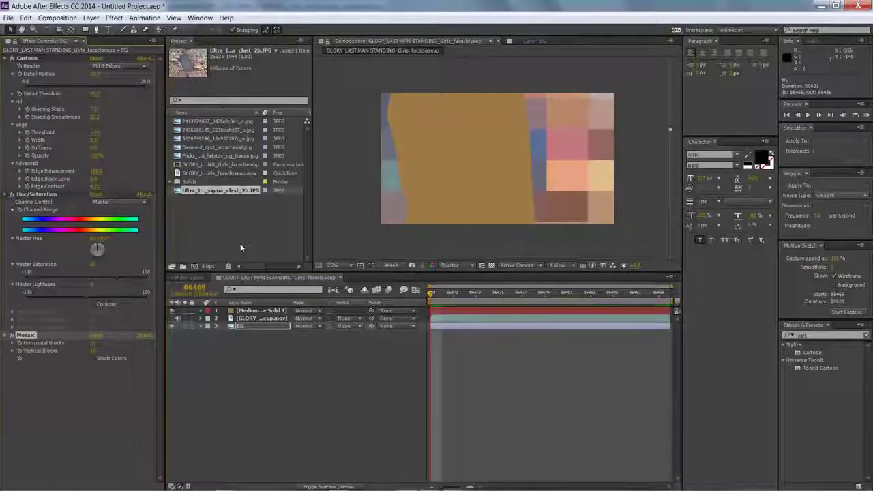
left_click_drag(89, 369, 123, 364)
left_click(95, 343)
type("50")
key("Tab")
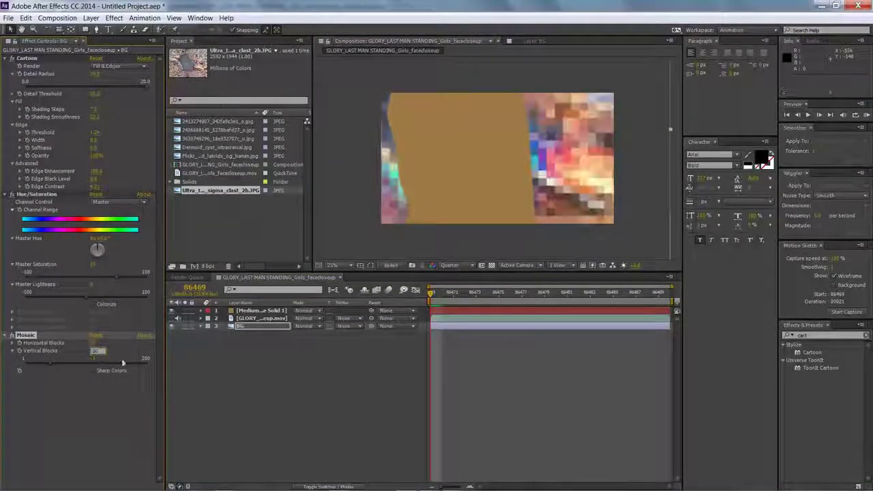
type("50")
key("Return")
left_click(94, 344)
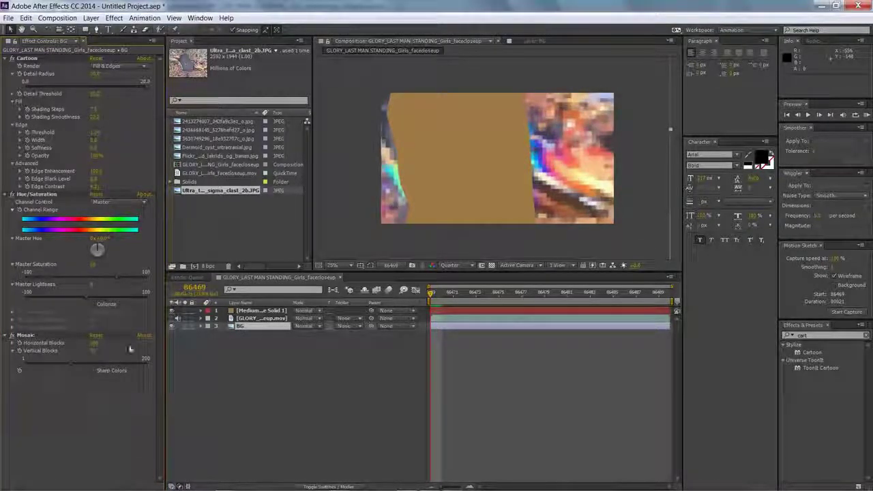
Move the Mosaic effect between Cartoon and Hue/Saturation in the BG layer's effect order and preview the composition
left_click_drag(26, 335, 31, 226)
left_click_drag(602, 293, 622, 305)
key("space")
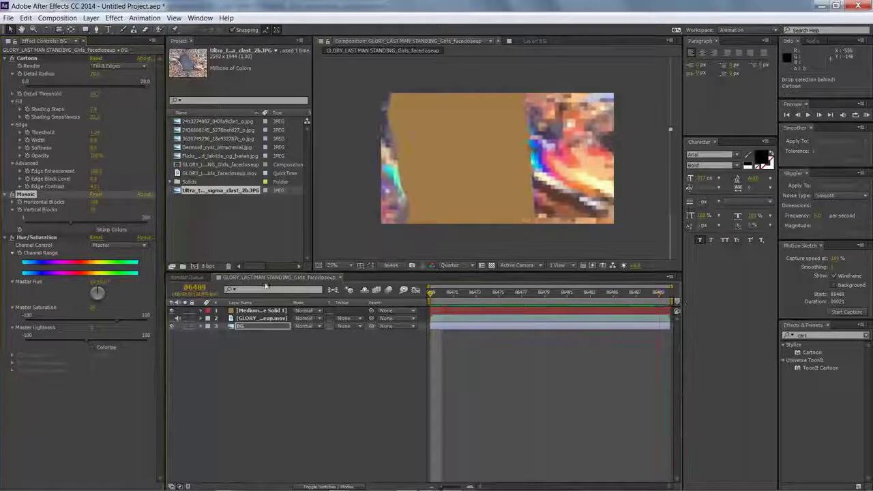
Set the Mosaic horizontal blocks to 50 and lower the vertical blocks for a coarser pattern
left_click(94, 202)
type("50")
key("Tab")
left_click_drag(97, 218, 121, 217)
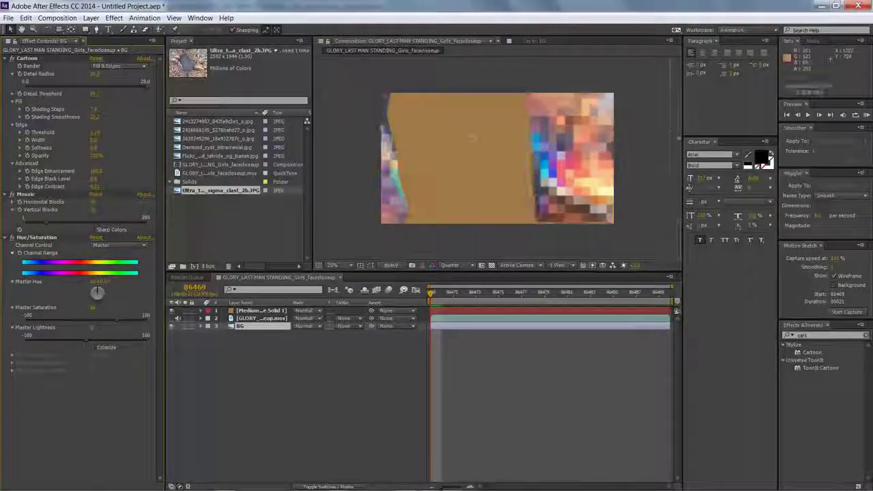
Scale the BG layer to 150% and reposition it so the mosaic texture fills the frame behind the solid
left_click_drag(474, 137, 607, 301)
left_click(200, 326)
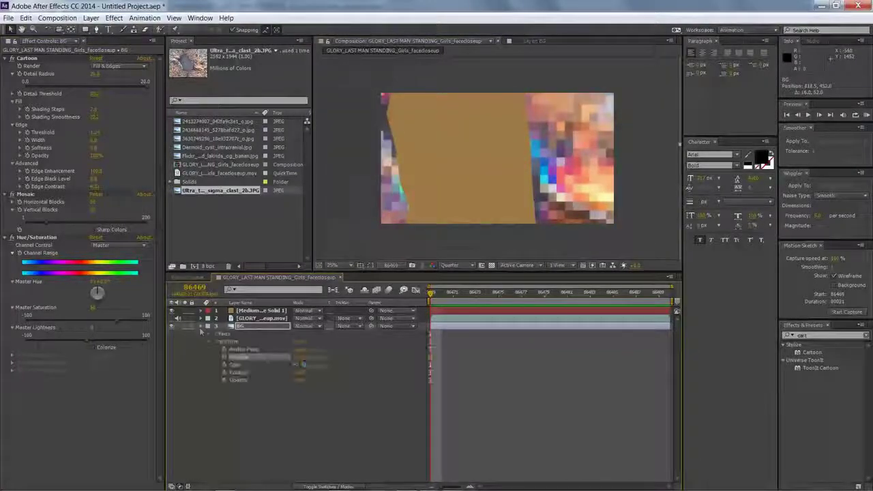
left_click(307, 365)
type("150")
left_click(362, 386)
left_click_drag(557, 216, 551, 208)
left_click(286, 396)
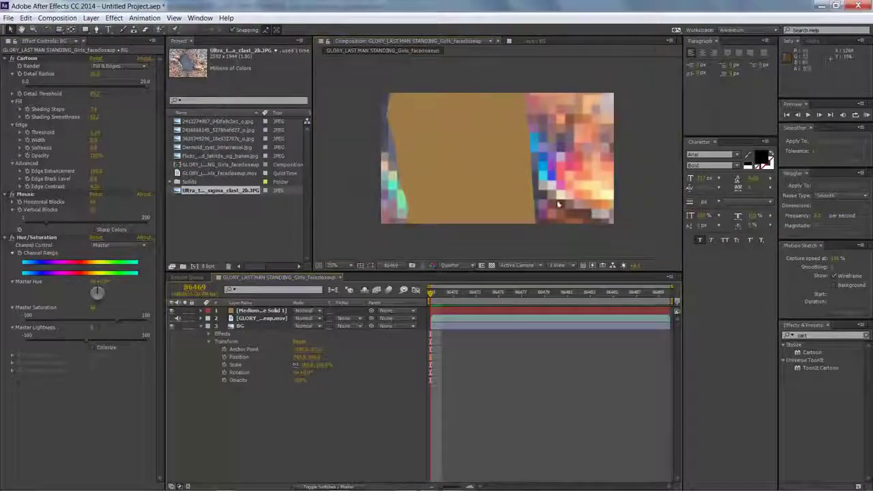
Apply a second Cartoon effect to the BG layer after Hue/Saturation to outline the mosaic blocks
left_click_drag(811, 352, 92, 420)
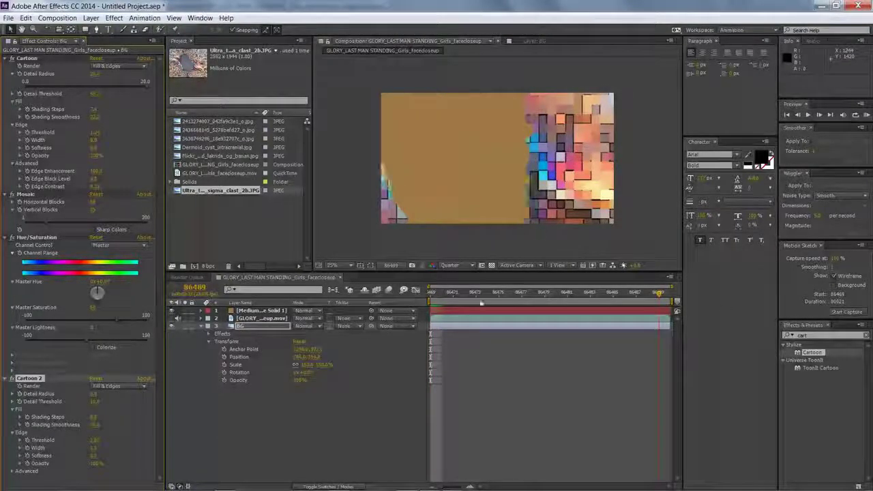
Move the footage layer above the solid and apply Hue/Saturation to it with a strongly raised Master Saturation
left_click_drag(261, 319, 257, 308)
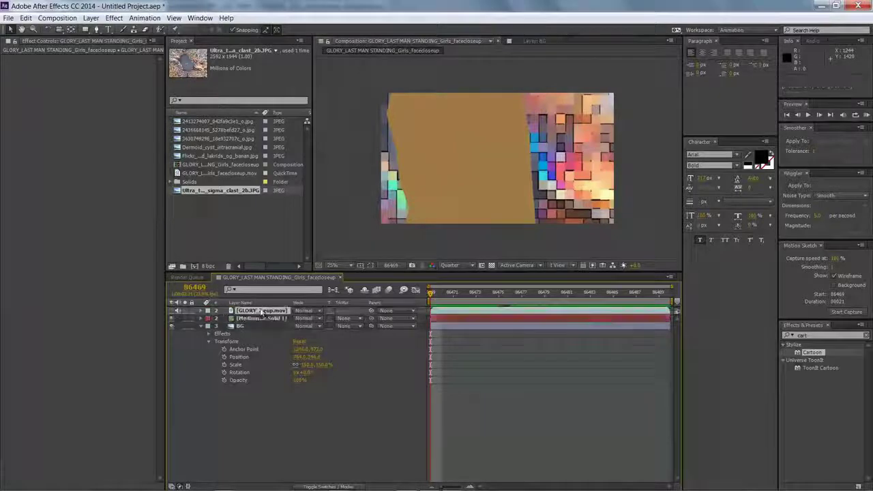
left_click(109, 18)
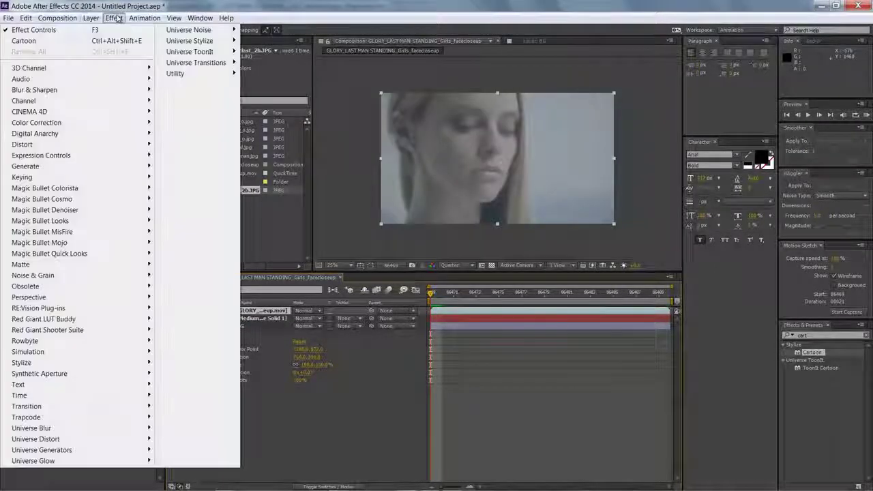
mouse_move(102, 127)
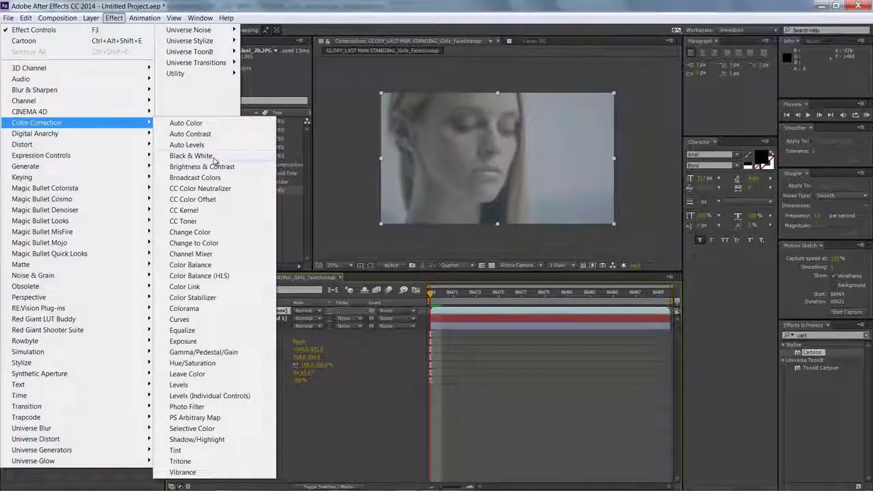
left_click(203, 365)
left_click_drag(87, 142, 142, 153)
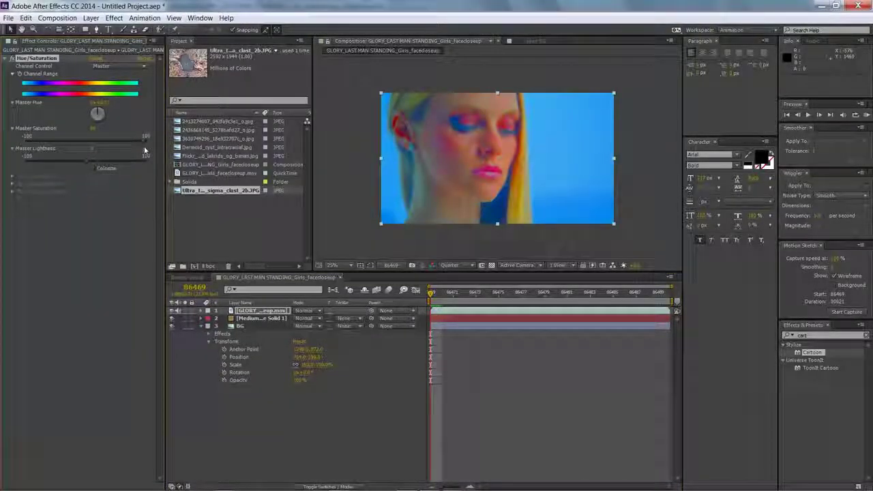
Apply Cartoon after Hue/Saturation on the footage layer, balancing the Master Saturation with Cartoon's Detail Radius and Shading Steps
left_click_drag(810, 352, 78, 241)
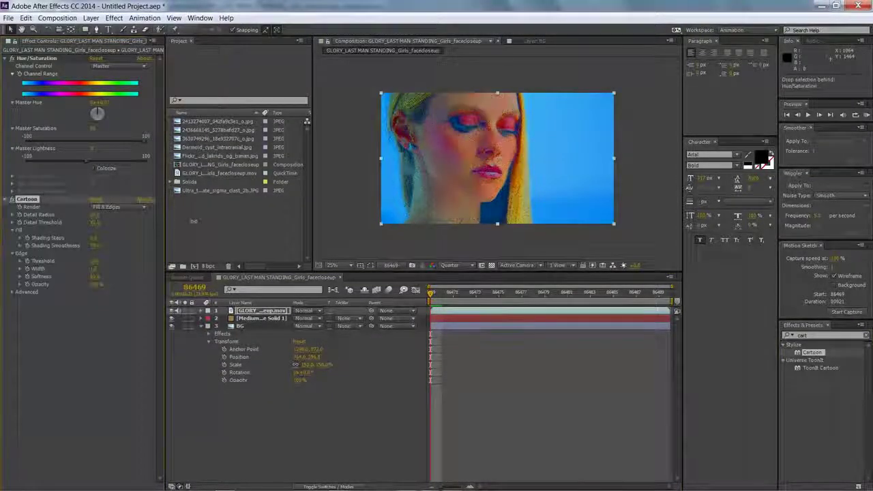
left_click(12, 200)
left_click(13, 199)
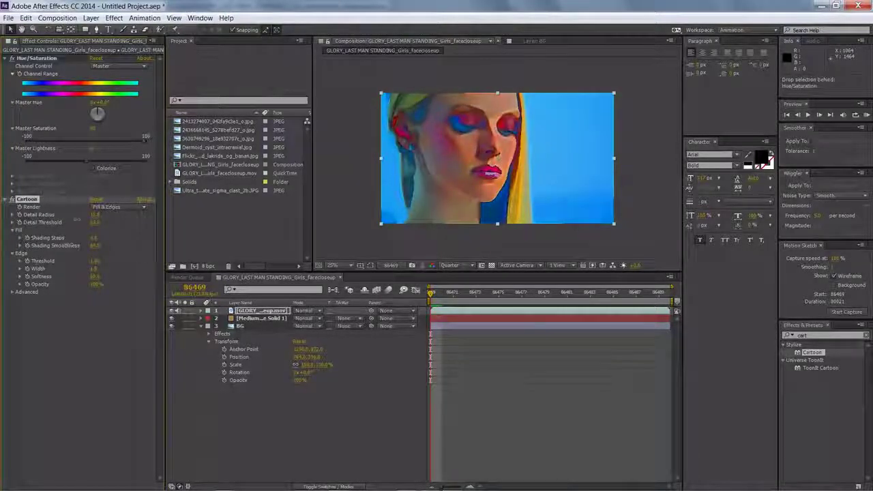
left_click_drag(143, 142, 125, 149)
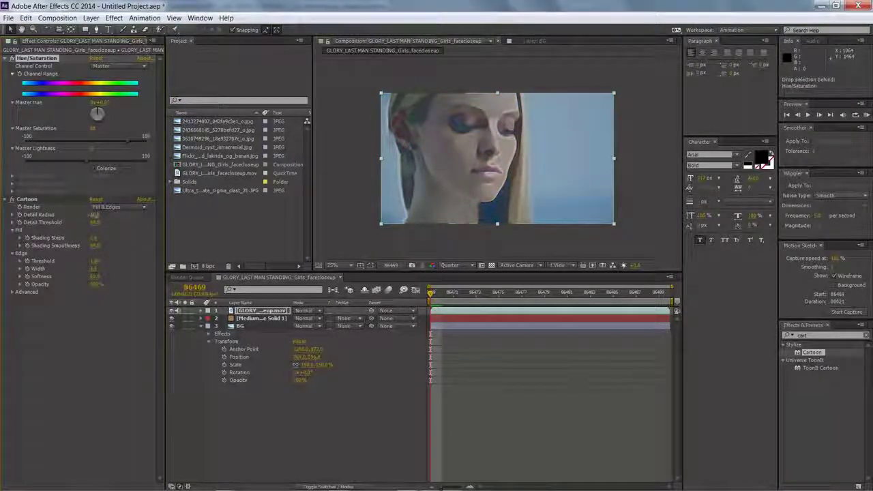
left_click_drag(94, 215, 91, 215)
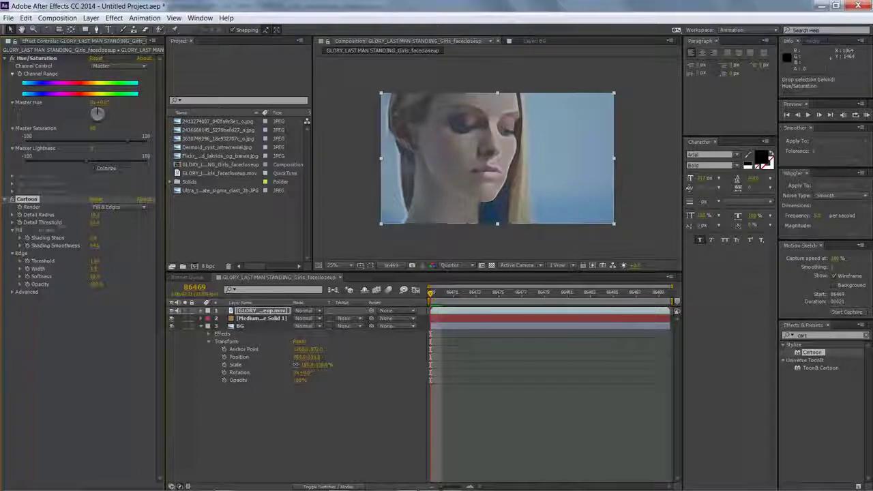
left_click_drag(95, 239, 100, 236)
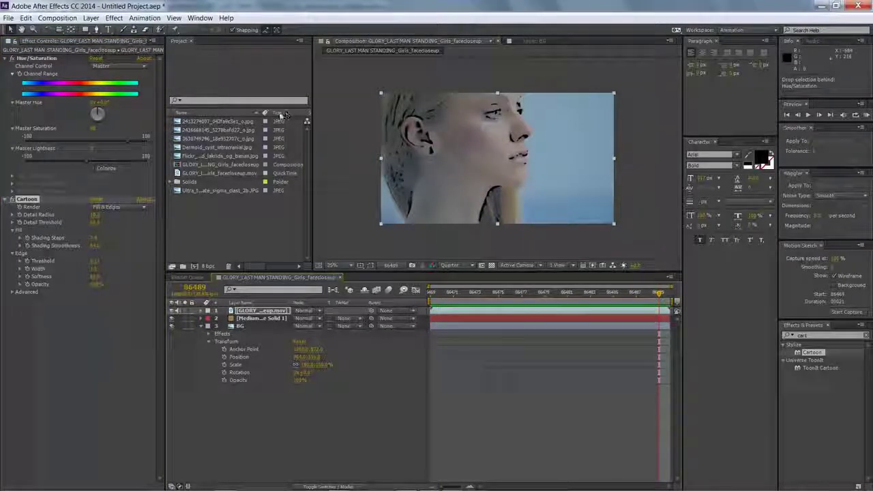
Blend the footage layer over the solid in Soft Light mode and set its opacity to 40%
left_click(306, 310)
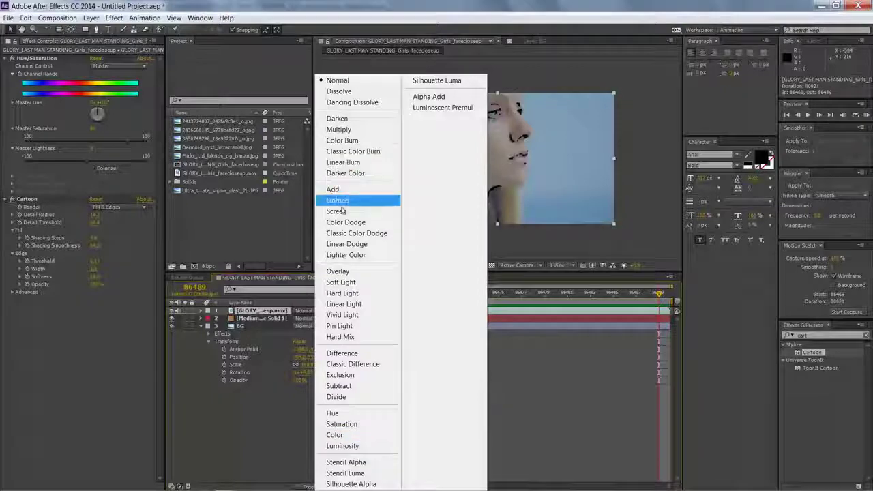
left_click(344, 283)
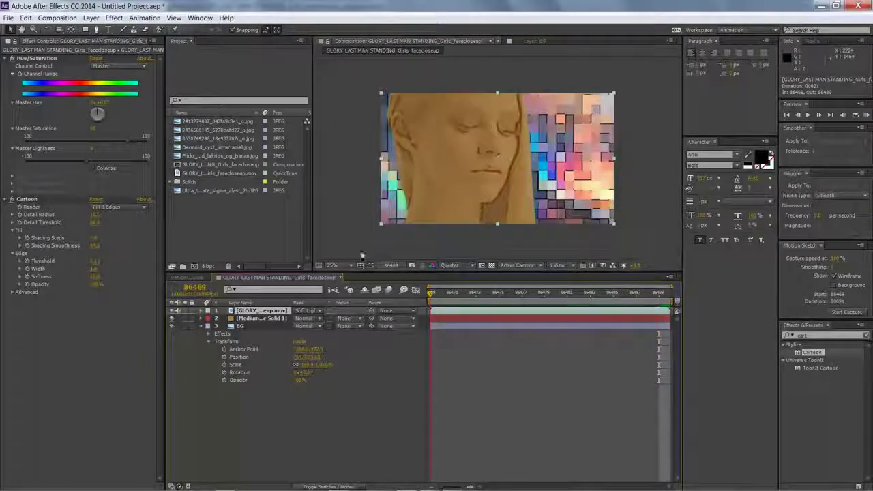
left_click(201, 311)
left_click(208, 319)
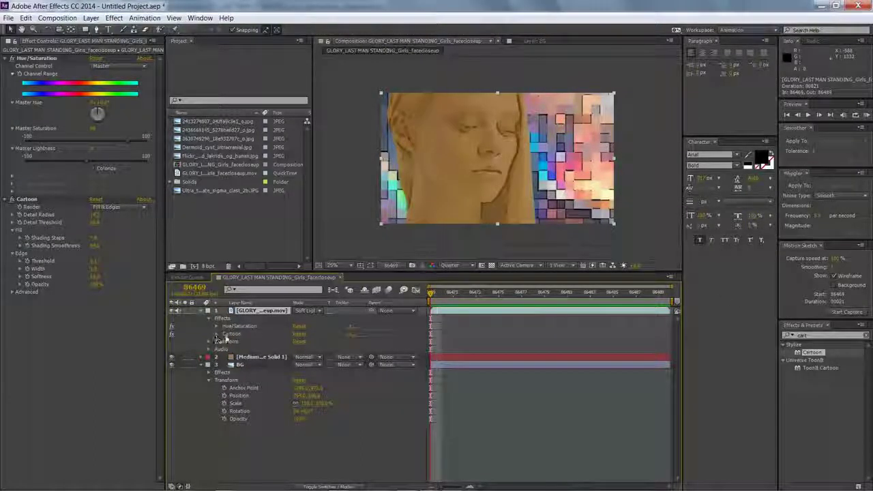
left_click(209, 341)
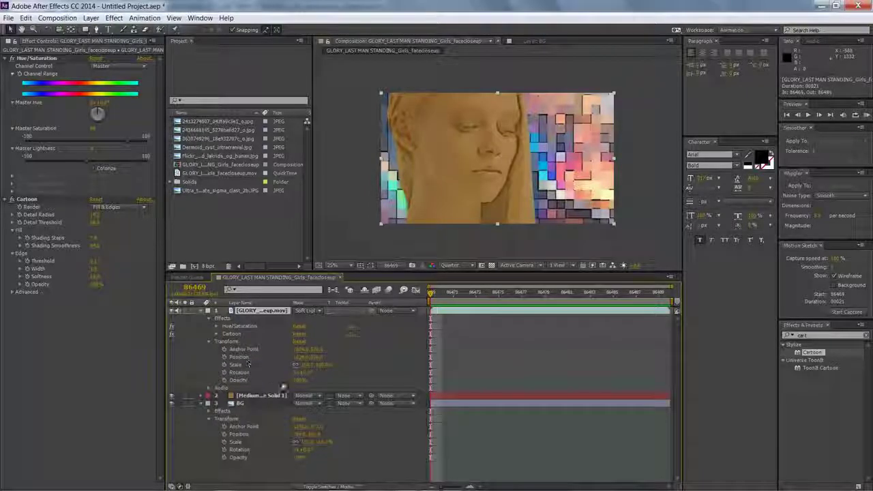
left_click(299, 380)
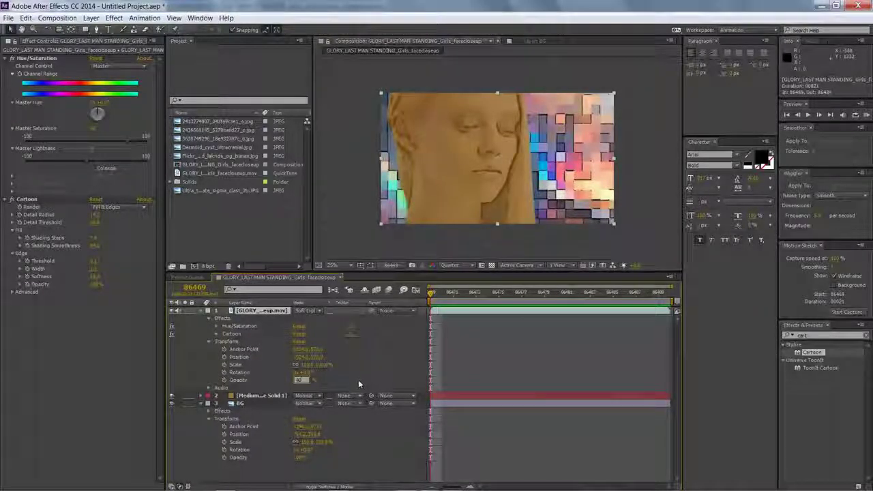
type("42")
key("Return")
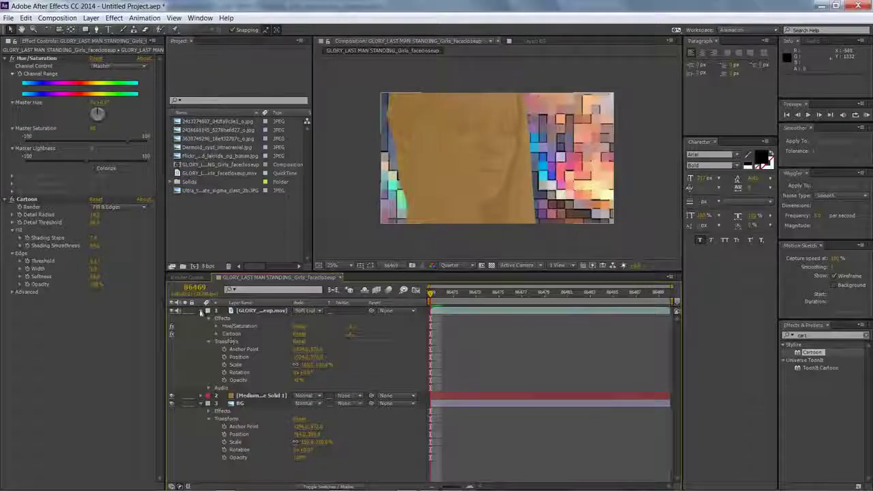
Collapse the footage layer's properties and duplicate the layer
left_click(202, 311)
left_click(222, 311)
key("ctrl+d")
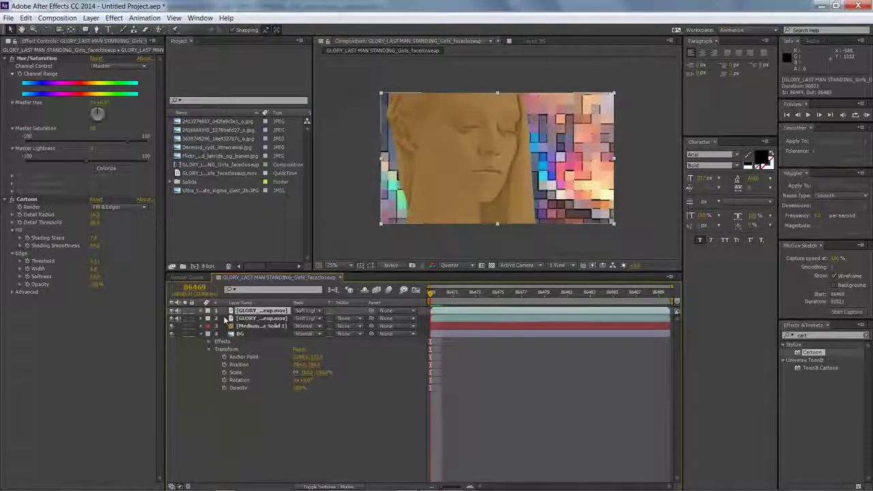
Try the Multiply blending mode on the duplicated footage layer
left_click(307, 311)
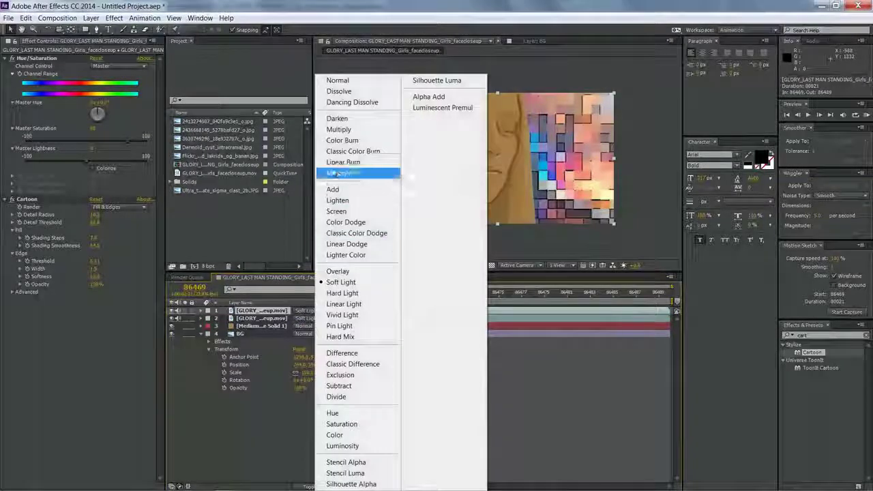
left_click(339, 129)
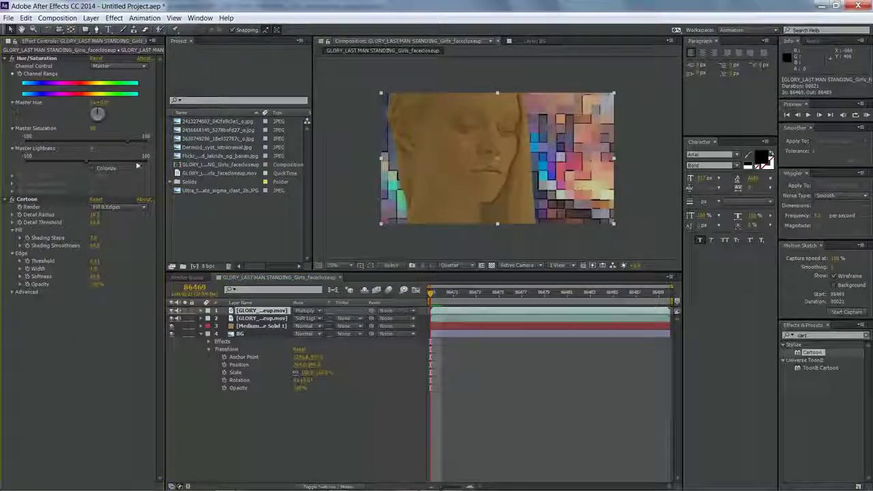
left_click(114, 18)
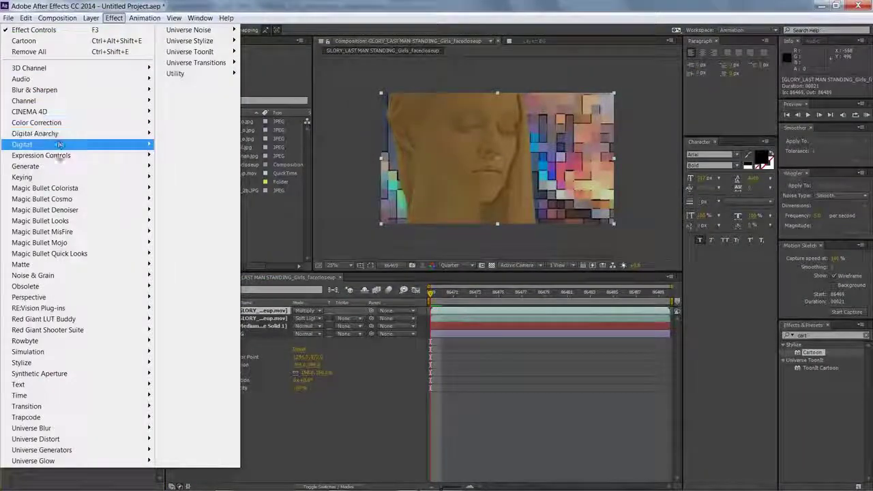
Set the duplicated footage layer to Normal blending mode and 100% opacity
left_click(307, 311)
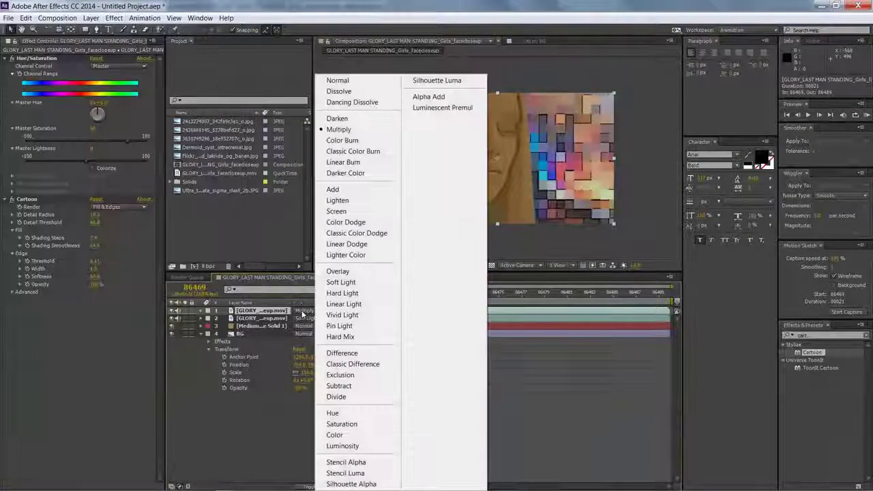
left_click(337, 81)
left_click(210, 311)
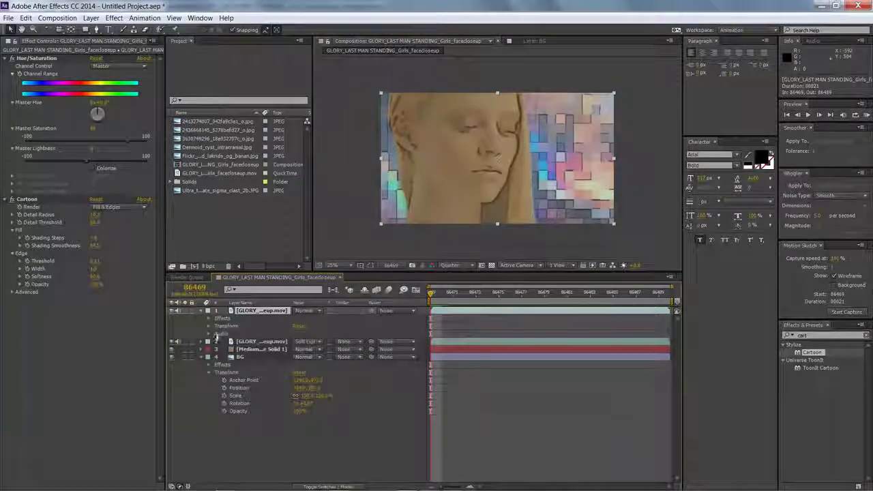
left_click(209, 326)
left_click_drag(299, 365, 447, 354)
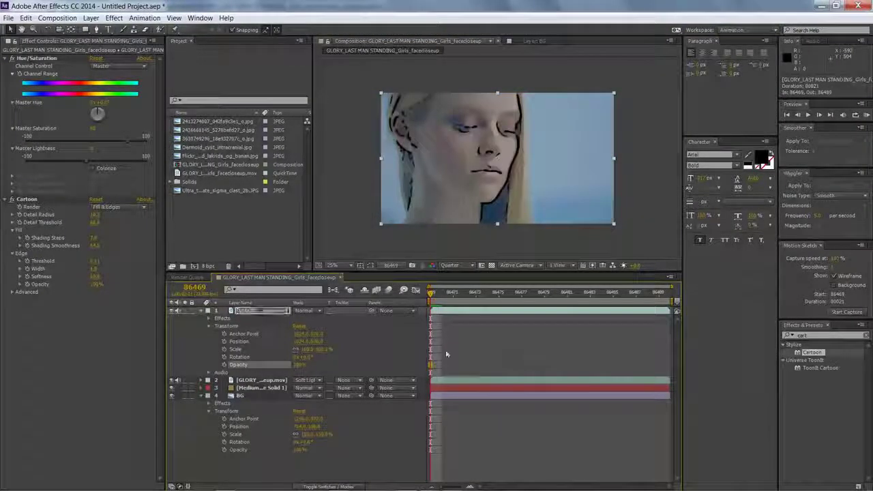
Apply Levels to the top footage copy, raising Input Black and strongly lowering Input White to leave black lines on white
left_click(104, 381)
left_click(114, 17)
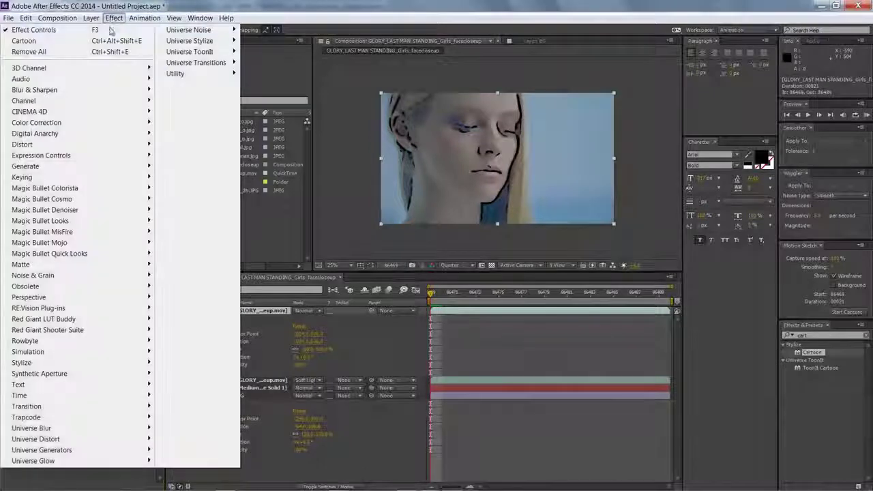
mouse_move(54, 155)
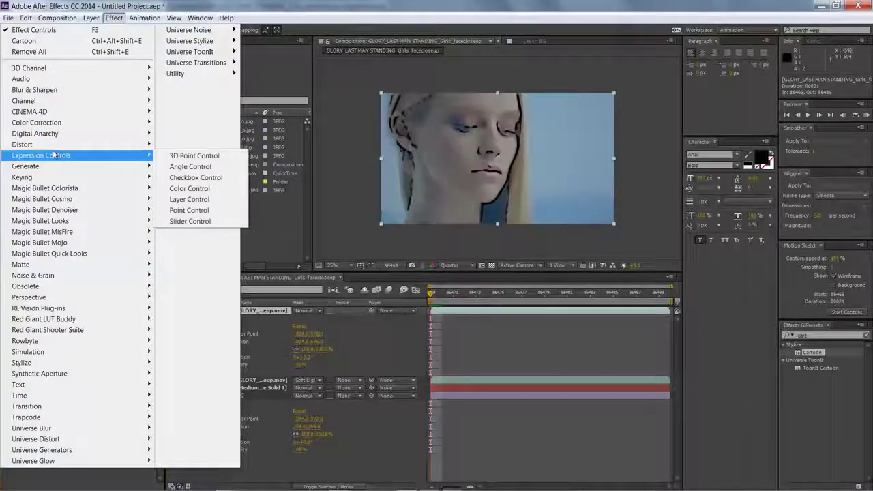
mouse_move(41, 122)
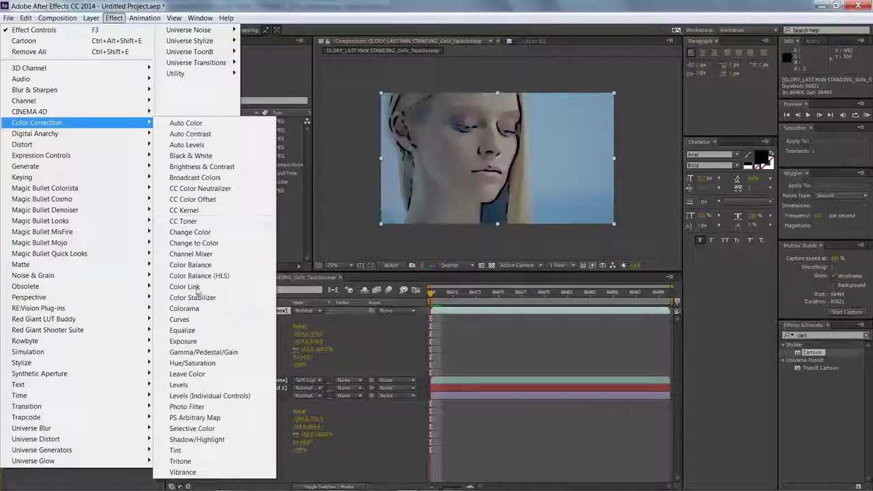
left_click(194, 386)
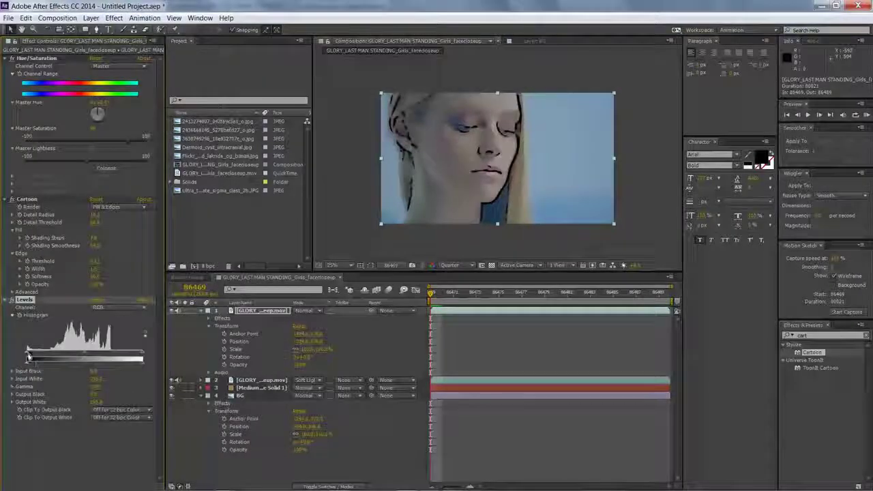
left_click_drag(27, 353, 41, 366)
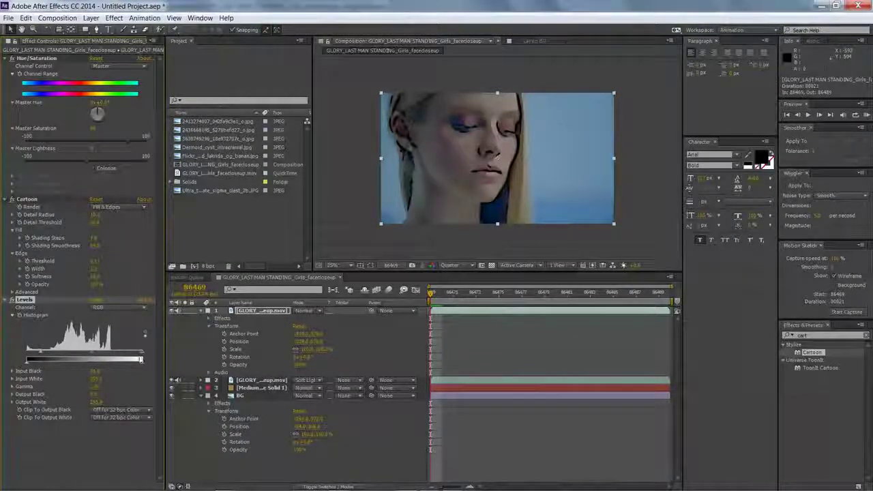
left_click_drag(142, 353, 56, 352)
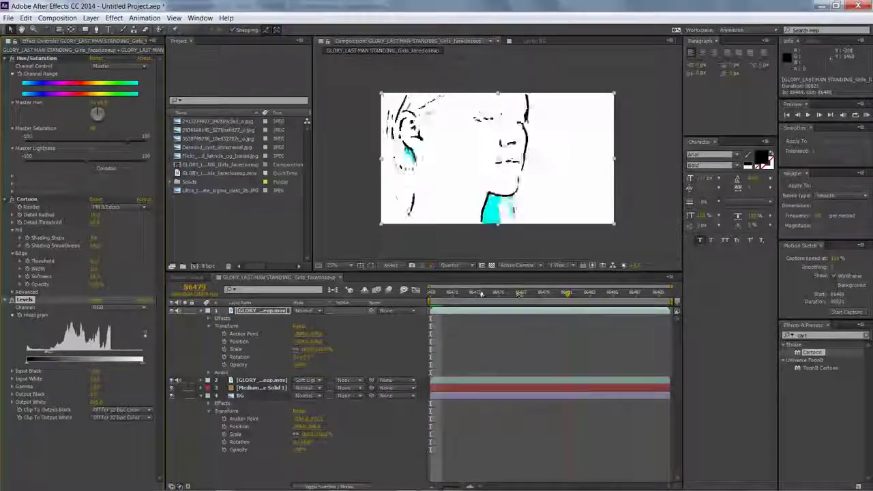
Apply the Color Range keying effect to the top footage copy and key out its black lines
left_click(582, 301)
left_click(91, 18)
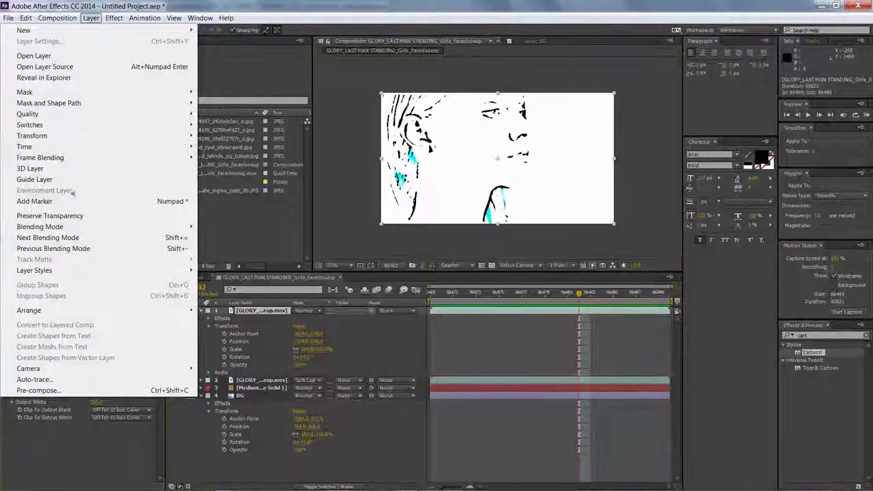
mouse_move(116, 19)
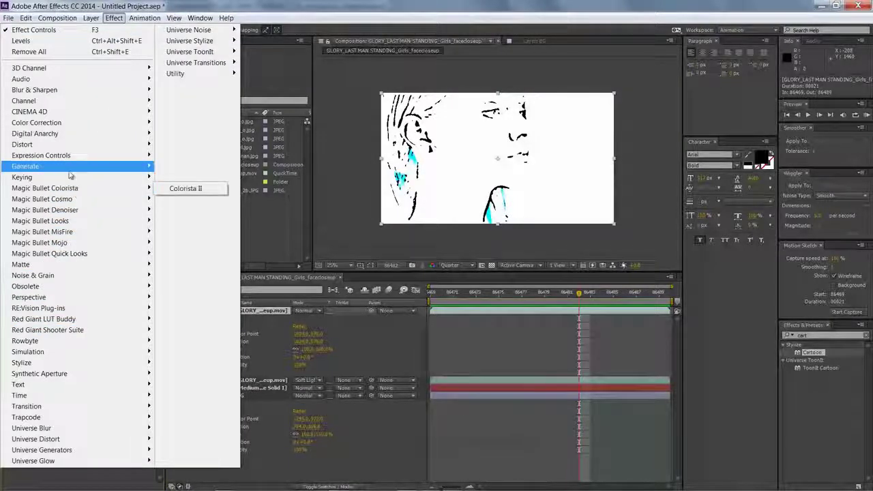
mouse_move(103, 178)
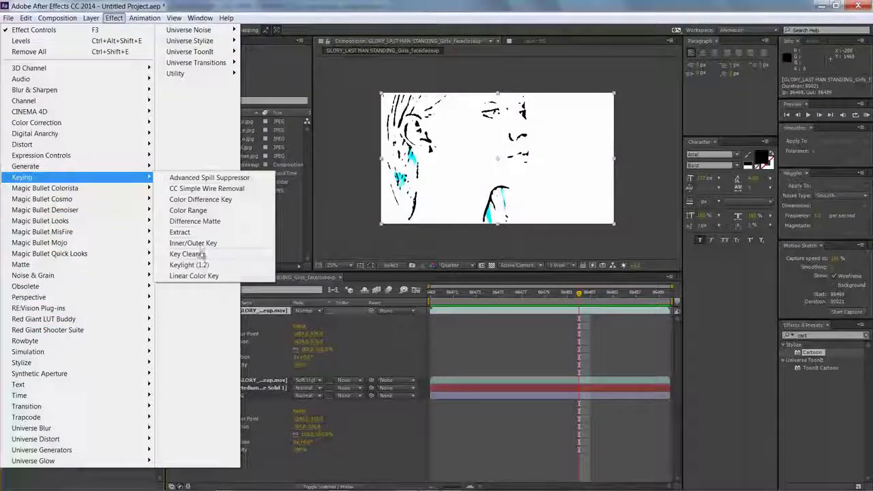
left_click(202, 212)
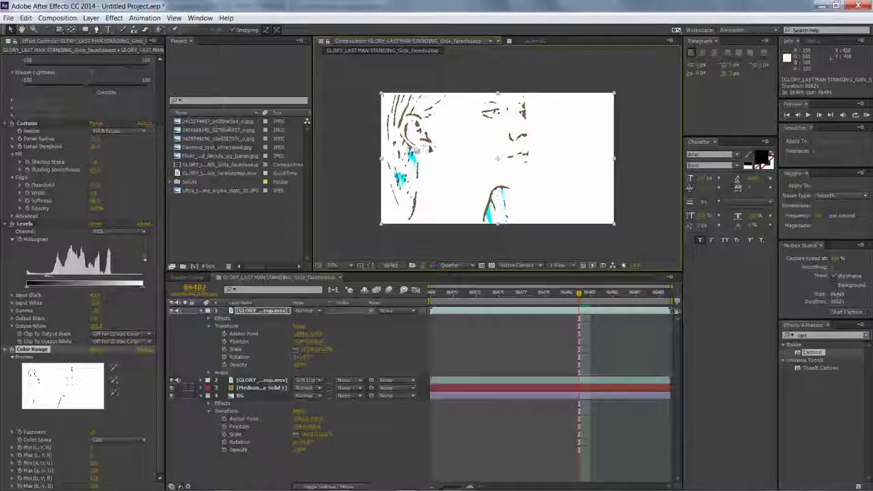
Create a black solid directly beneath the top footage copy and set its track matte to Alpha Inverted Matte using that copy
left_click(200, 312)
left_click(259, 319)
left_click(91, 18)
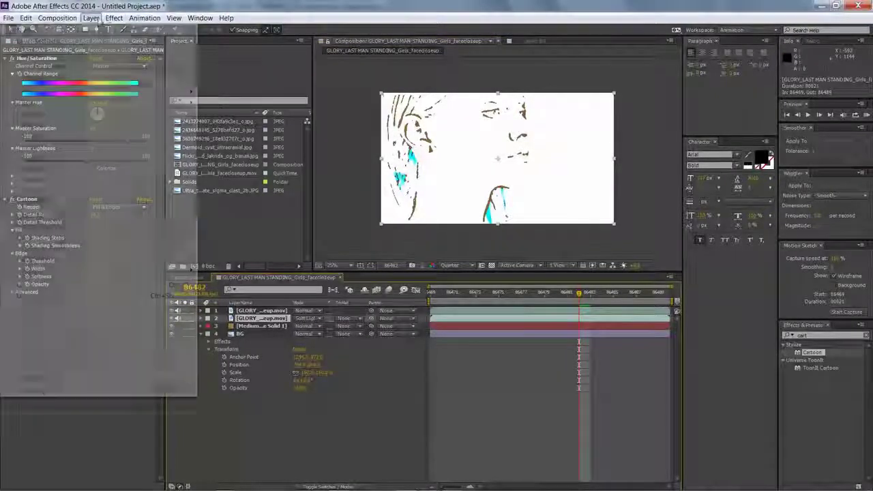
mouse_move(95, 28)
left_click(225, 40)
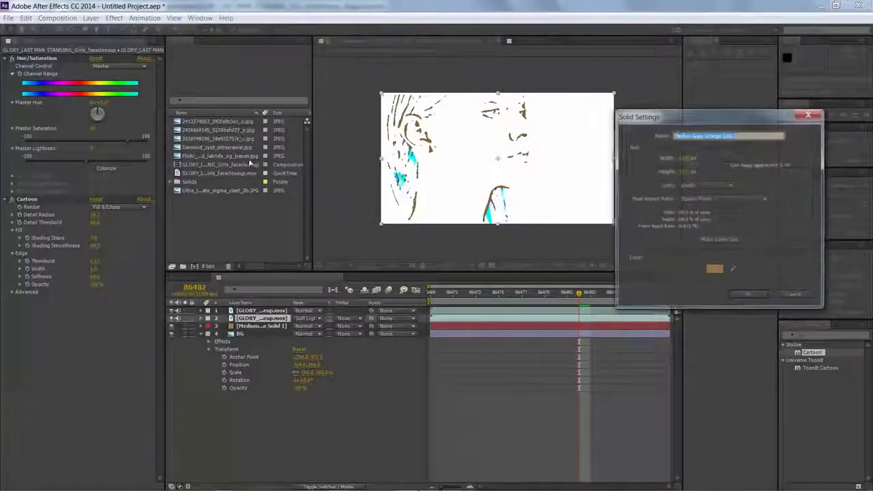
left_click(714, 269)
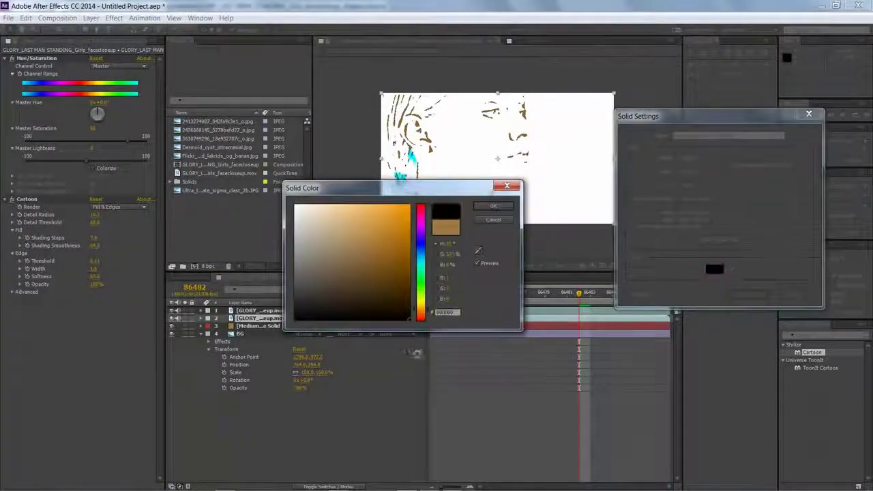
left_click(493, 205)
left_click(750, 296)
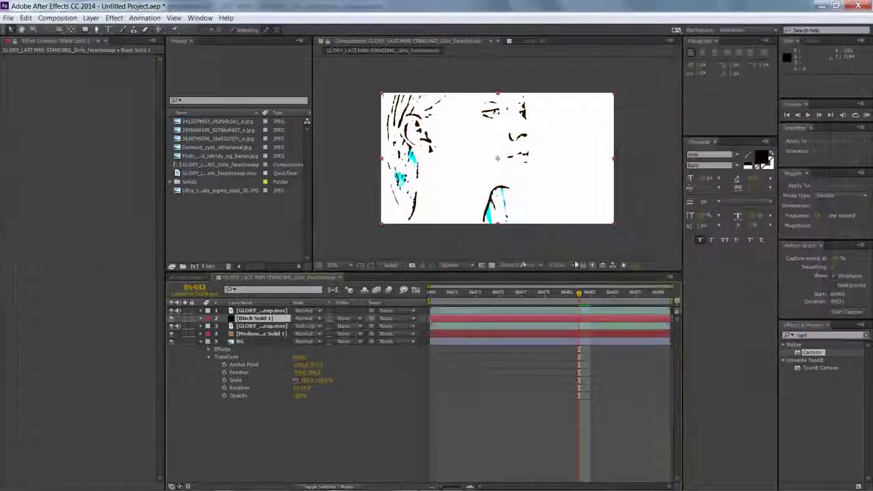
left_click(348, 319)
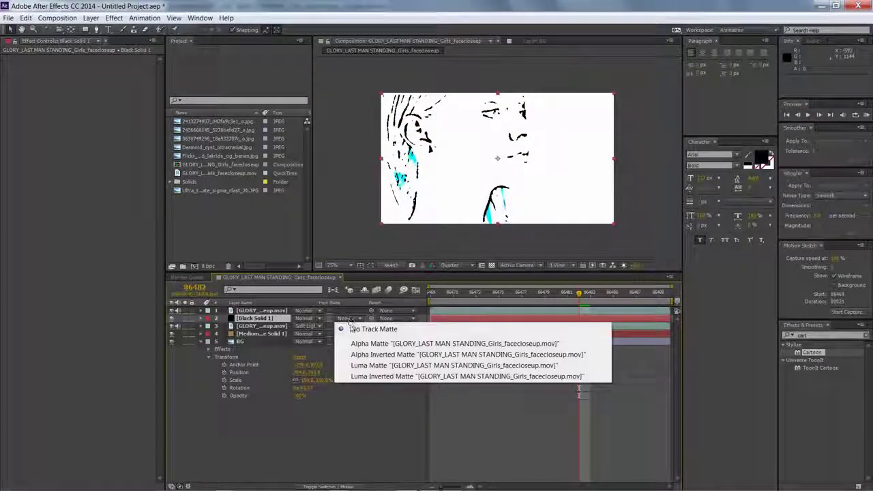
left_click(361, 354)
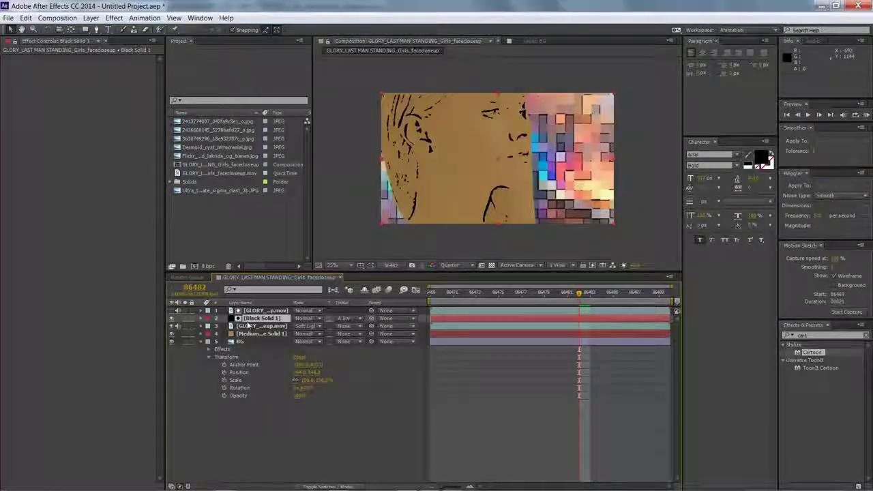
Pre-compose the top footage copy and the black solid into a new composition named "lines", moving all attributes into it
left_click_drag(579, 294, 429, 295)
left_click(264, 311, "shift")
left_click(91, 18)
left_click(73, 387)
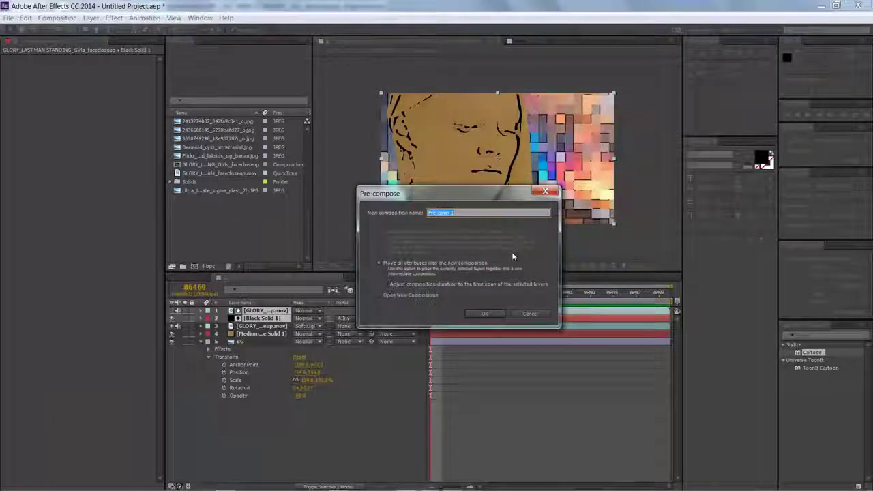
type("lines")
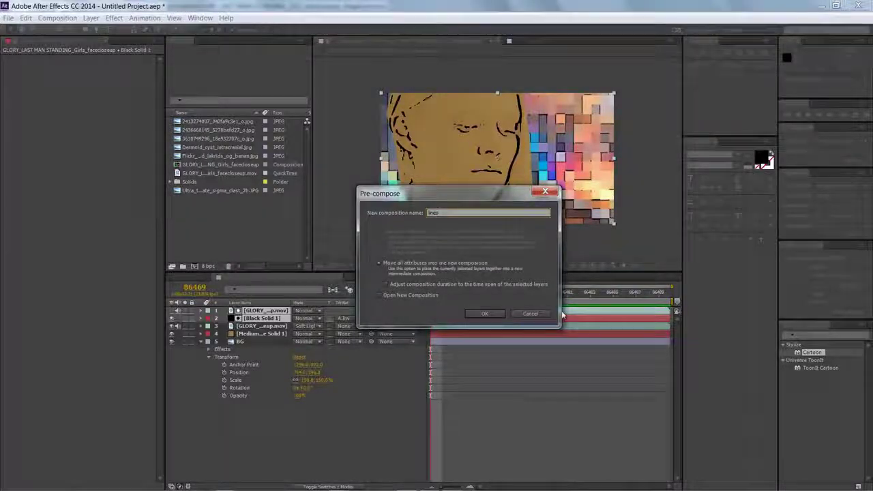
left_click(485, 313)
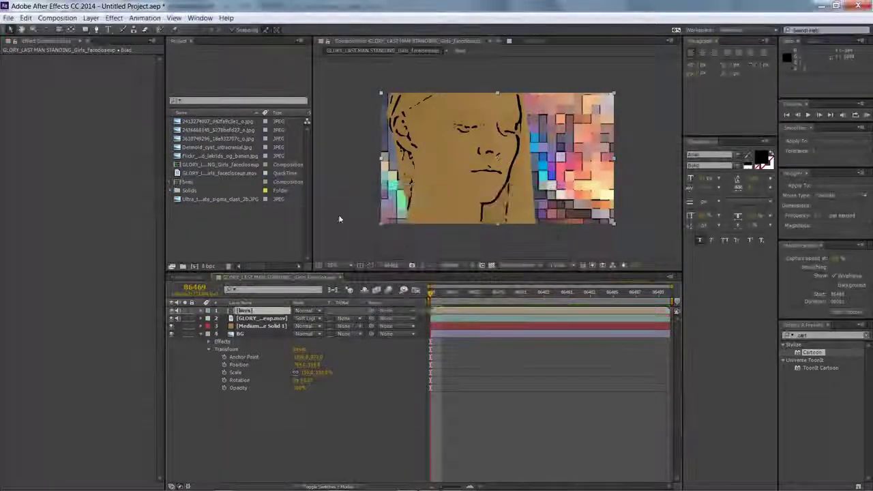
left_click(113, 19)
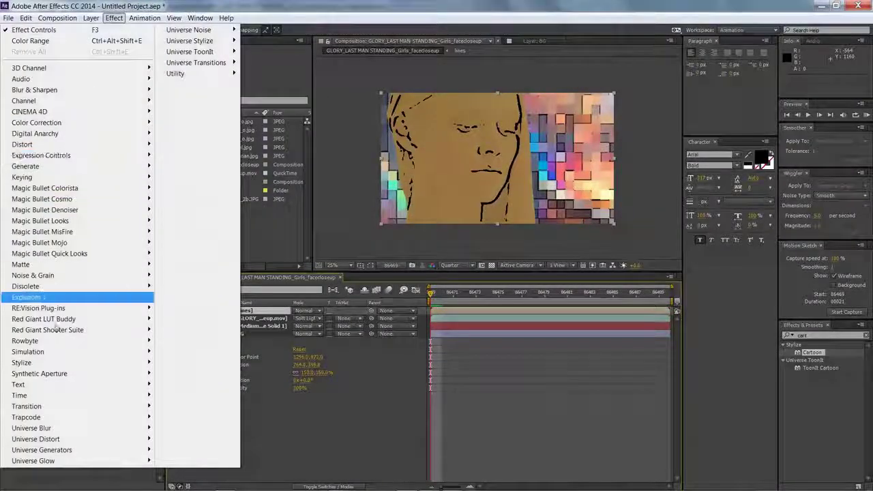
mouse_move(108, 366)
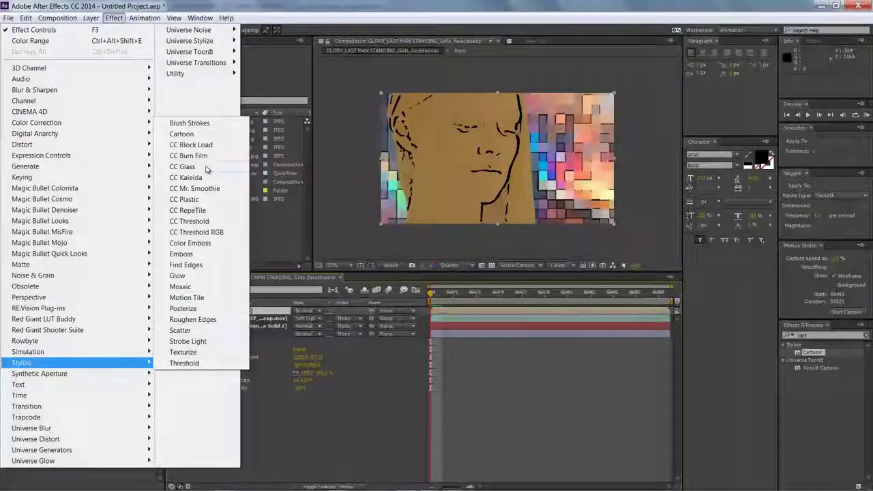
left_click(187, 297)
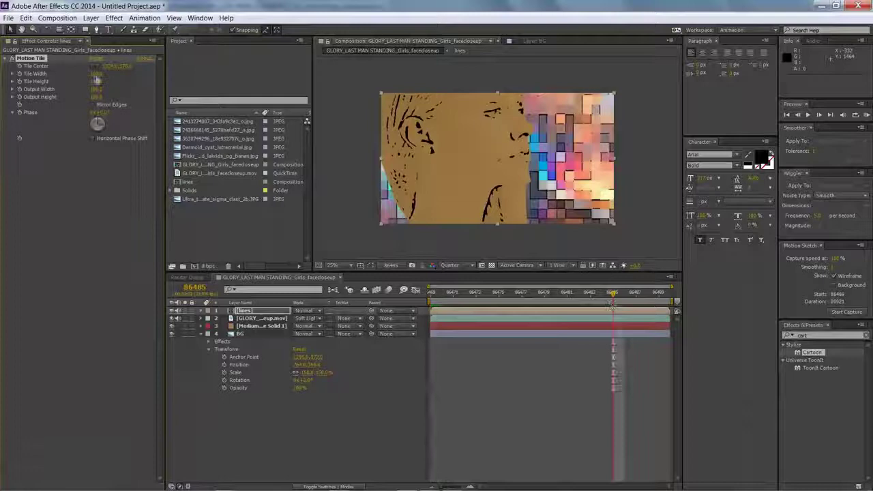
key("Delete")
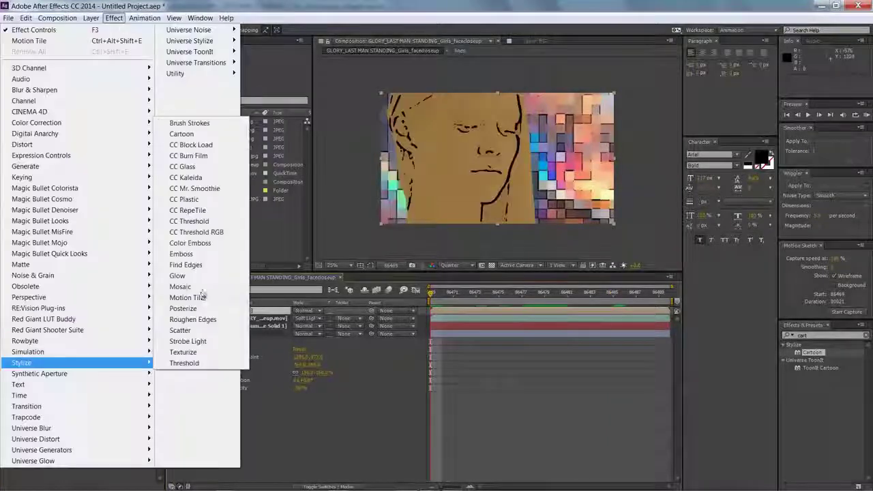
Apply the Mosaic effect to the lines layer with a block count of 150 and Sharp Colors enabled, and preview it
left_click(179, 285)
type("150")
left_click(94, 81)
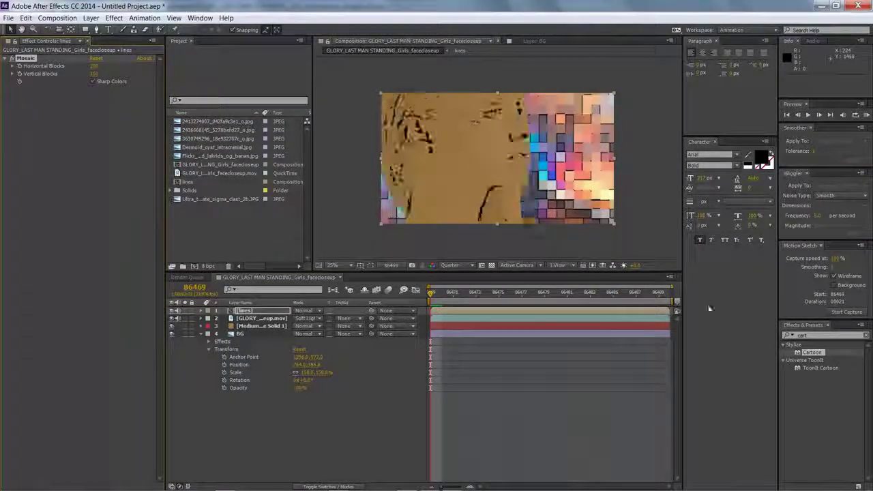
key("space")
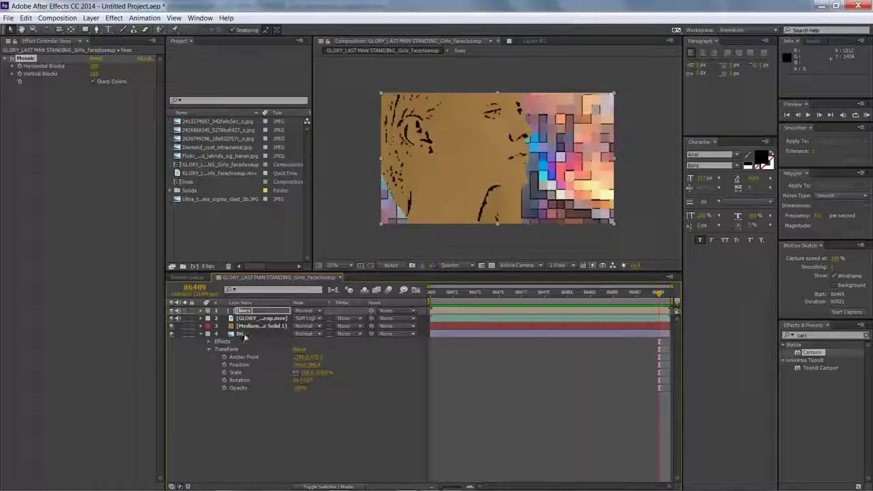
Run the script that splits the Medium Gray-Orange solid's masks into separate layers, accepting mask-based anchor points and entering no custom layer names
left_click(247, 326)
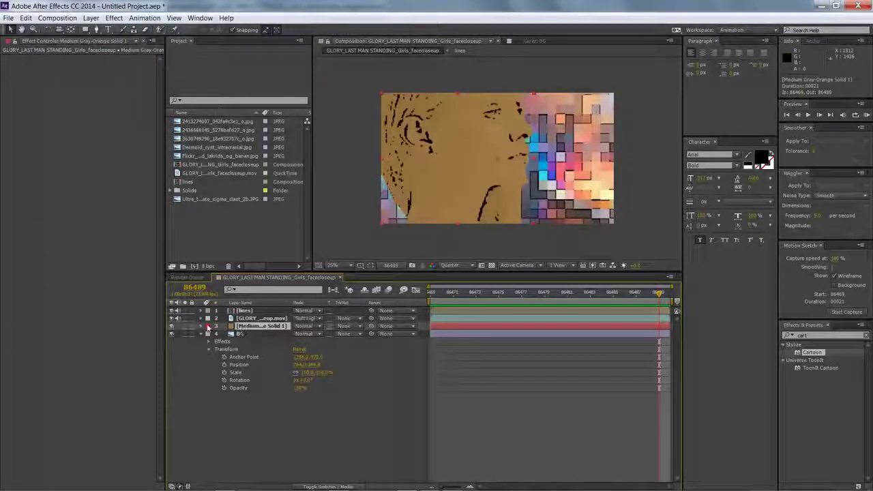
left_click(207, 327)
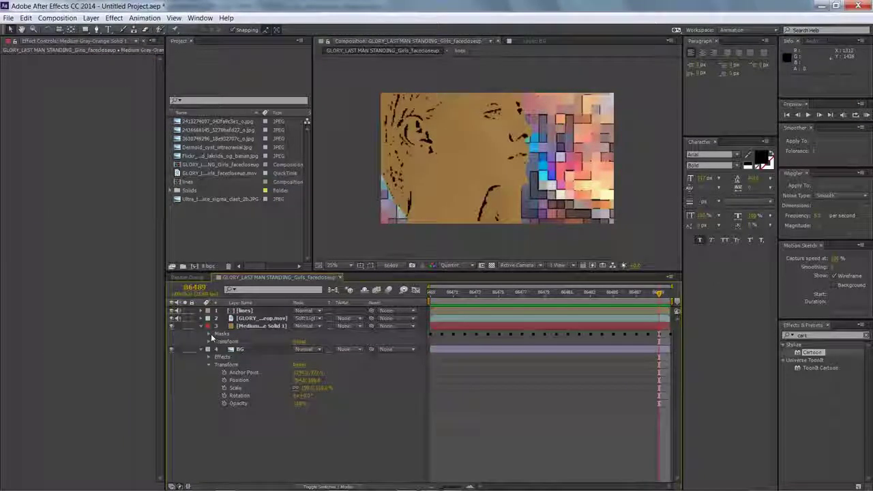
left_click(209, 334)
scroll(253, 379, "up", 2)
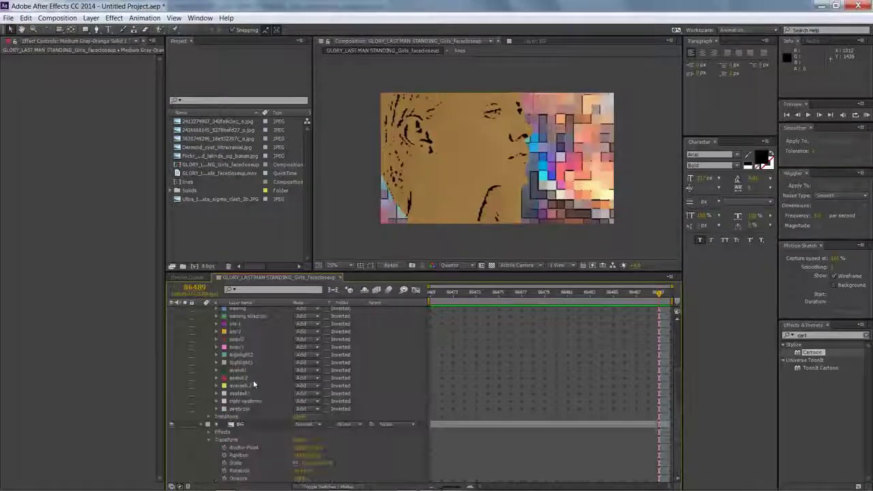
left_click(247, 327)
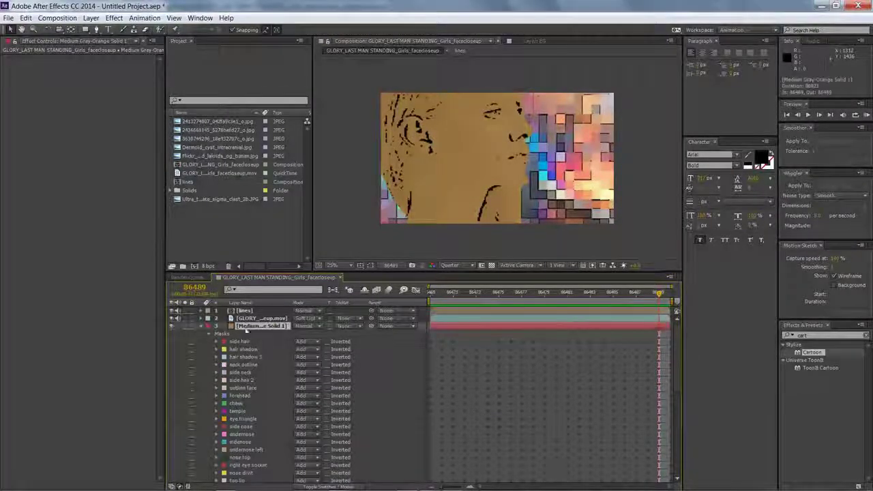
left_click(8, 17)
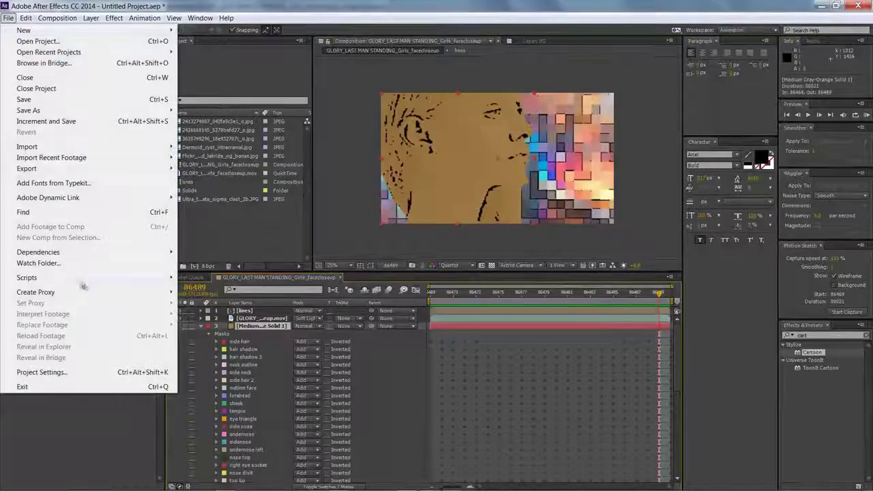
mouse_move(83, 281)
left_click(225, 278)
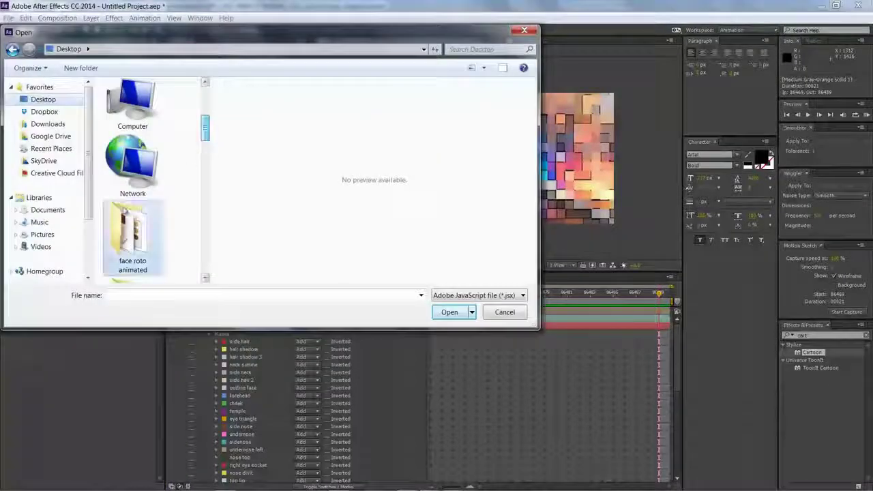
left_click(160, 102)
left_click(449, 311)
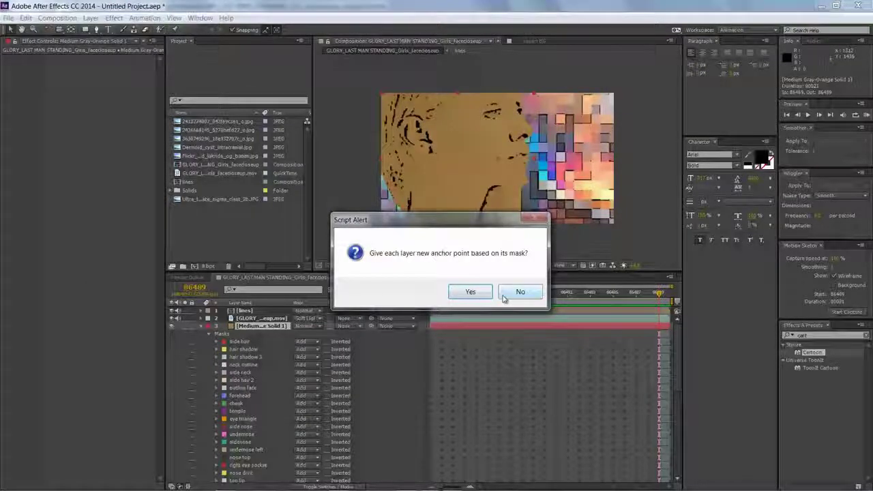
left_click(469, 292)
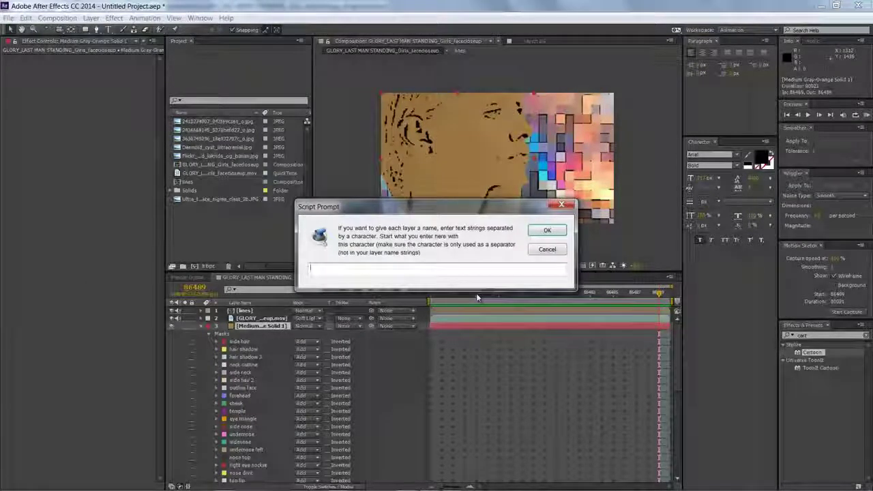
left_click(546, 231)
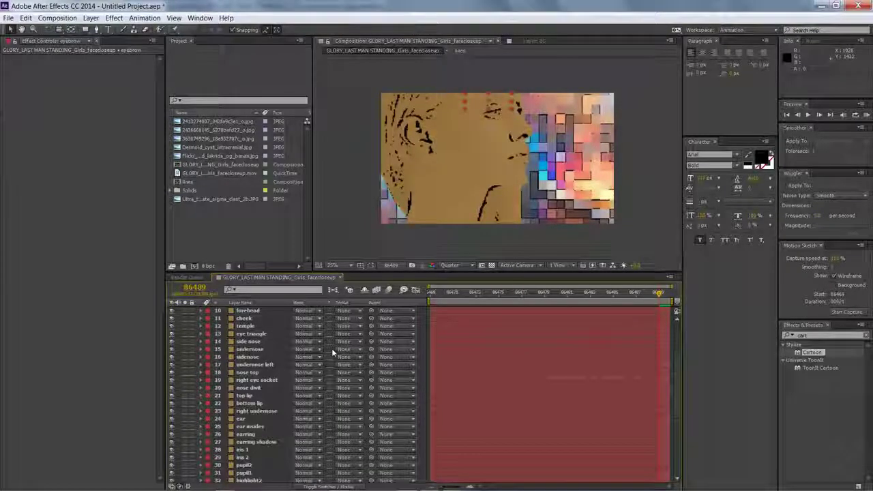
Move the side hair, hair shadow and hair shadow 3 layers to the end of the mask layers, just above BG
left_click(259, 327)
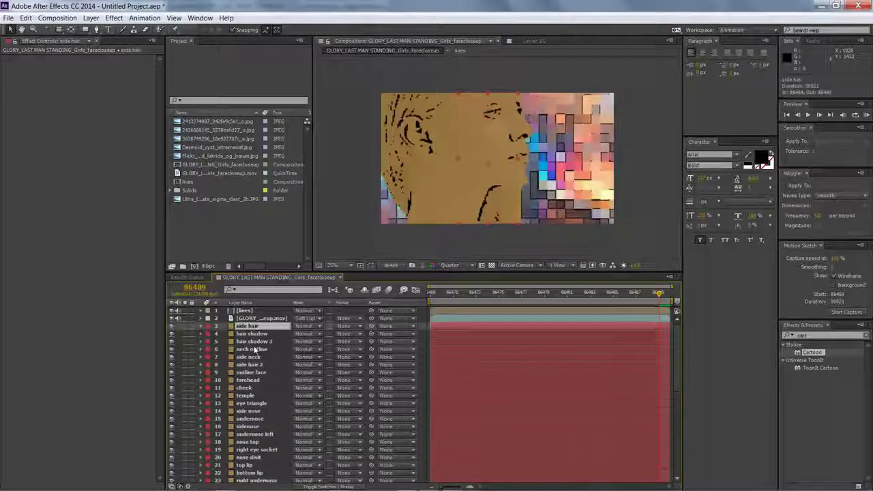
left_click(290, 342, "shift")
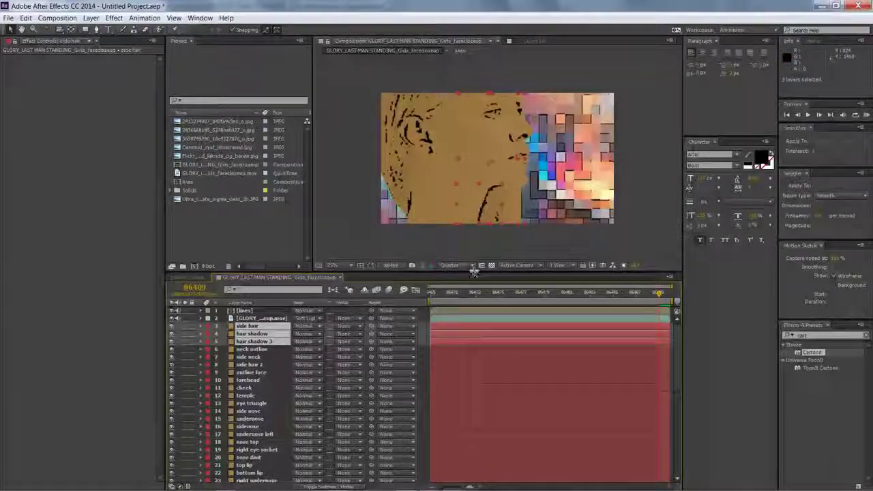
left_click_drag(474, 273, 475, 112)
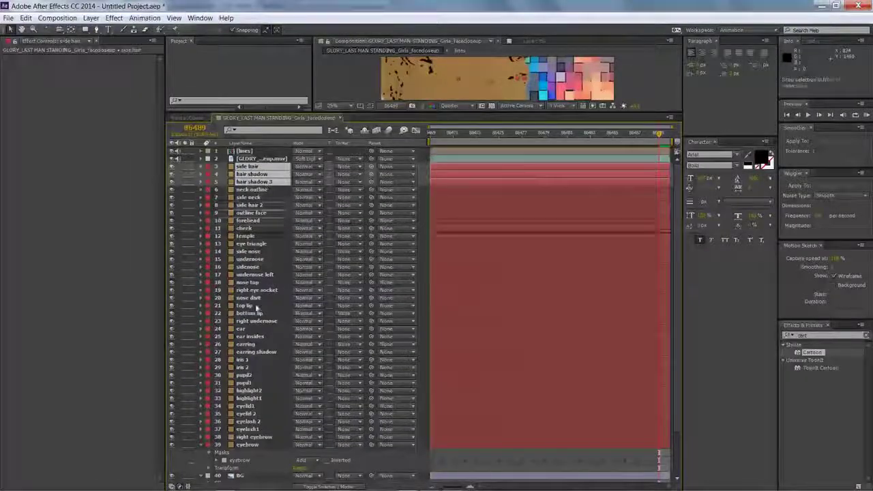
left_click_drag(255, 308, 257, 456)
left_click(255, 468)
Move the eye and eyebrow layers directly beneath the footage layer, stacked as eyelashes, eyelids, highlights, pupils, irises and eyebrows
left_click(249, 421)
left_click(245, 337, "shift")
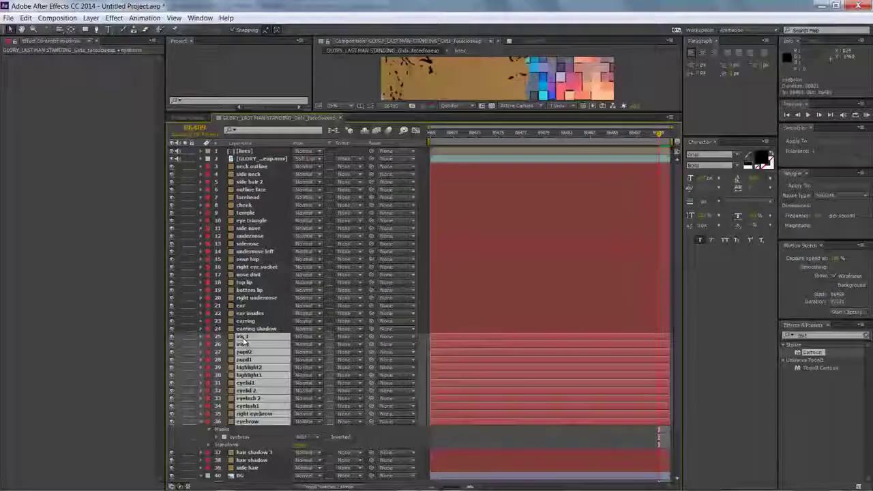
left_click_drag(245, 338, 253, 163)
left_click(254, 159)
left_click(247, 214)
left_click_drag(248, 220, 253, 162)
left_click(248, 236, "shift")
left_click_drag(249, 236, 248, 193)
Move the neck, side hair 2, outline face, forehead, ear and earring layers below the facial features, just above hair shadow 3
left_click(252, 283)
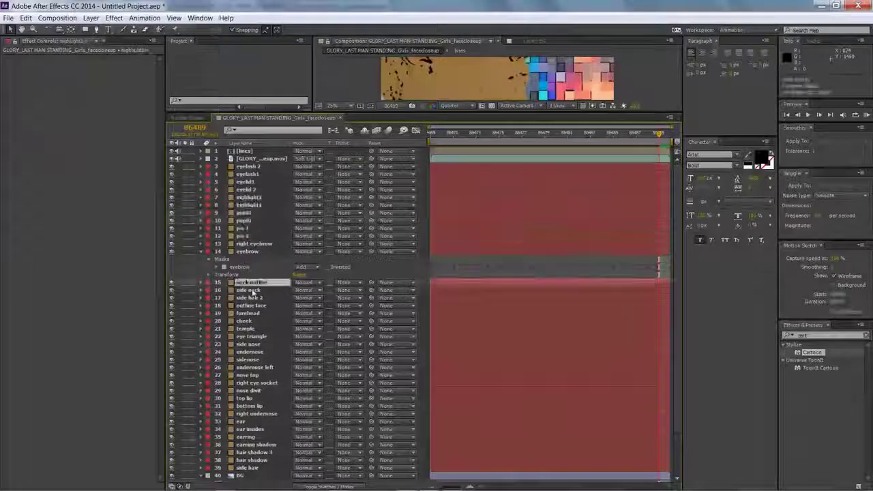
left_click_drag(253, 290, 252, 433)
left_click_drag(251, 283, 257, 441)
left_click_drag(250, 282, 251, 396)
left_click(251, 407)
left_click(250, 400, "shift")
left_click(249, 414)
left_click(249, 367)
left_click(250, 321)
left_click(246, 282)
Collapse the eyebrow layer's properties, enlarge the composition view and select both eyebrow layers
left_click(252, 244)
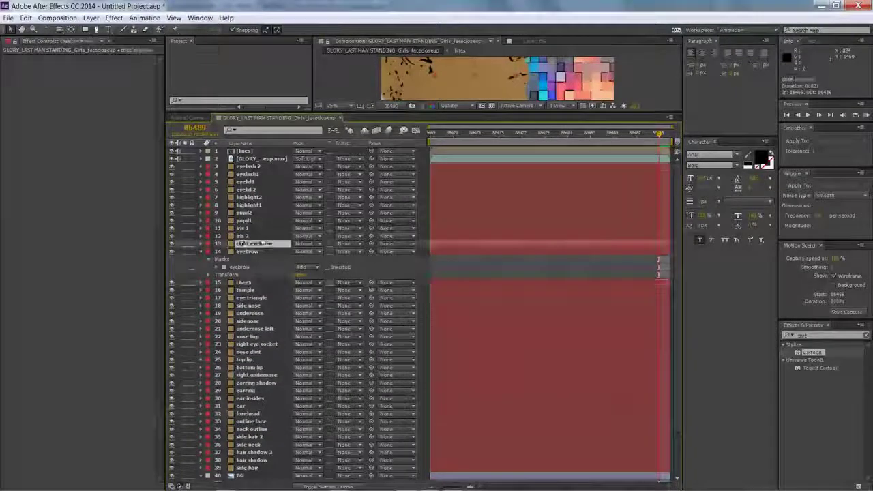
left_click(201, 252)
left_click_drag(341, 114, 341, 284)
left_click(248, 424, "shift")
left_click(436, 41)
left_click(91, 18)
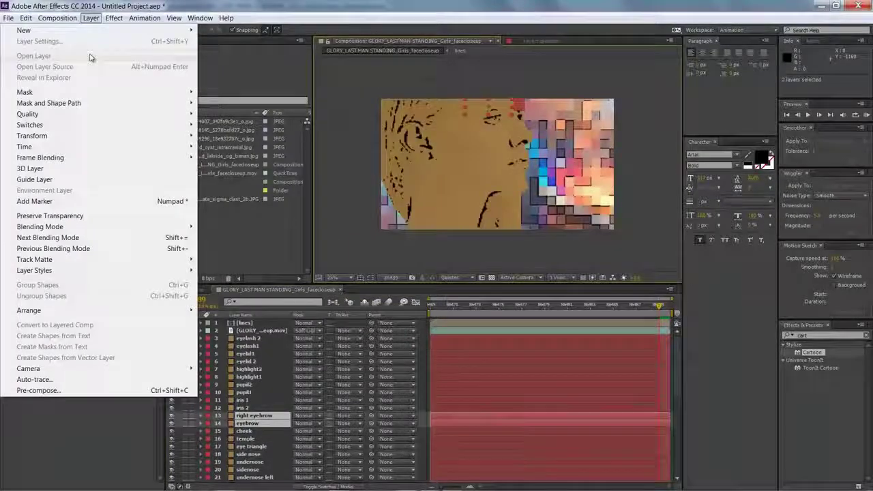
Change the right eyebrow layer's solid color to a dark orange-brown, creating a new solid for that layer
left_click(252, 416)
left_click(113, 18)
left_click(113, 18)
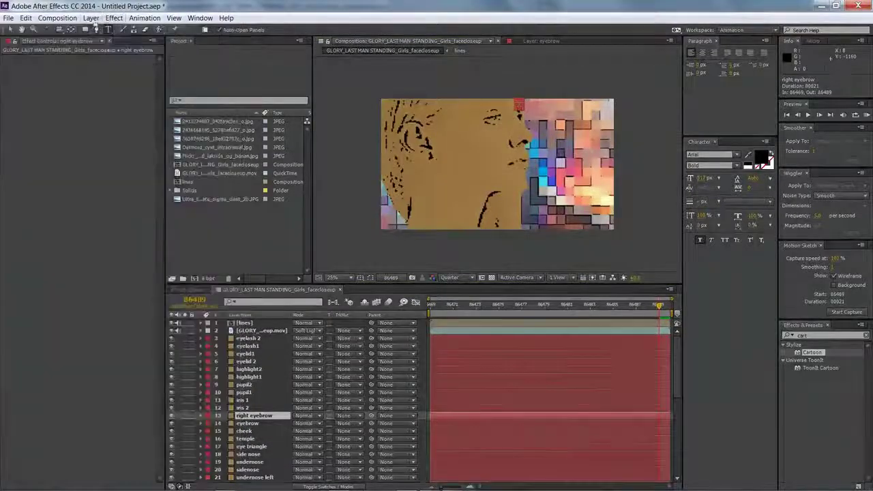
left_click(90, 18)
left_click(31, 41)
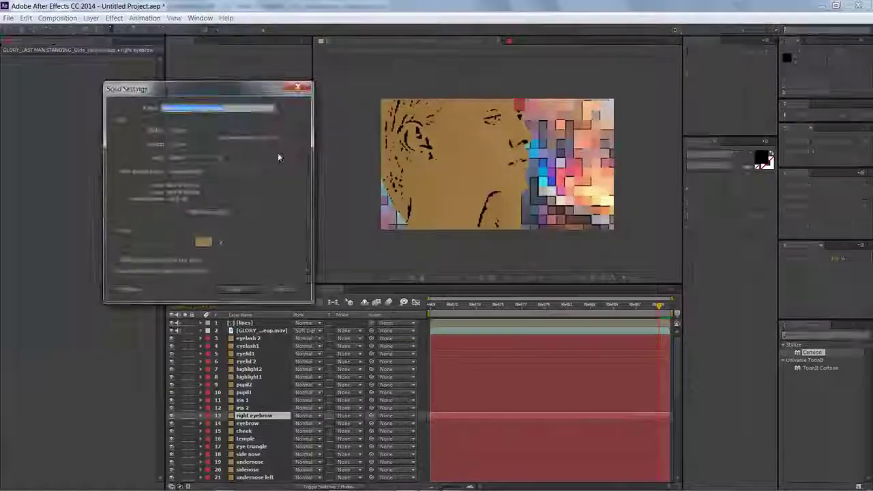
left_click(204, 242)
left_click(420, 262)
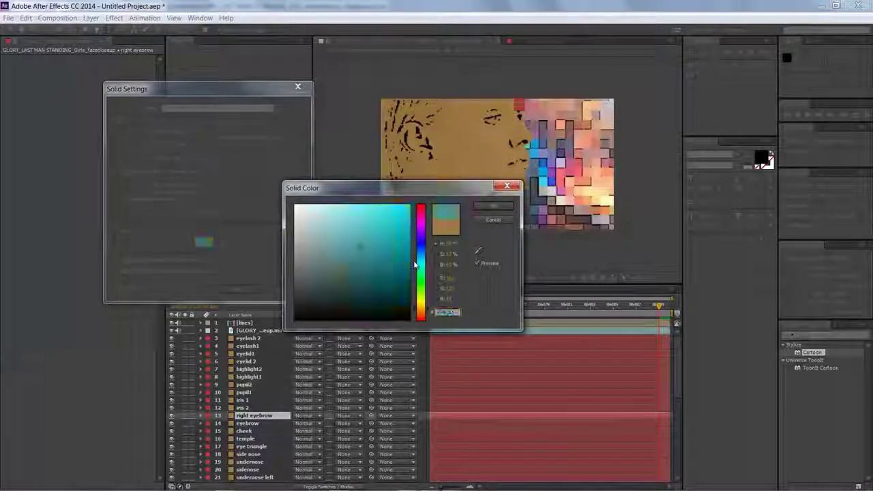
left_click(420, 305)
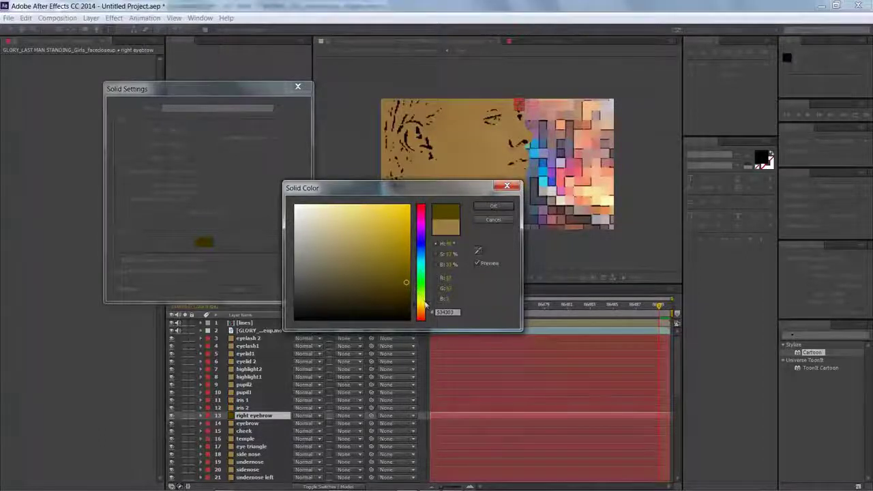
left_click(427, 312)
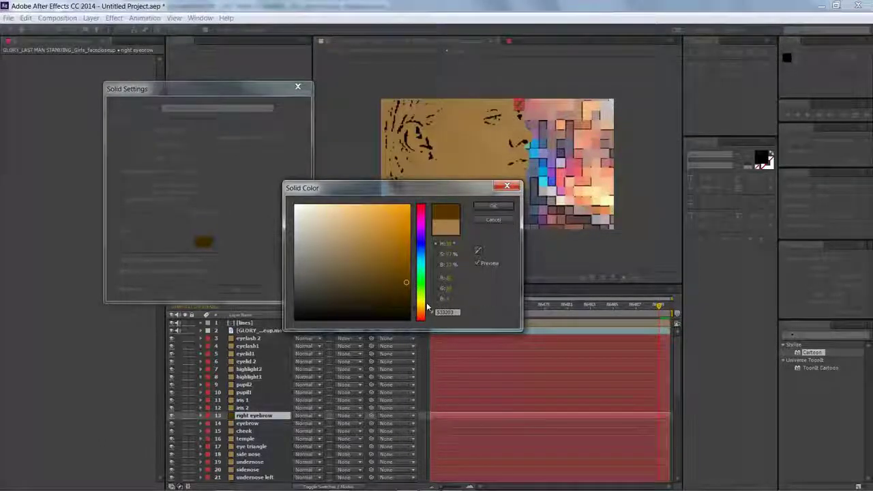
left_click(488, 208)
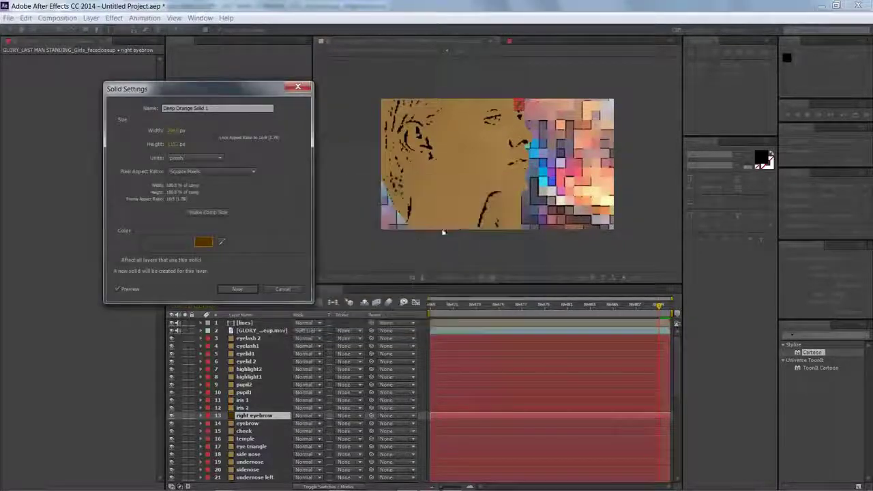
left_click(256, 290)
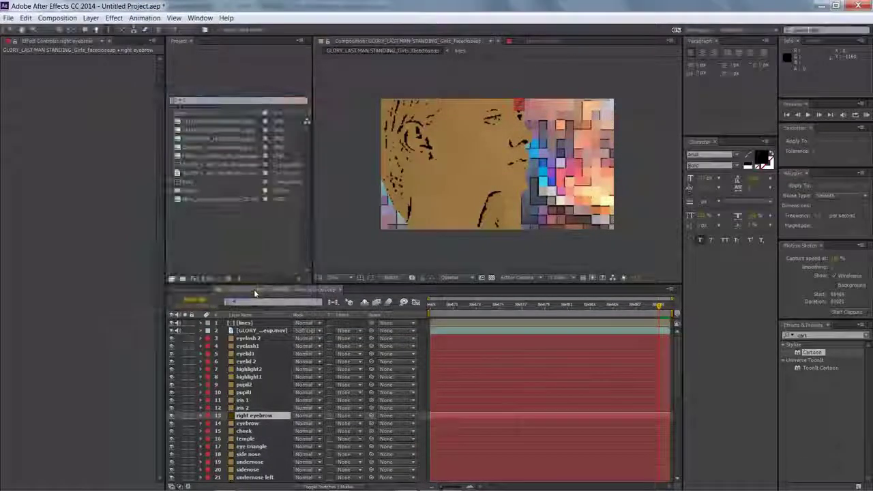
Recolor the eyebrow layer's solid with the same dark brown as the right eyebrow
left_click(255, 424)
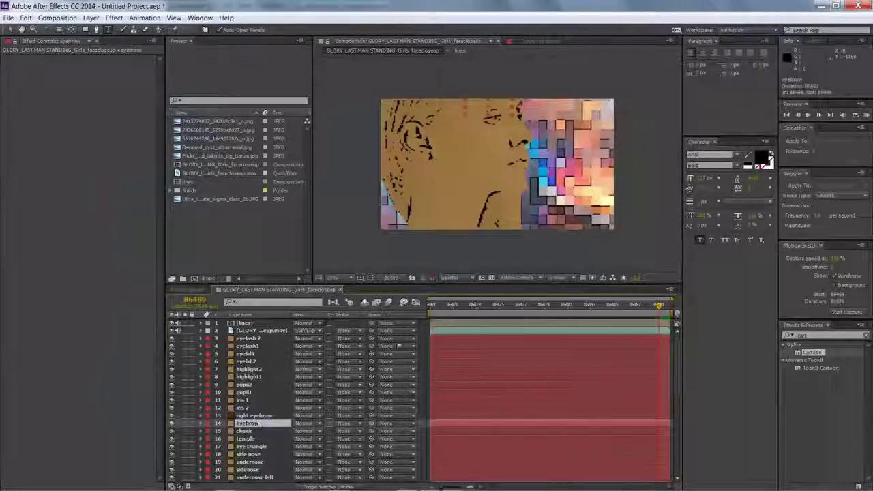
left_click_drag(517, 306, 413, 303)
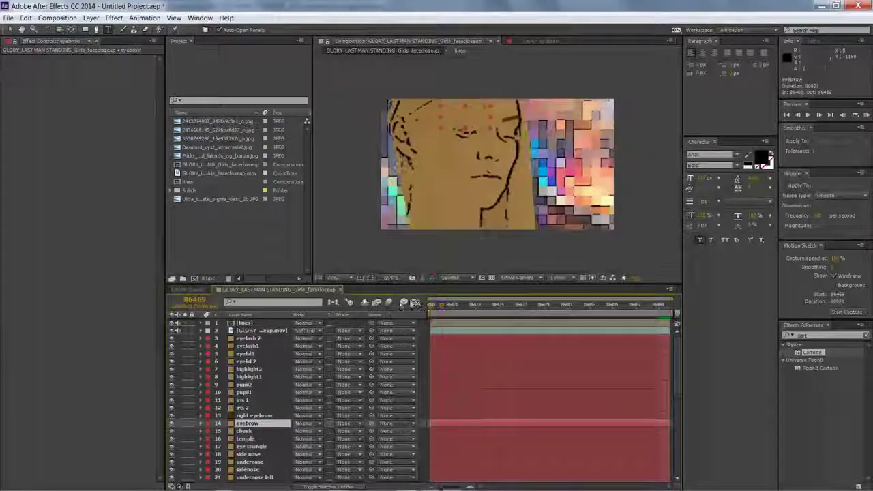
right_click(252, 424)
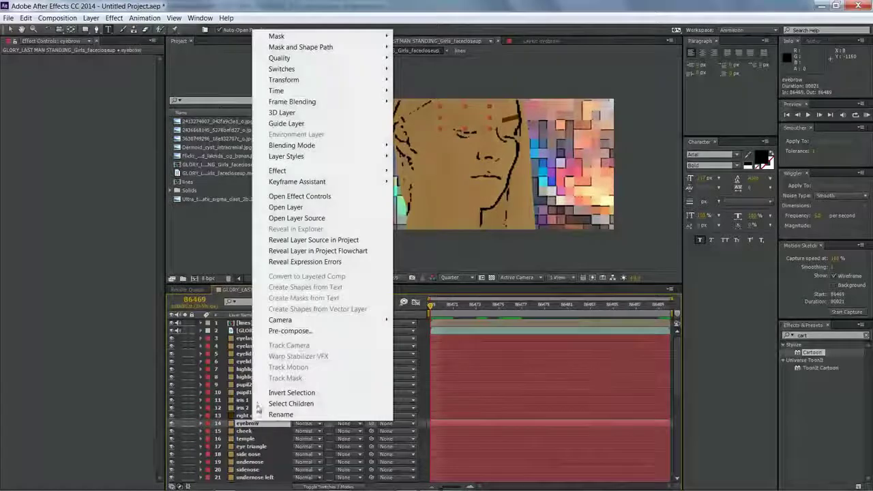
left_click(90, 20)
left_click(90, 41)
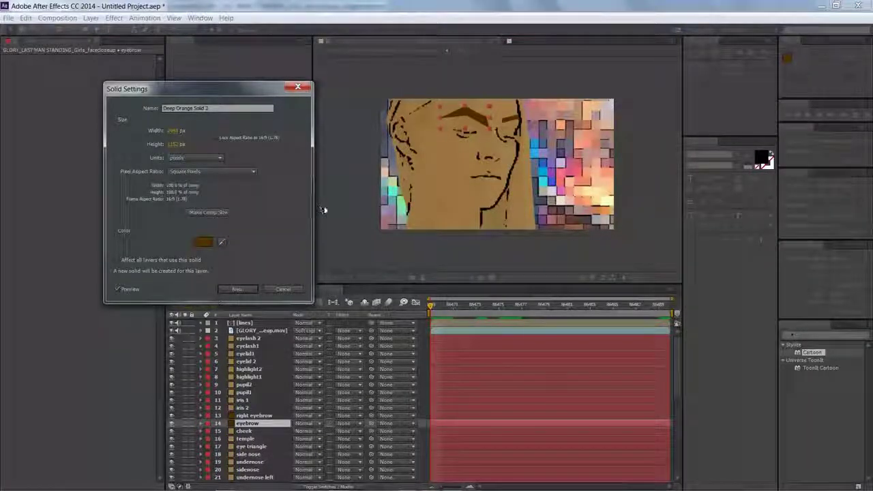
left_click(239, 288)
left_click(247, 432)
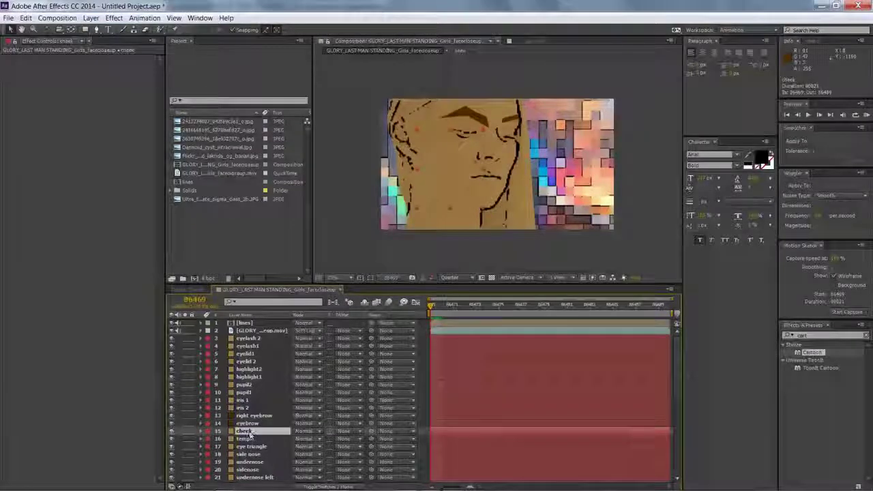
double_click(233, 433)
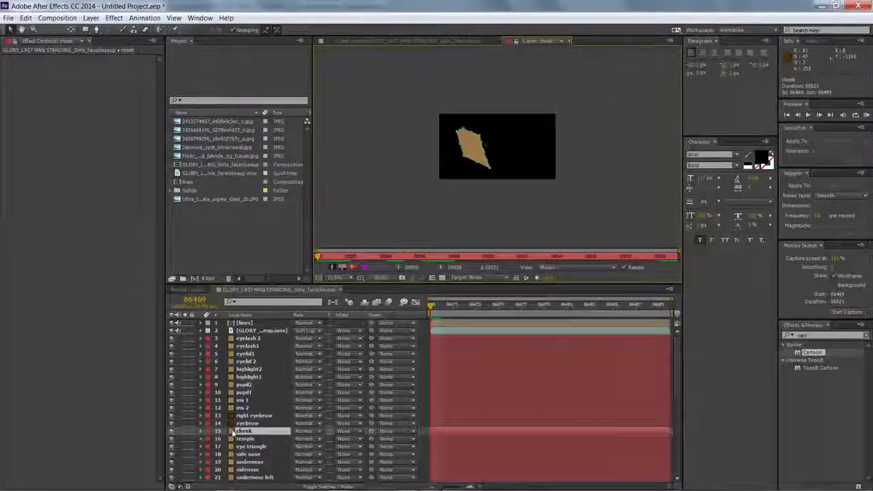
left_click(409, 41)
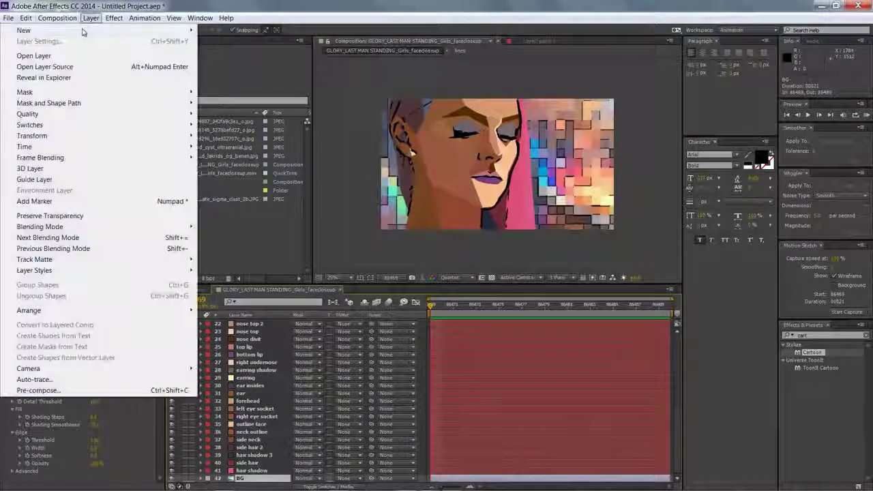
Create a black solid named black directly above the BG layer
mouse_move(82, 32)
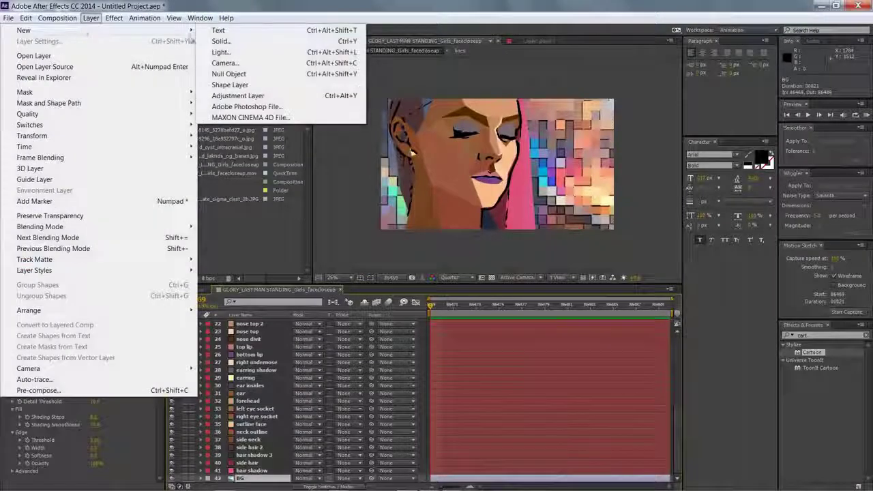
left_click(219, 41)
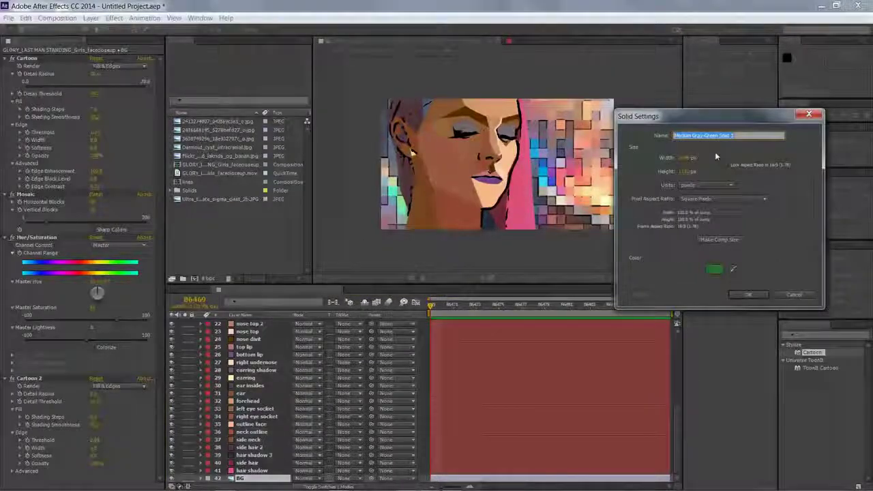
type("black")
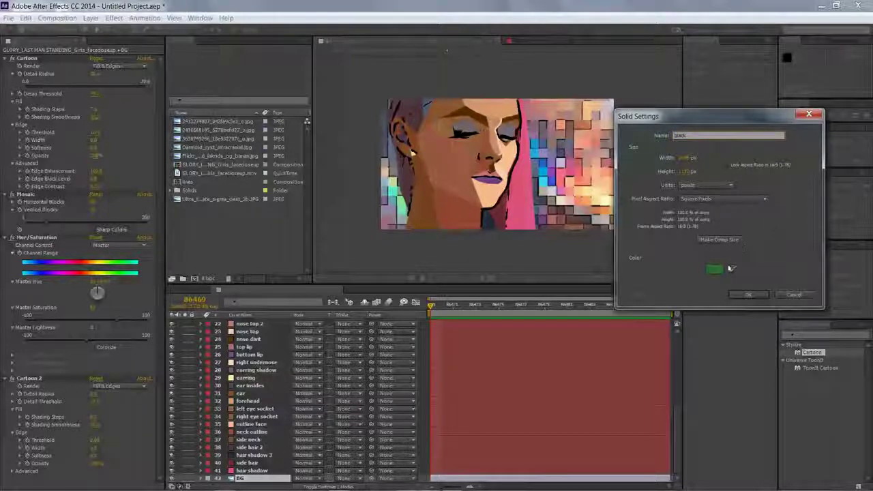
left_click(719, 272)
left_click_drag(179, 299, 75, 348)
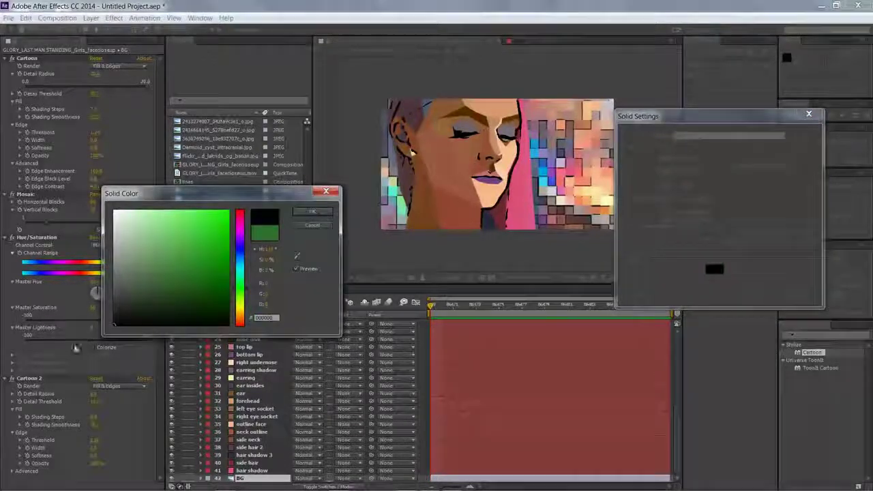
left_click(308, 213)
left_click(742, 297)
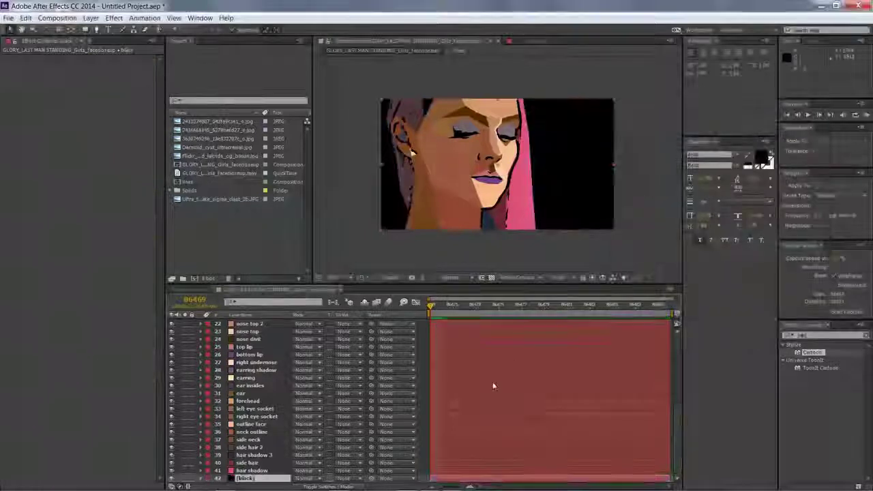
Switch to mocha Pro and copy the shape data of all layers to the clipboard as mocha shape data for AE
scroll(677, 377, "down", 1)
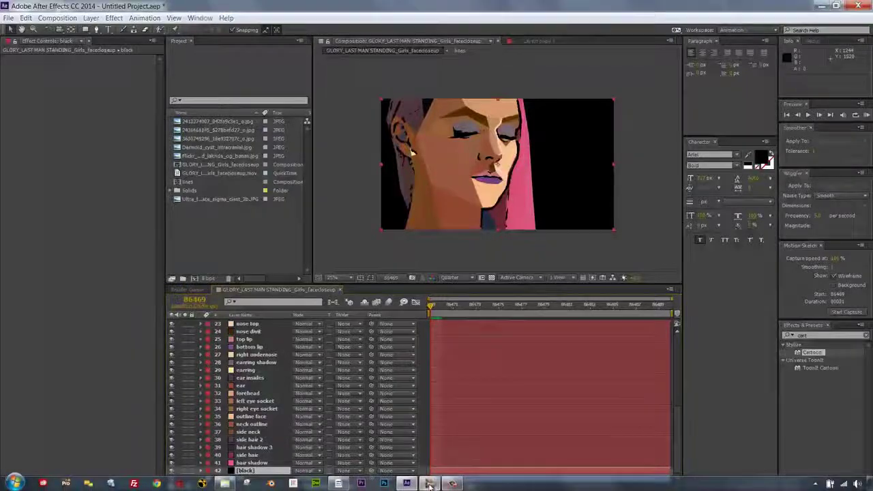
left_click(431, 483)
left_click(588, 432)
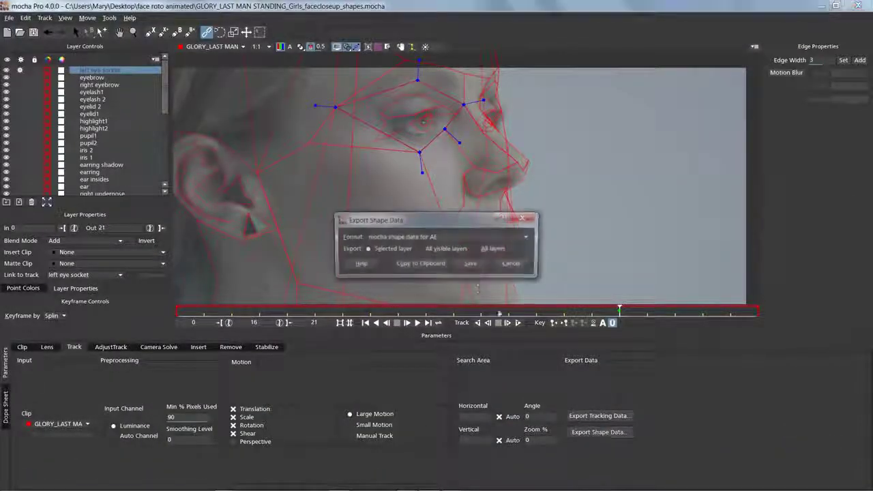
left_click(424, 265)
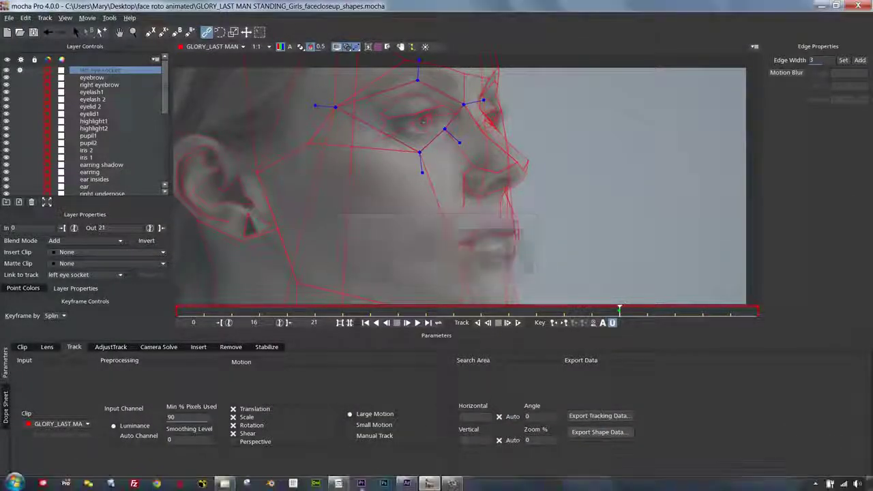
Switch back to After Effects and paste the mocha masks onto the black solid
left_click(406, 483)
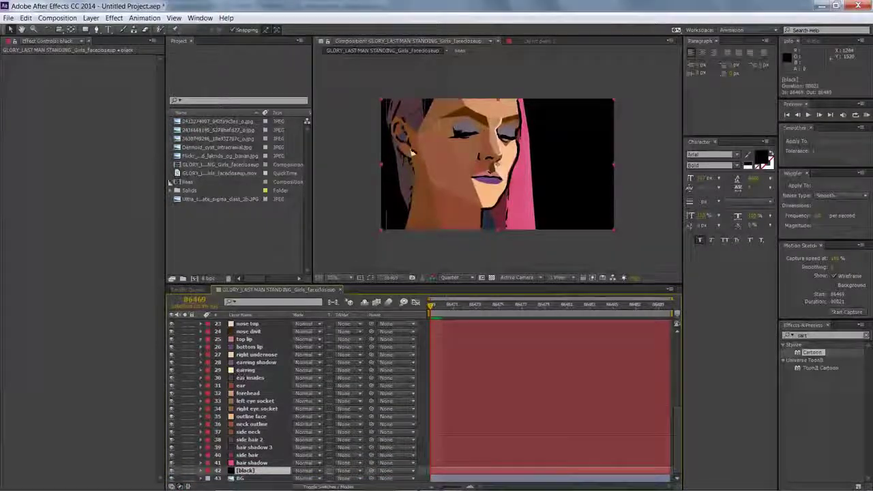
left_click(30, 17)
left_click(54, 306)
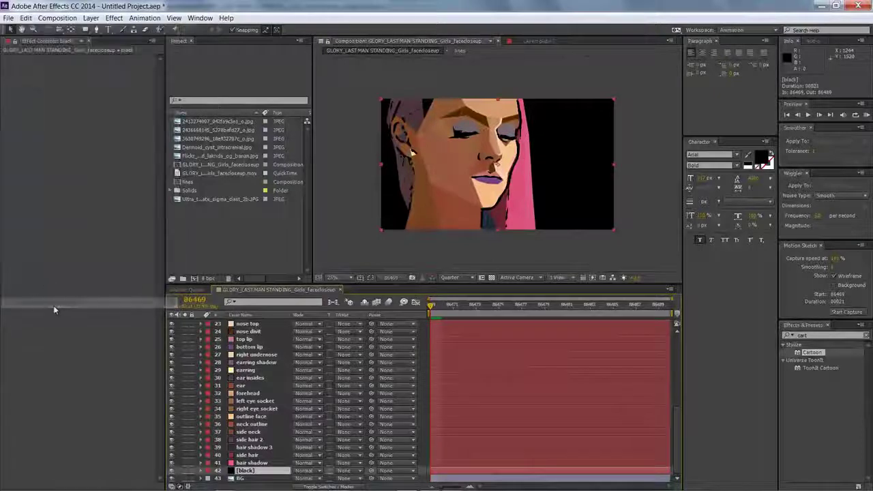
Select all masks on the black solid and increase their Mask Expansion to form a thick black outline around the head and hair
left_click(202, 470)
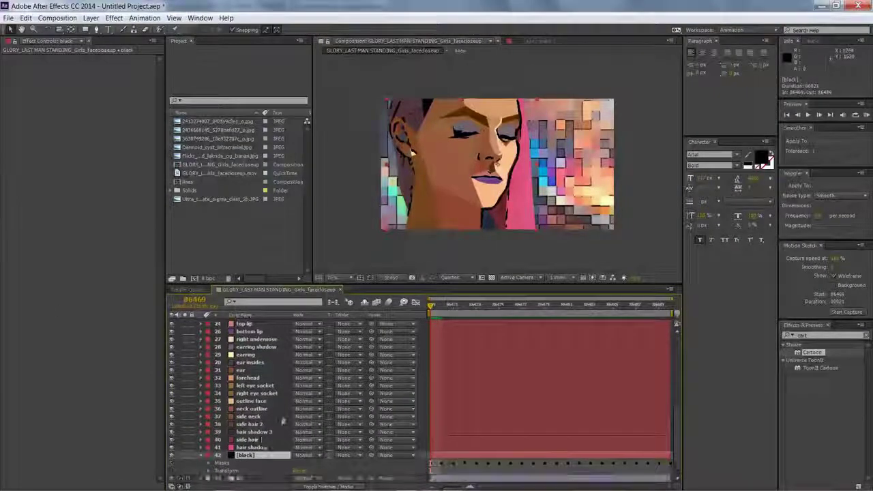
left_click(211, 463)
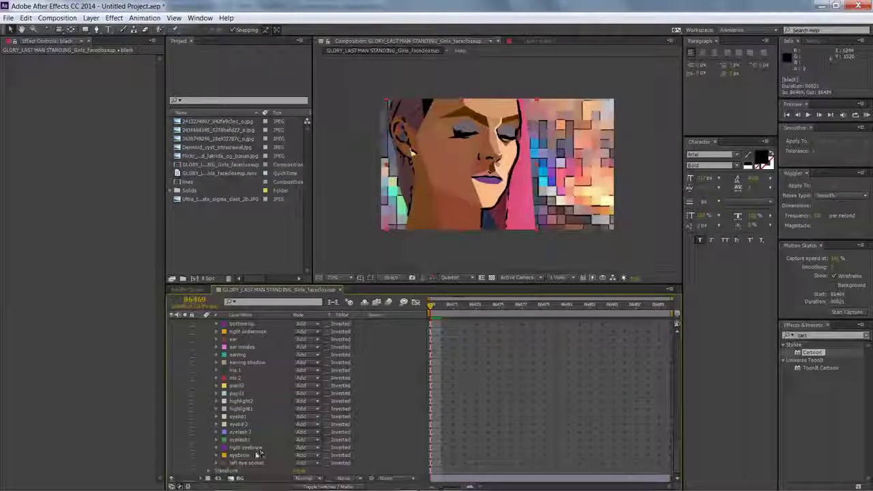
scroll(263, 445, "up", 10)
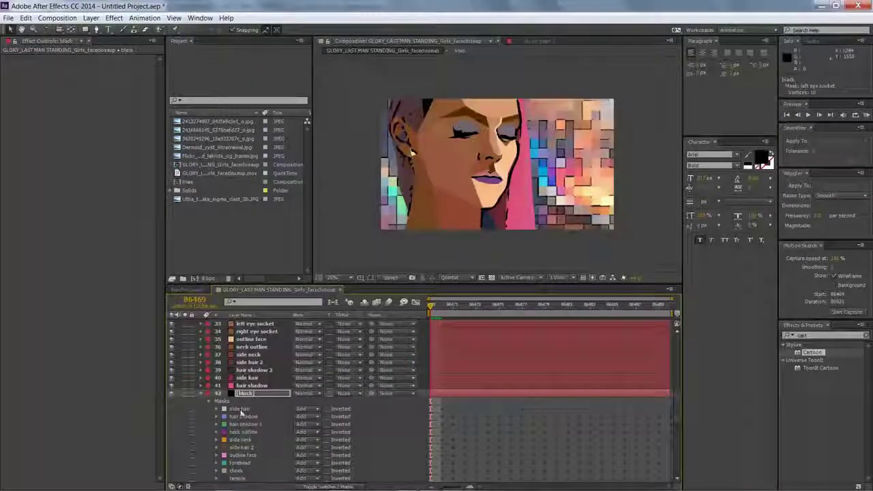
left_click(240, 411, "shift")
left_click(217, 409)
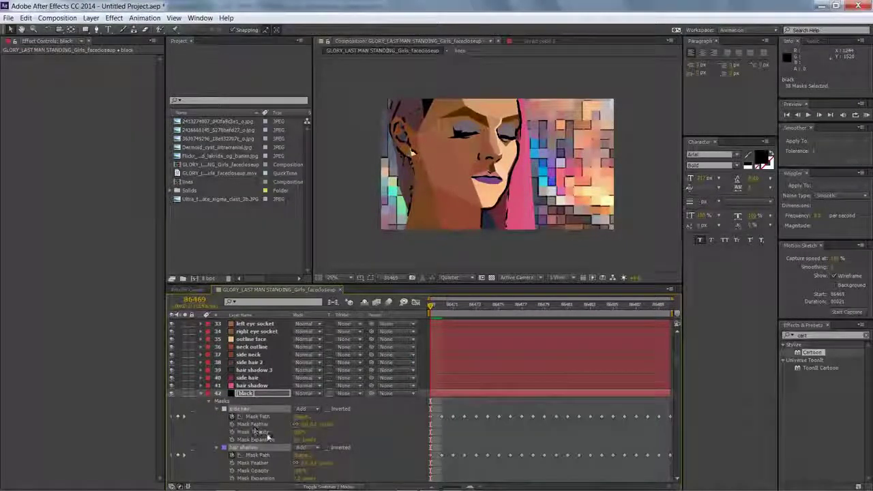
scroll(280, 430, "down", 1)
left_click(300, 416)
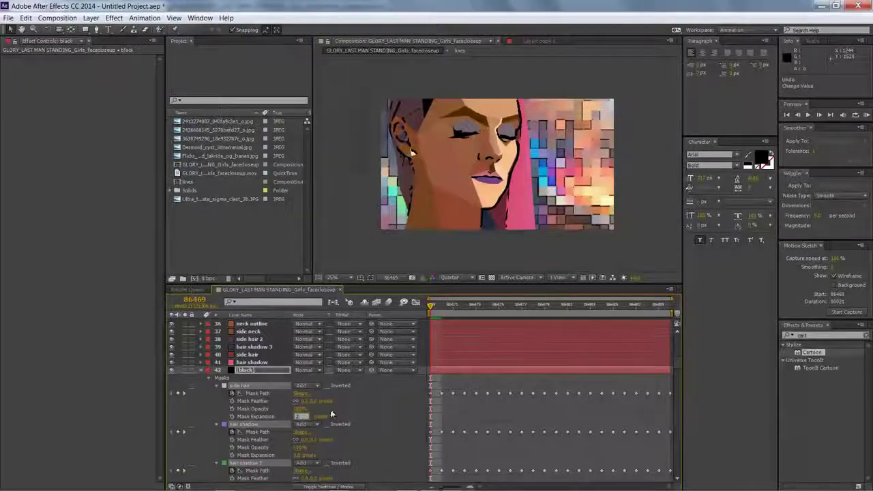
left_click(381, 402)
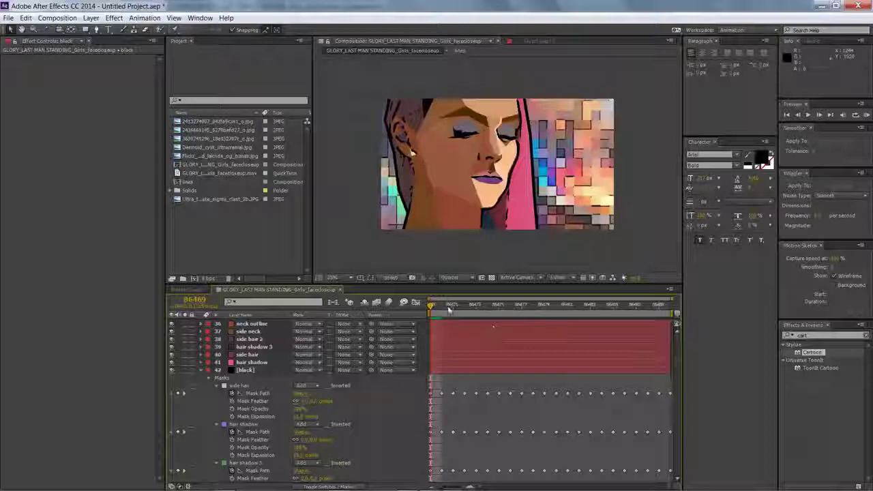
Check the black outline across the clip and nudge the black layer left to position 1016, 576
left_click_drag(448, 307, 648, 311)
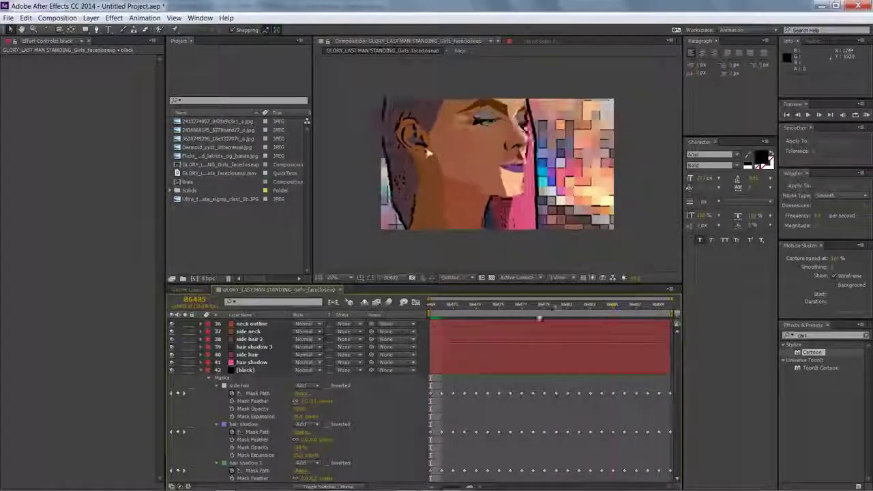
left_click_drag(714, 316, 543, 318)
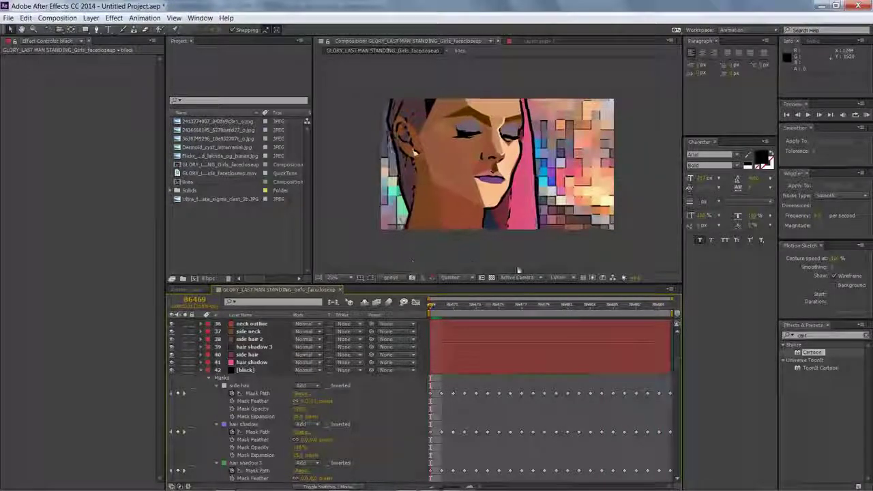
left_click(253, 369)
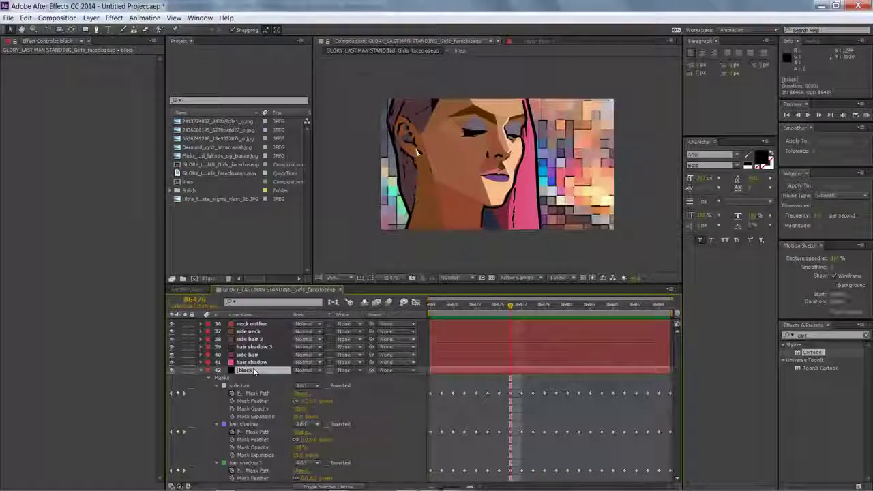
key("Left")
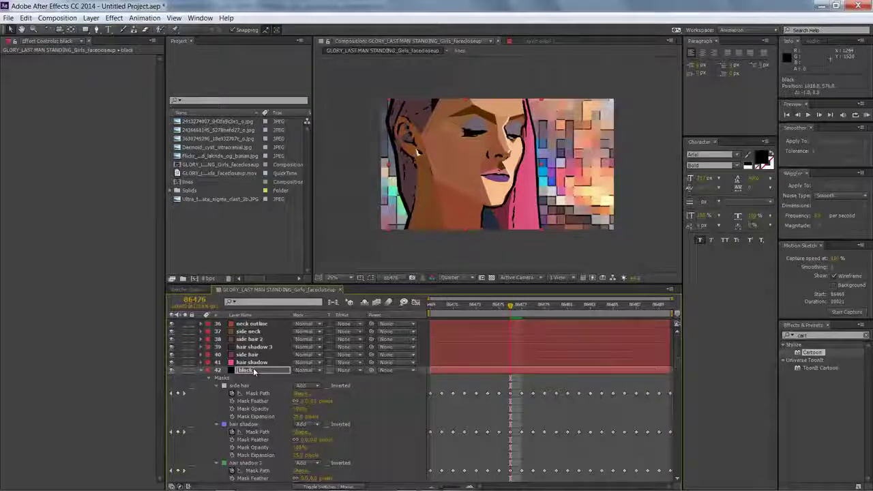
left_click_drag(516, 312, 284, 287)
scroll(362, 429, "down", 2)
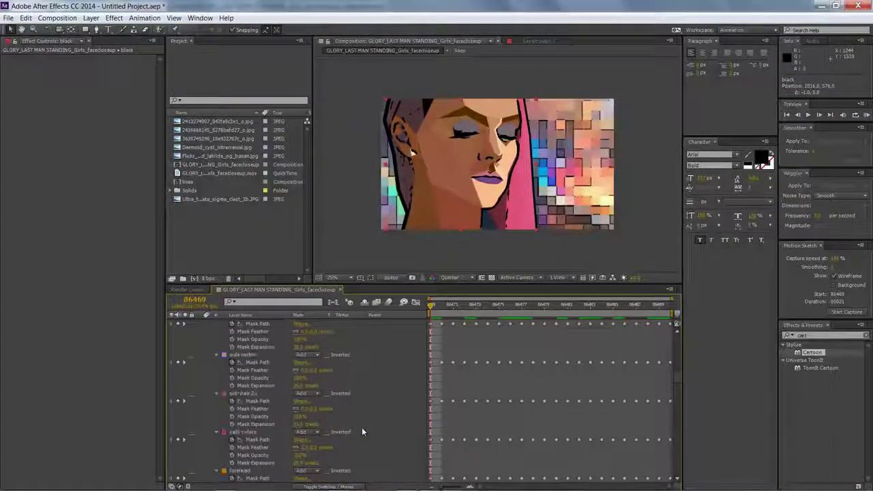
Duplicate the black layer, move the copy between the side neck and side hair 2 layers, and reveal its masks
scroll(361, 428, "up", 5)
left_click(203, 442)
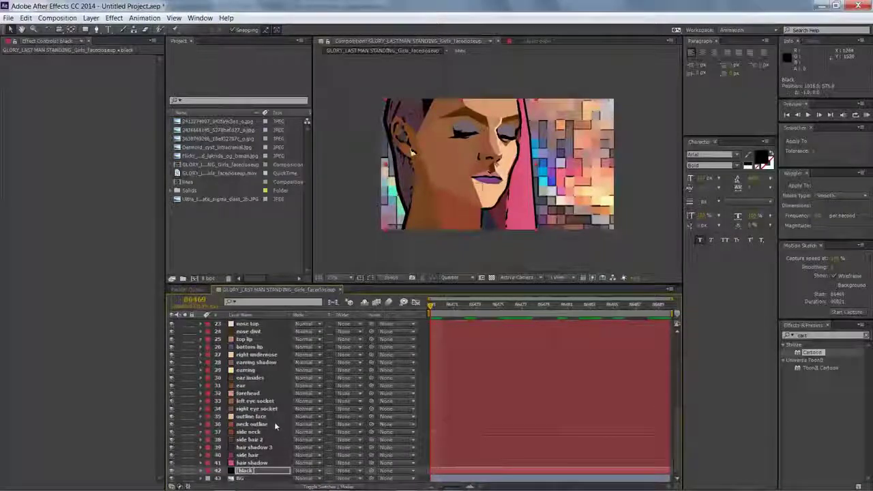
key("Return")
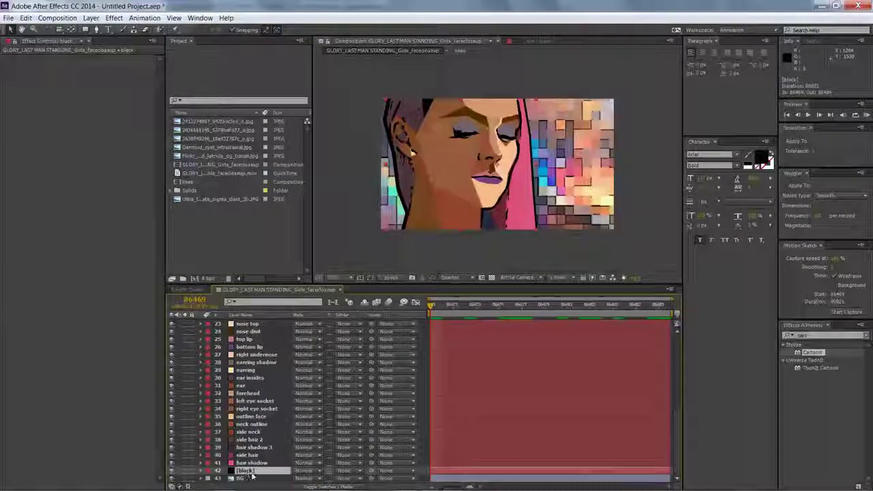
key("ctrl+d")
left_click_drag(247, 472, 258, 440)
key("m")
Delete all masks on the duplicated black layer except side hair and outline face
left_click(241, 361)
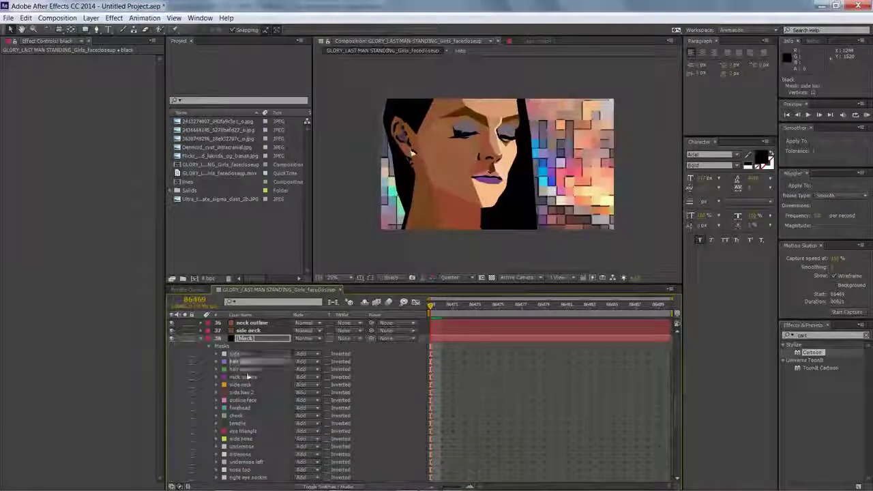
left_click(244, 392, "shift")
key("Delete")
left_click(242, 370)
scroll(245, 382, "down", 10)
left_click(248, 426, "shift")
key("Delete")
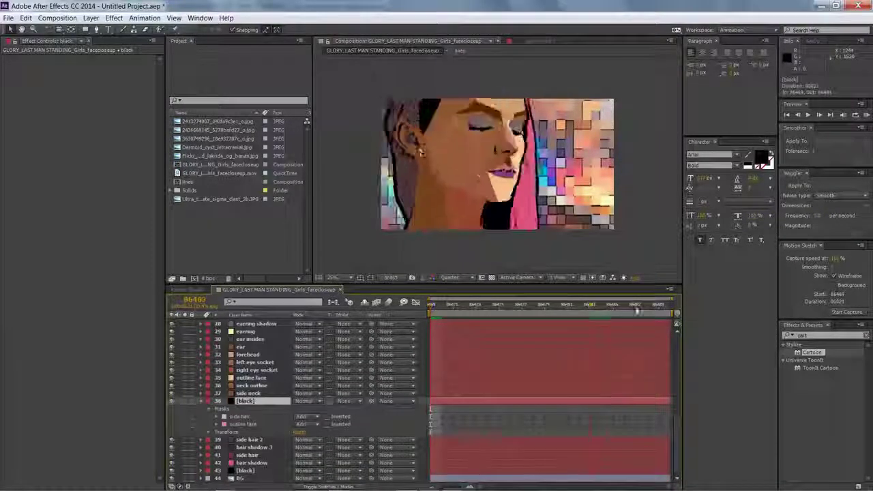
Inspect the outline face mask of the duplicated black layer in the layer view and return to the composition view
left_click(209, 431)
left_click(250, 423)
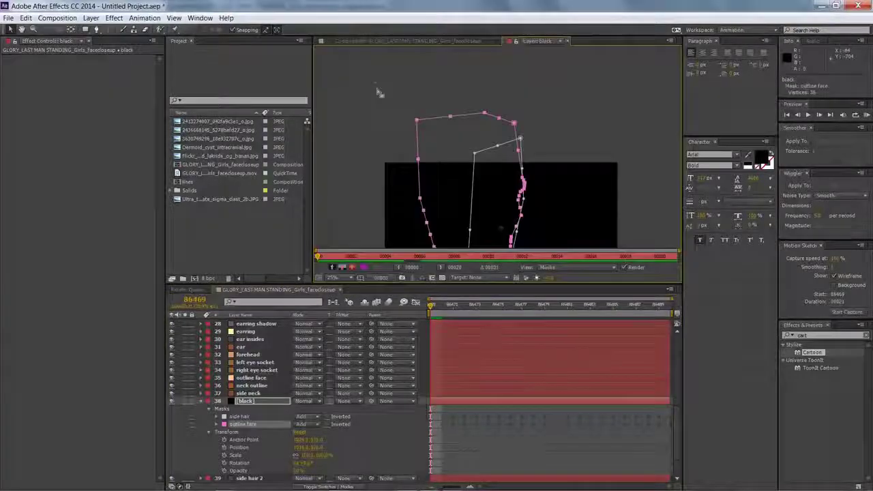
scroll(539, 262, "down", 1)
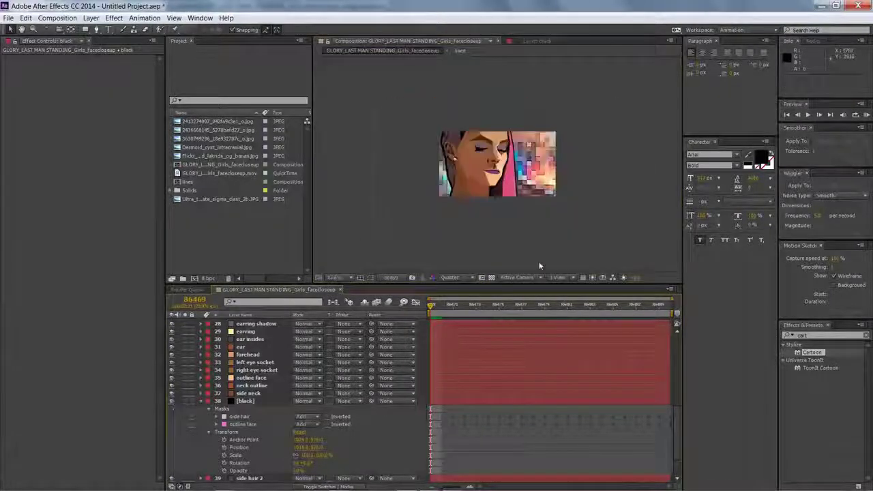
scroll(539, 261, "up", 1)
left_click(538, 41)
left_click(424, 41)
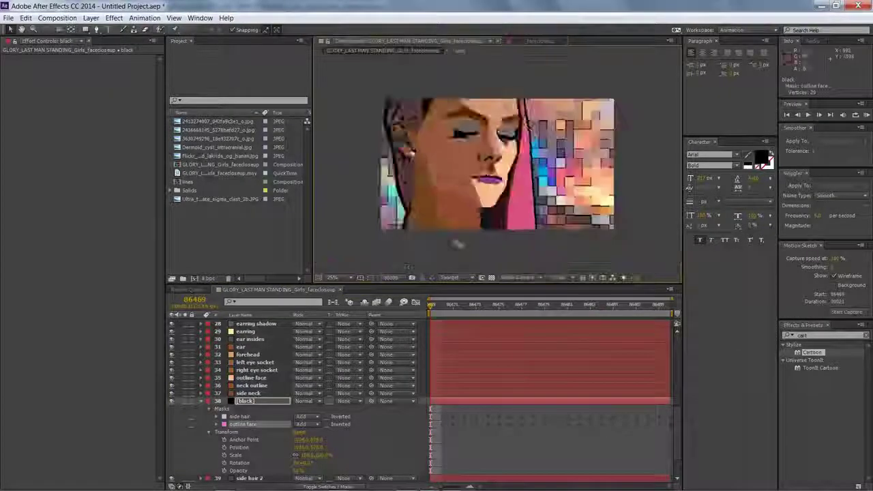
Toggle the visibility of the lower black layer off and on and scrub through the clip to check the outline
scroll(273, 436, "down", 2)
left_click(246, 471)
left_click(172, 471)
left_click(172, 471)
left_click_drag(432, 306, 550, 314)
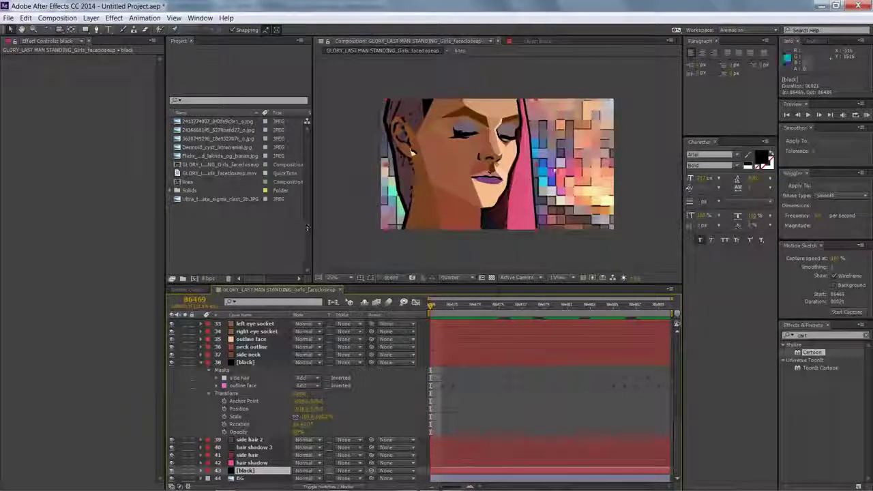
Look through the layer stack and examine the face up close for gaps between the colored shapes
scroll(497, 163, "up", 2)
scroll(498, 163, "down", 2)
scroll(320, 370, "up", 4)
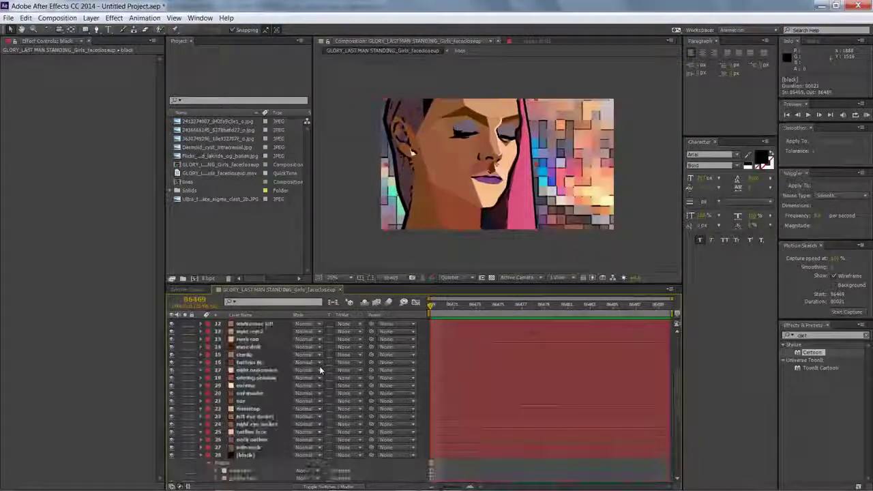
scroll(319, 366, "up", 4)
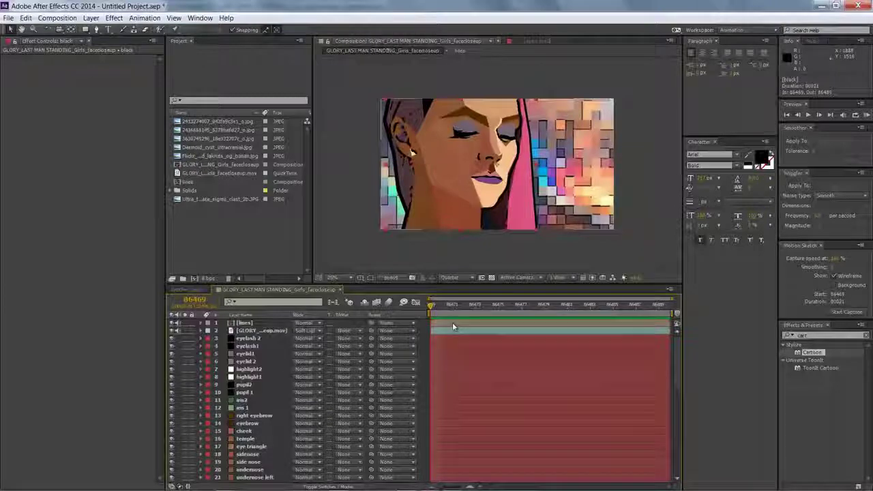
scroll(548, 213, "up", 2)
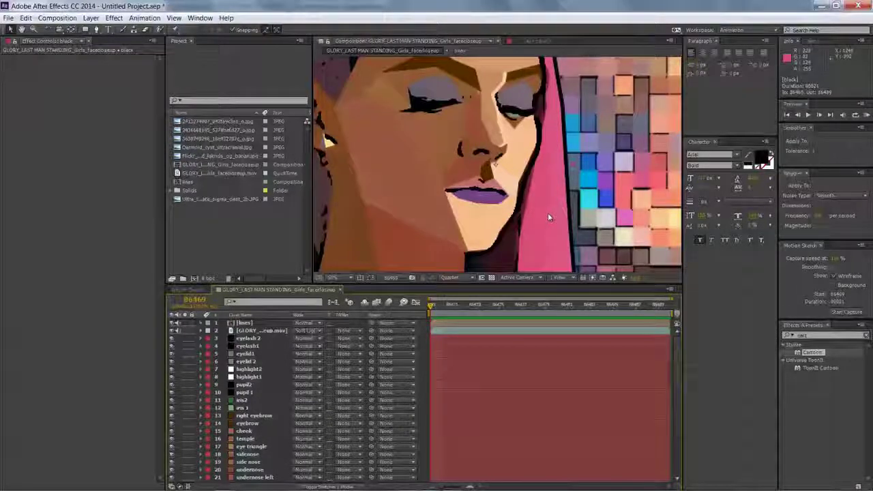
scroll(548, 213, "down", 2)
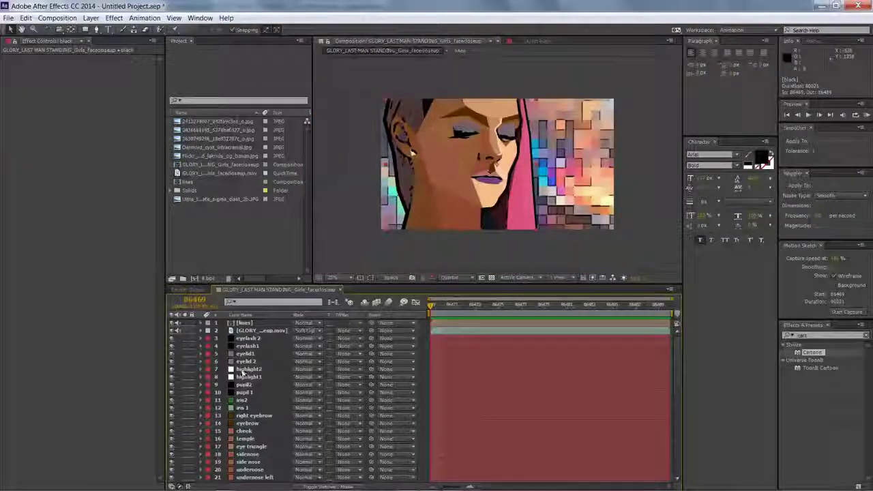
Adjust the Mask Expansion of the cheek layer's mask to close small gaps around it
scroll(242, 373, "down", 2)
scroll(242, 373, "down", 1)
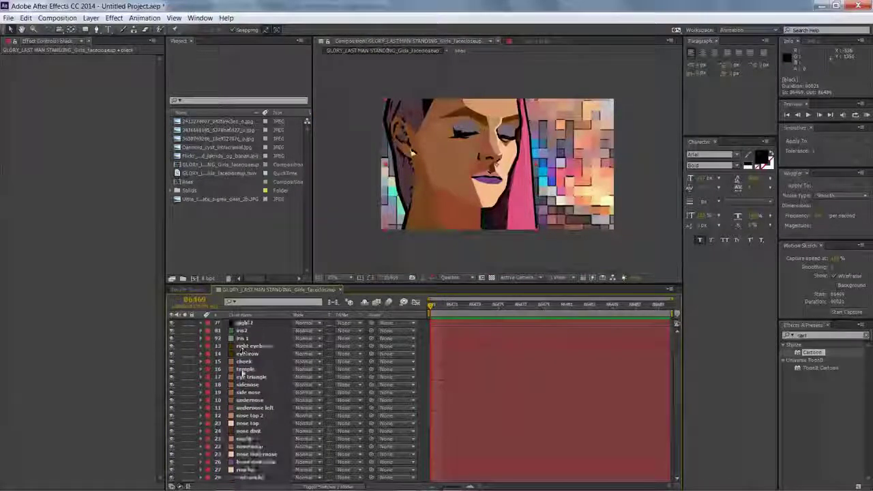
left_click(247, 363)
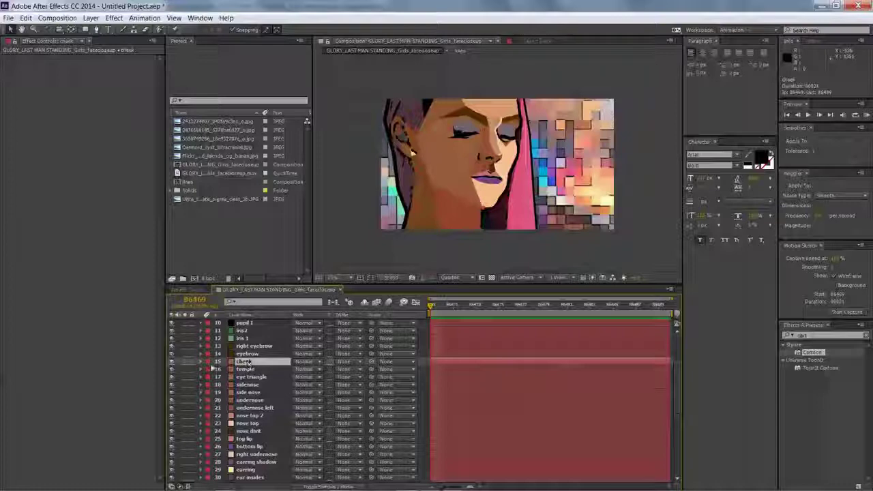
left_click(201, 363)
left_click(208, 369)
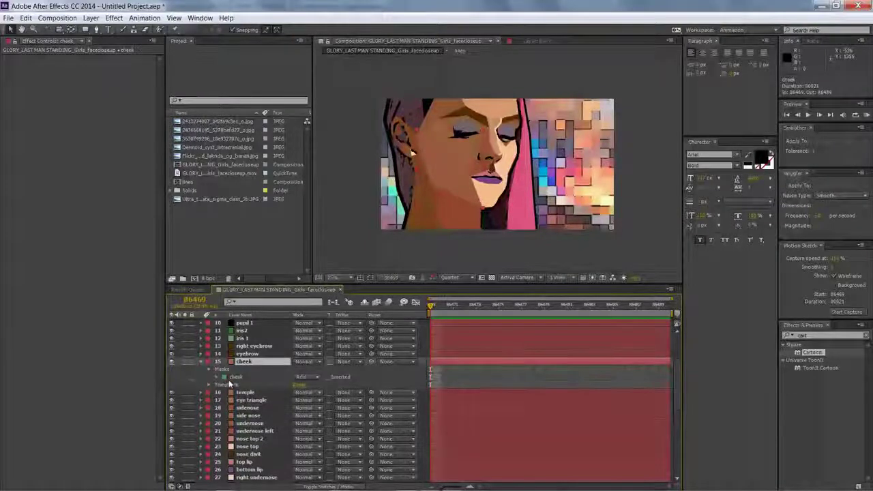
left_click(217, 377)
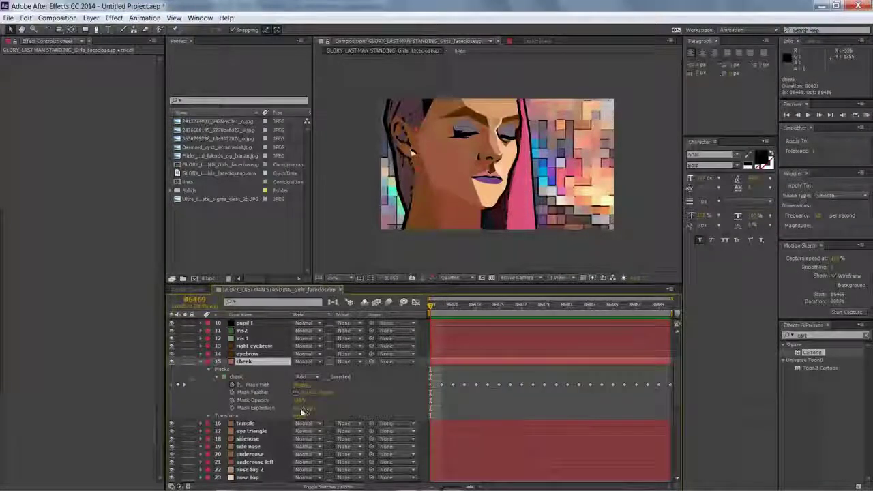
left_click(302, 408)
left_click(358, 402)
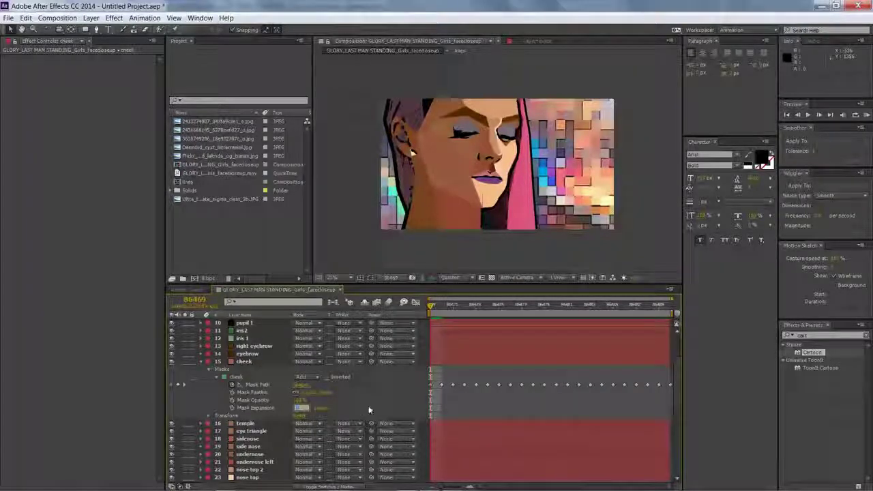
left_click(369, 409)
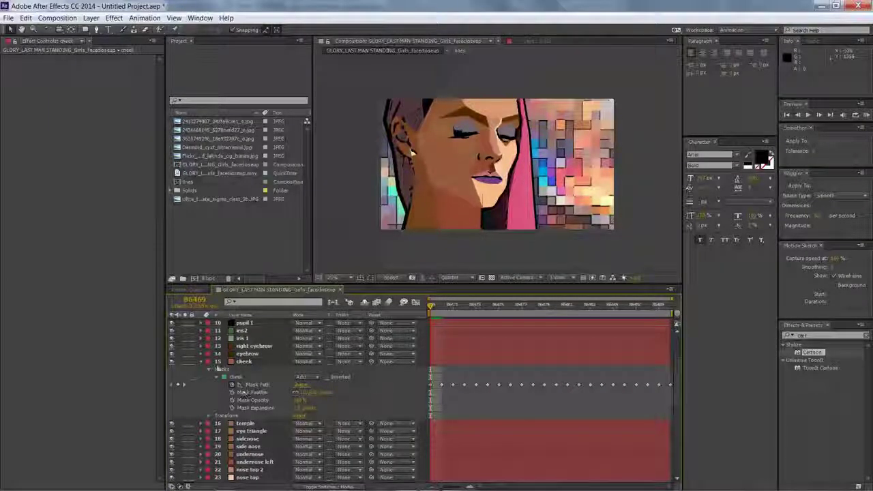
left_click(209, 362)
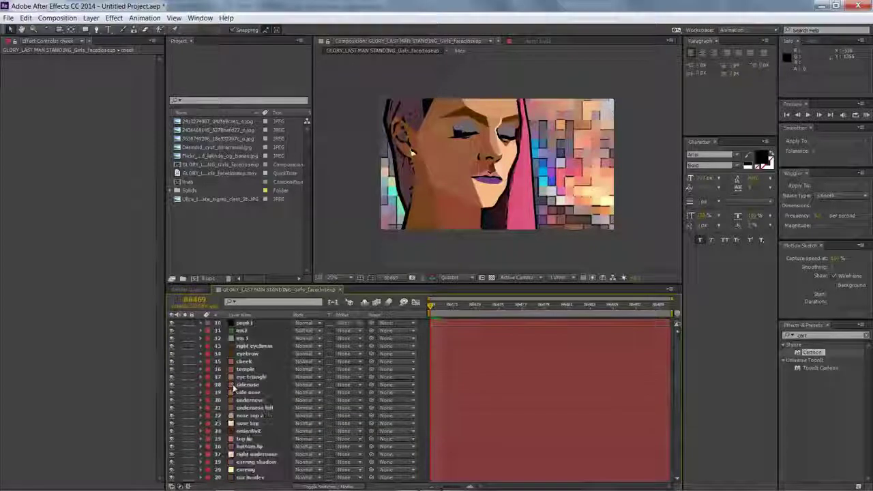
Adjust the Mask Expansion of the eye triangle and left eye socket masks
left_click(236, 378)
left_click(201, 377)
left_click(218, 394)
left_click(376, 418)
left_click(201, 378)
scroll(261, 421, "down", 3)
scroll(261, 422, "down", 1)
left_click(201, 408)
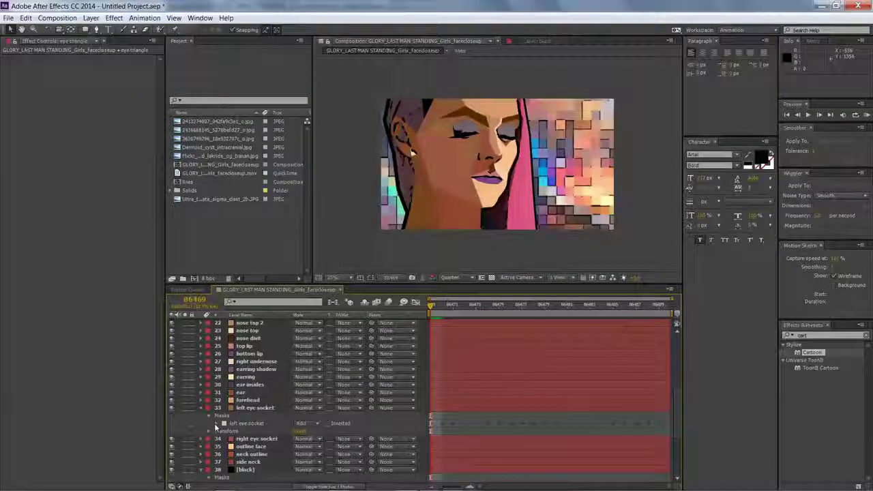
left_click(217, 424)
left_click(201, 408)
Adjust the Mask Expansion of the nose divit and undernose left masks
left_click(201, 446)
left_click(253, 347)
left_click(202, 347)
left_click(217, 363)
left_click(201, 347)
scroll(261, 354, "up", 1)
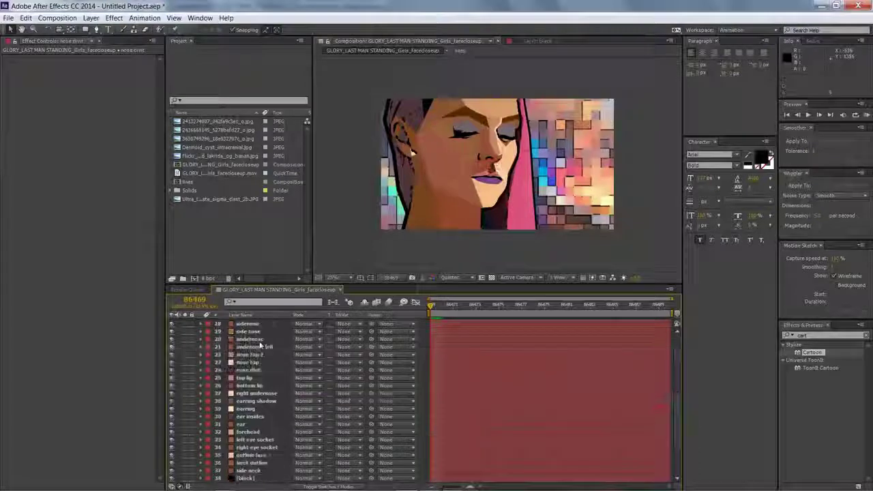
left_click(259, 347)
left_click(201, 347)
left_click(300, 393)
left_click(201, 347)
Adjust the side nose mask's expansion and check the nose area up close and at the end of the clip
left_click(240, 332)
left_click(201, 331)
scroll(469, 166, "up", 2)
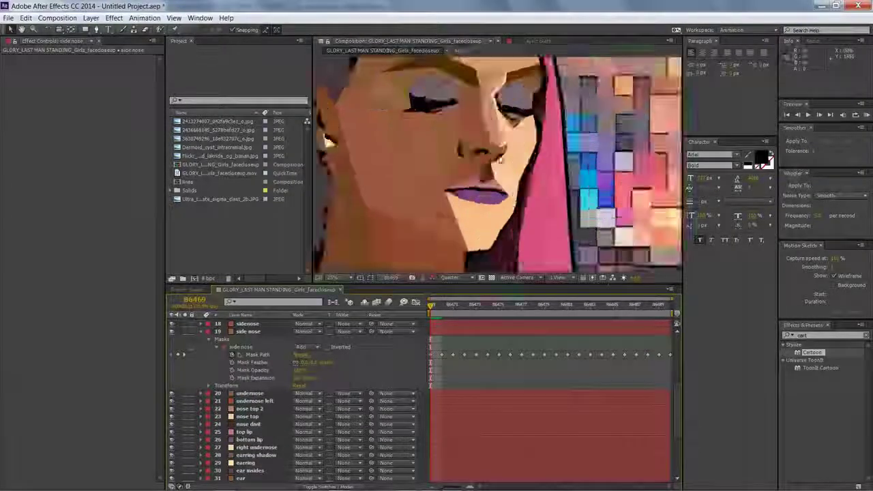
scroll(469, 166, "down", 2)
left_click_drag(432, 306, 685, 316)
scroll(203, 357, "up", 1)
left_click(202, 355)
Select the nose layers from sidenose through nose divit and move them between the eyebrow and cheek layers
left_click(248, 393)
scroll(246, 423, "up", 4)
left_click(243, 441, "shift")
scroll(243, 442, "up", 1)
left_click_drag(246, 454, 246, 427)
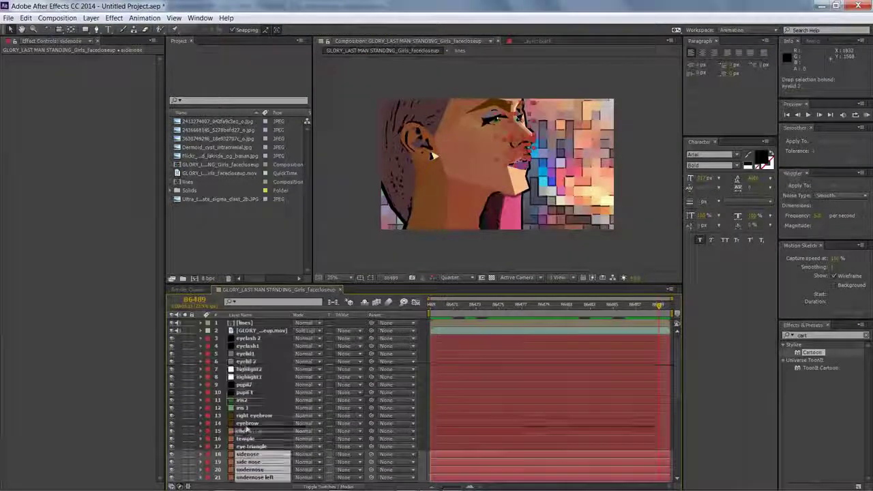
Move eyelash 2, eyelid 2, highlight2, pupil2 and iris 1 directly below the nose divit layer and scrub through the clip
scroll(247, 416, "down", 1)
left_click(247, 385)
left_click(251, 369, "ctrl")
left_click(251, 362, "ctrl")
left_click(252, 346, "ctrl")
left_click(257, 339, "ctrl")
left_click_drag(257, 339, 255, 430)
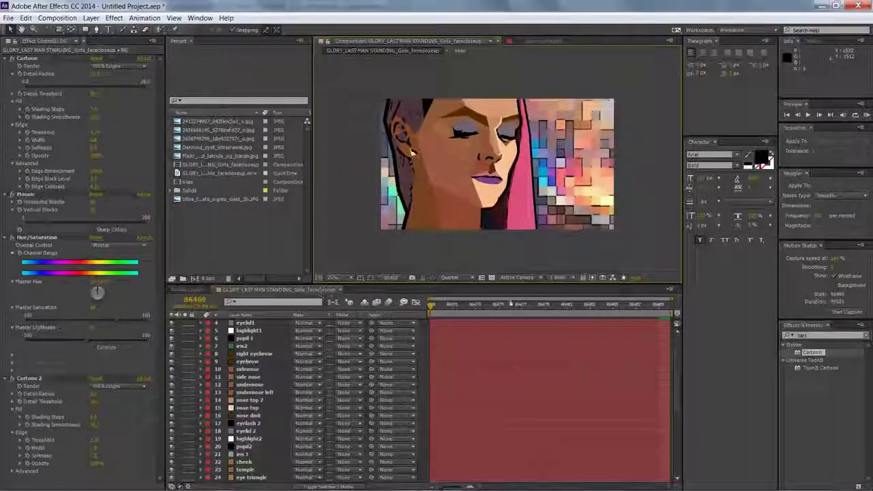
left_click_drag(726, 309, 467, 301)
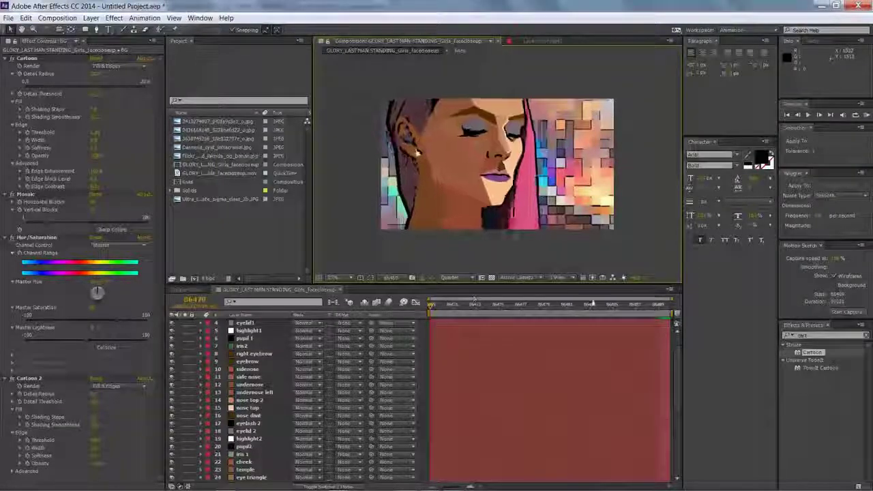